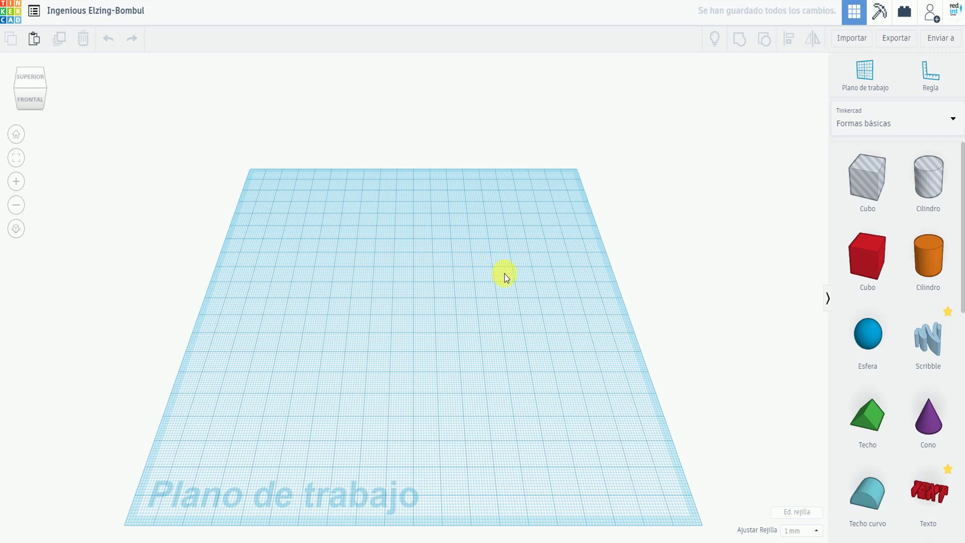
Place a Pata de pollo from the Caracteres shapes near the front of the workplane and rotate it 25° about its vertical axis.
left_click(956, 122)
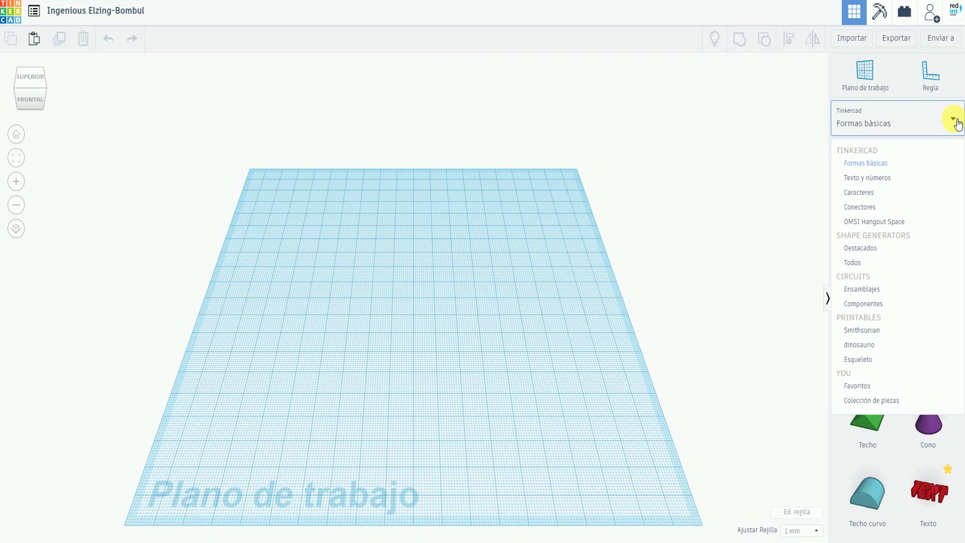
left_click(876, 192)
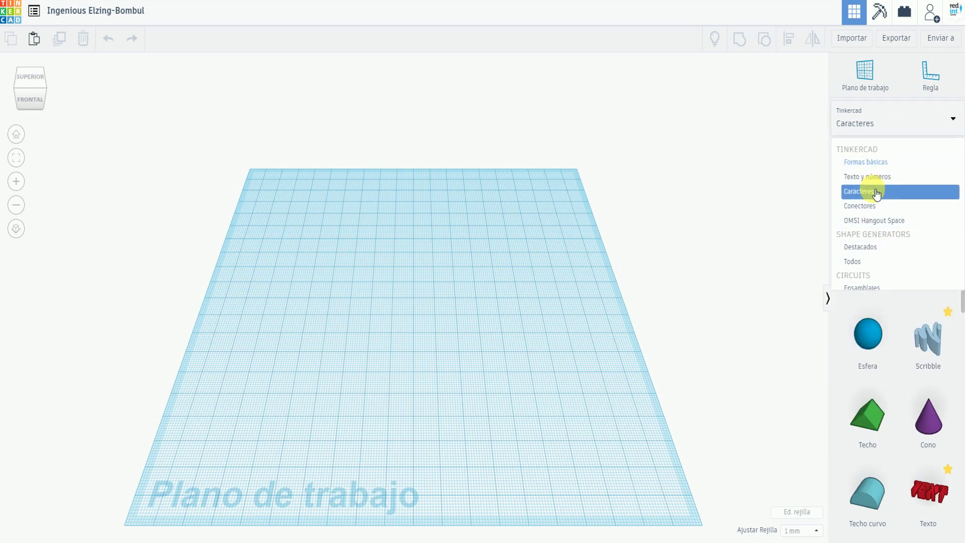
scroll(915, 330, "down", 3)
scroll(913, 328, "down", 1)
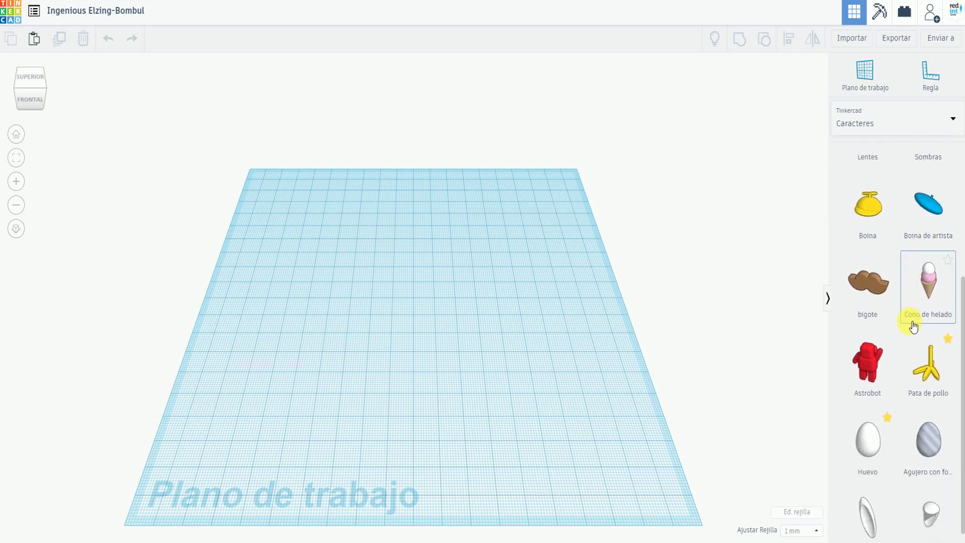
left_click(934, 360)
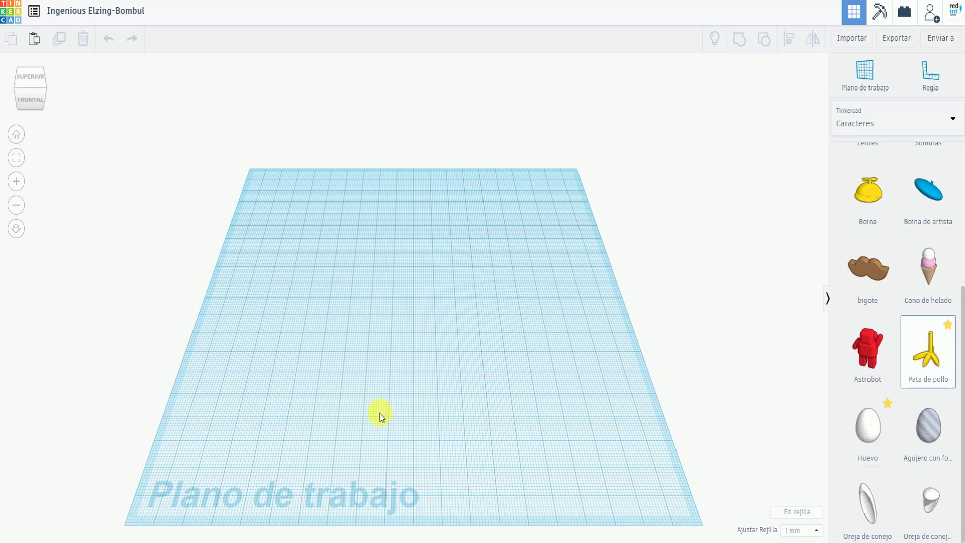
left_click(366, 410)
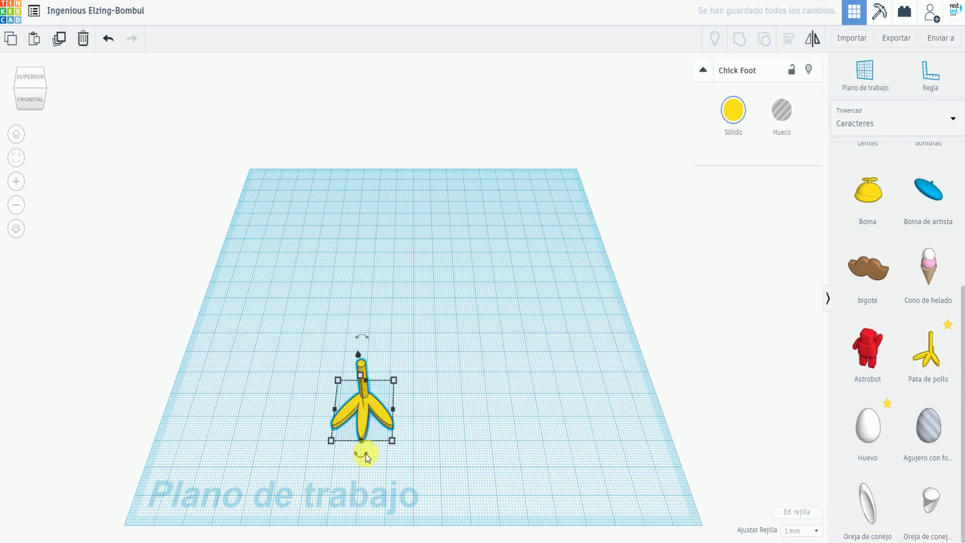
left_click_drag(357, 455, 339, 461)
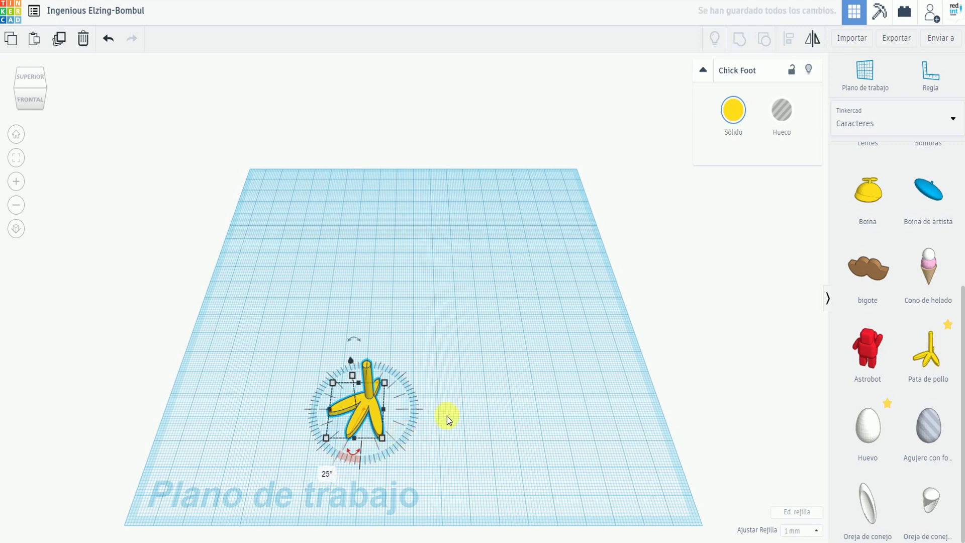
Make a copy of the rotated chick foot with copy and paste.
left_click(11, 39)
left_click(35, 43)
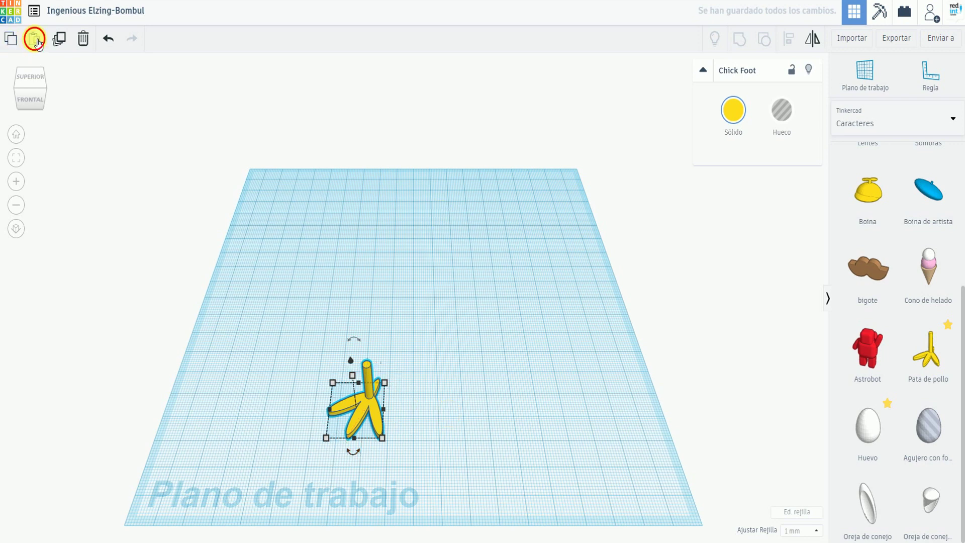
left_click(38, 44)
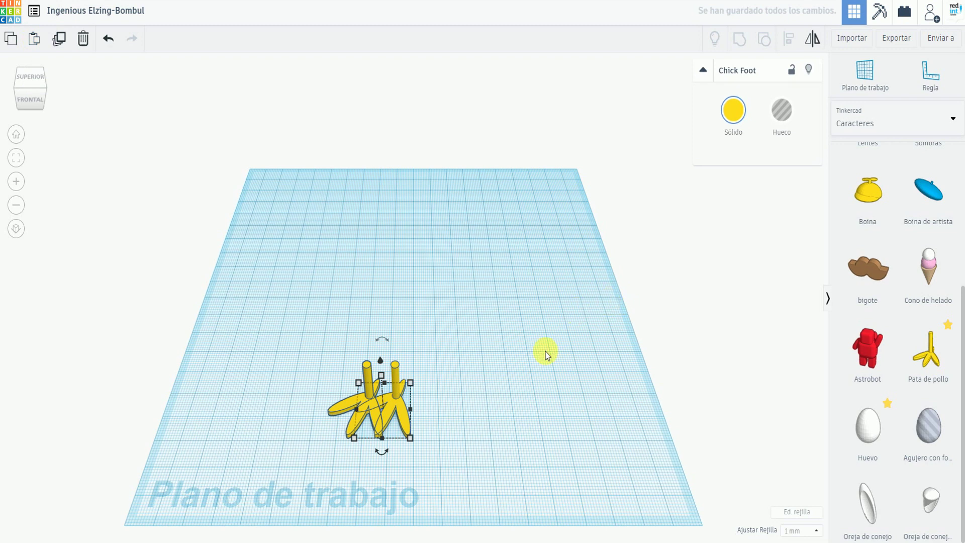
Mirror the copied foot left-to-right and shift it sideways so the two feet stand apart as a symmetrical pair.
left_click(817, 41)
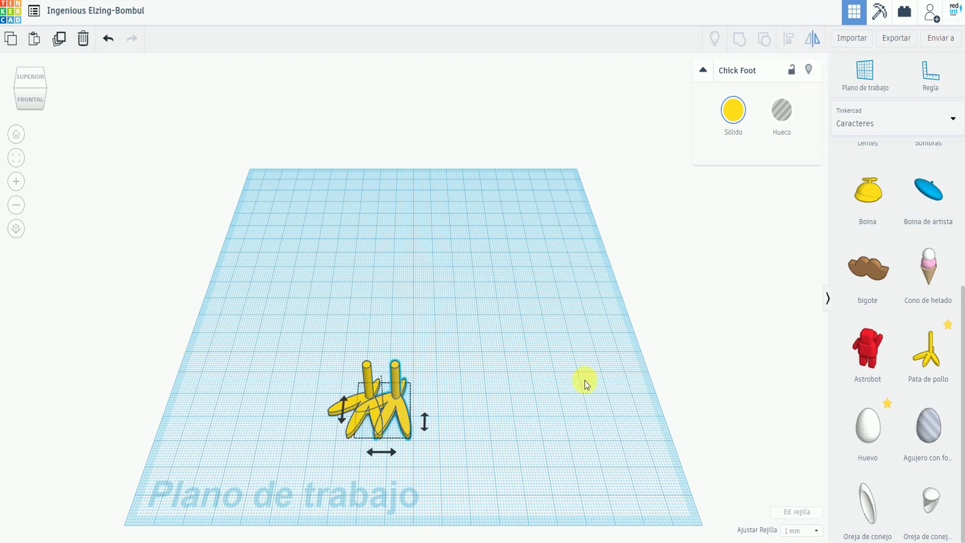
left_click(376, 454)
left_click(441, 450)
key("ctrl+d")
key("shift+Right")
key("shift+Right")
key("Right")
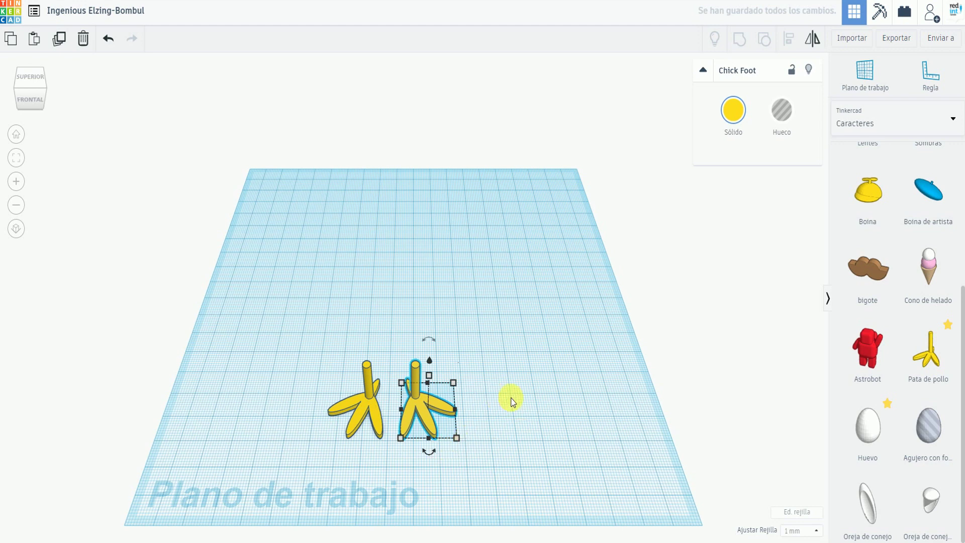
left_click(525, 392)
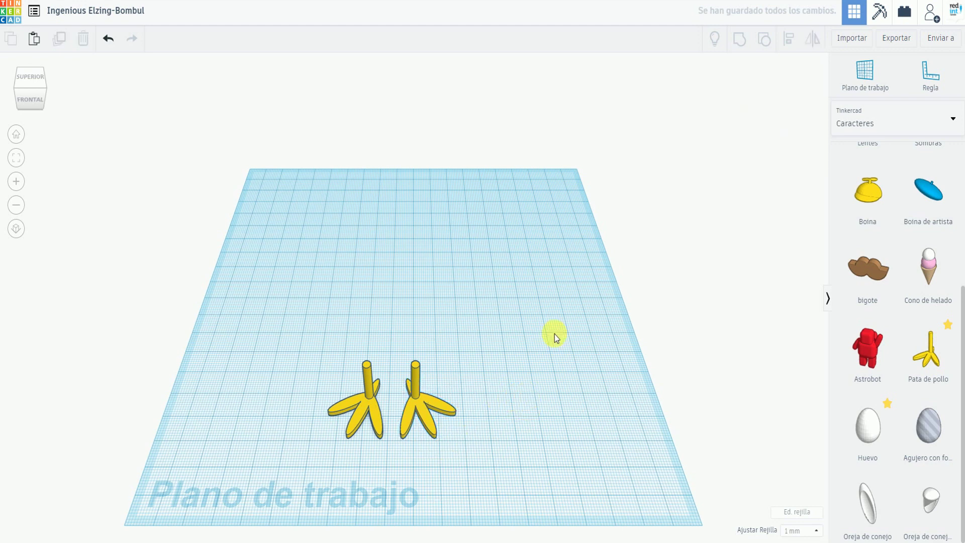
Place a Huevo shape centred over the two feet and raise it slightly so it rests on the legs.
left_click(872, 429)
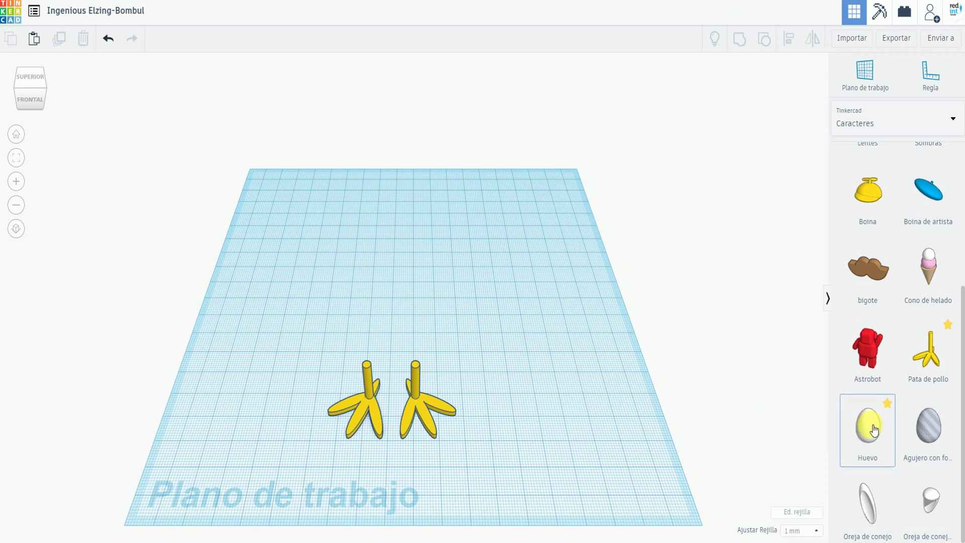
left_click(412, 384)
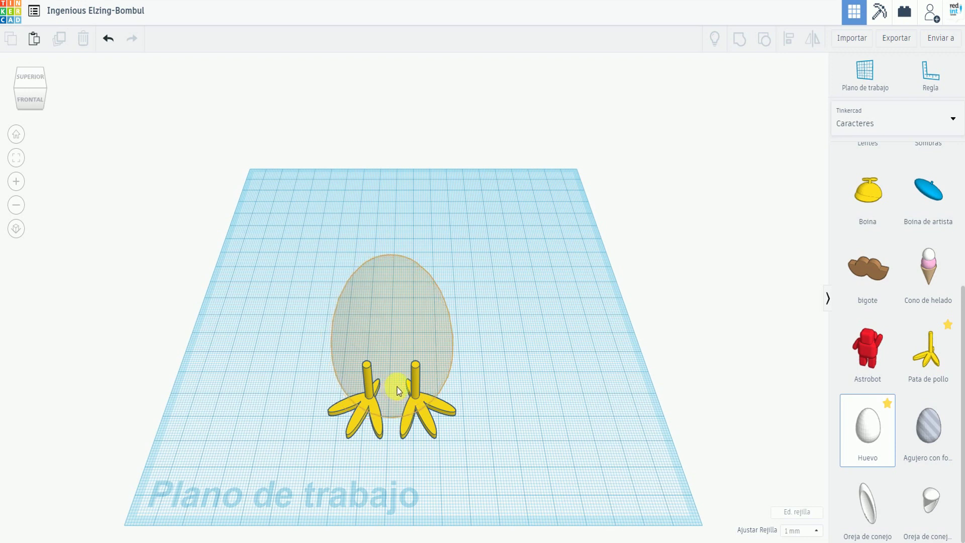
left_click(397, 387)
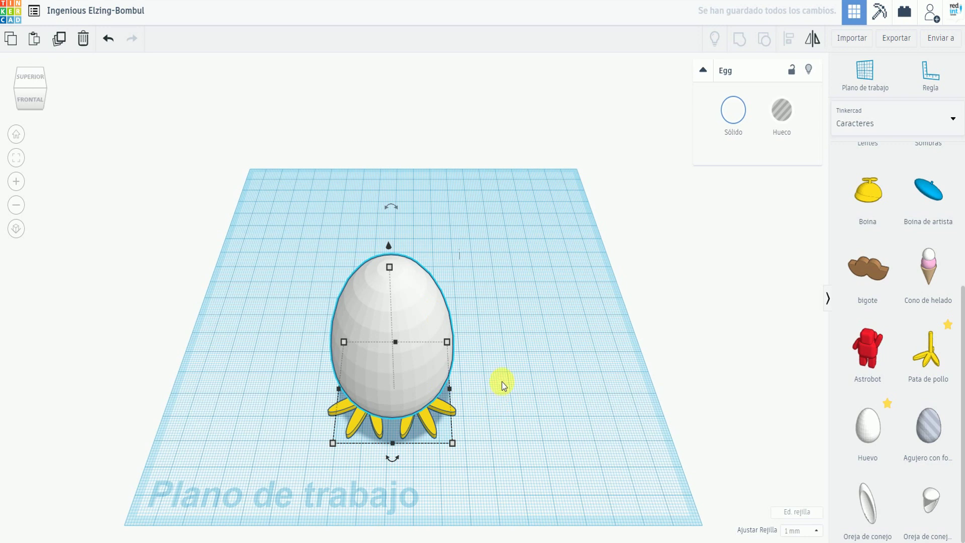
key("ctrl+Down")
key("ctrl+Down")
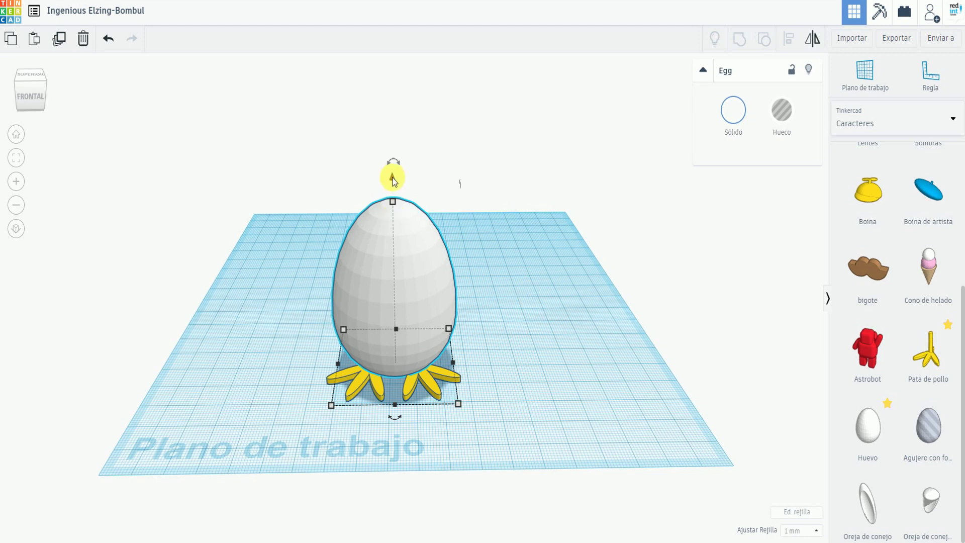
left_click_drag(392, 180, 392, 167)
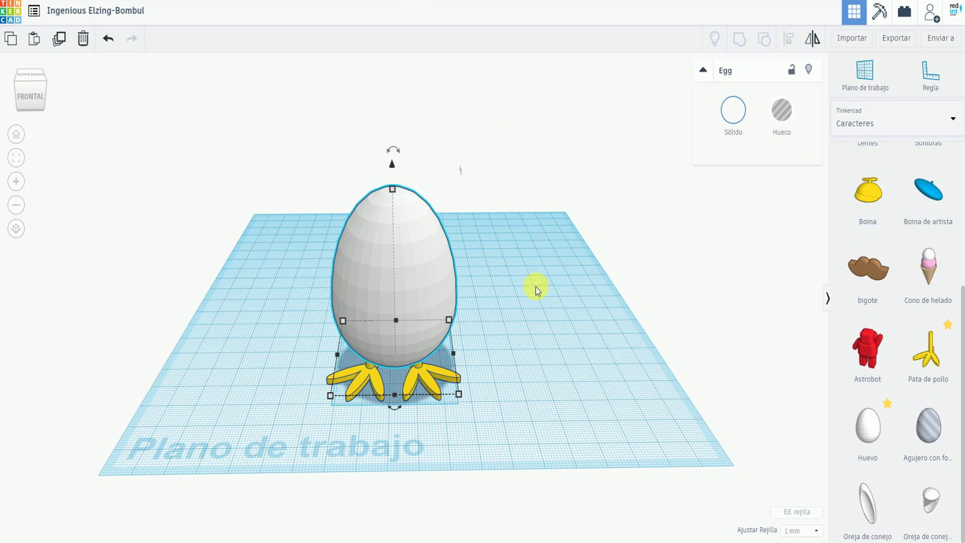
Group the two yellow feet into one shape.
left_click_drag(492, 428, 331, 387)
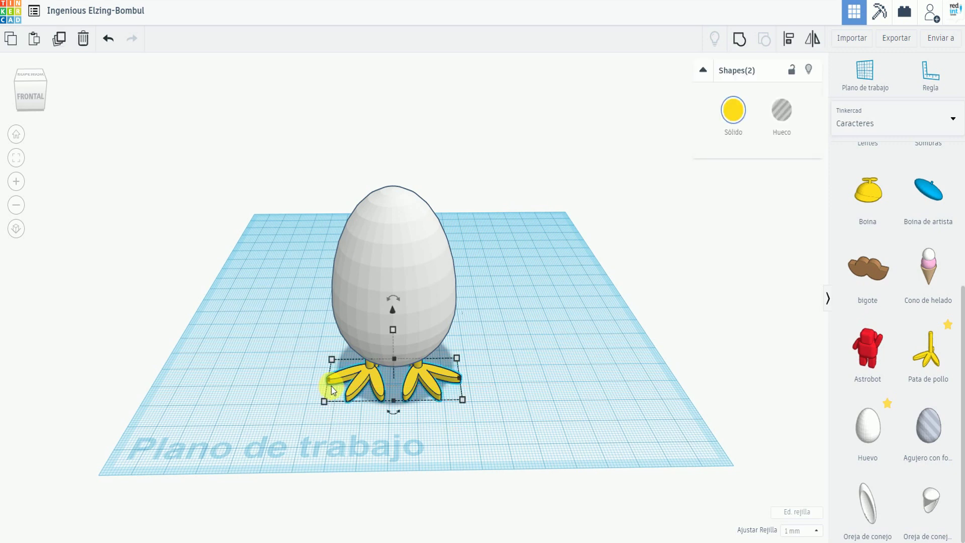
left_click(740, 40)
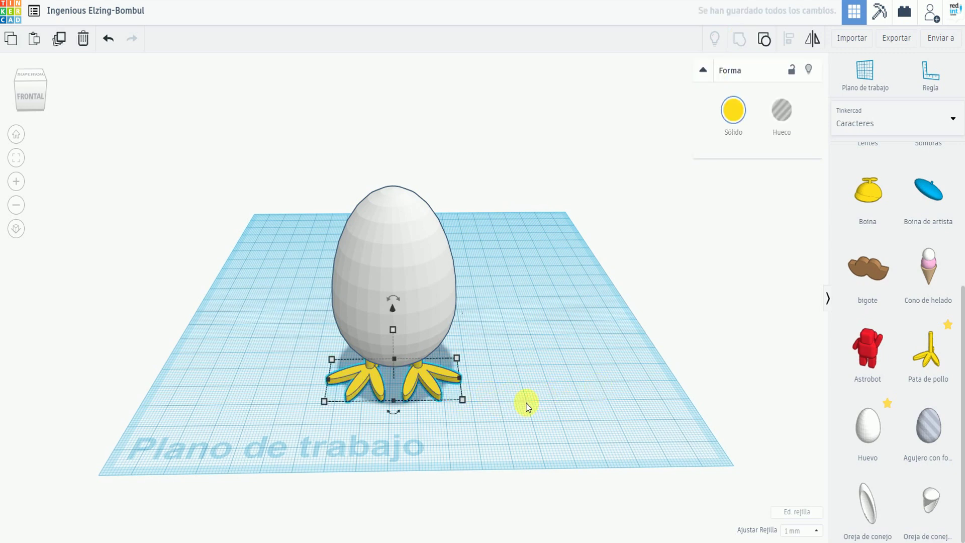
left_click(571, 331)
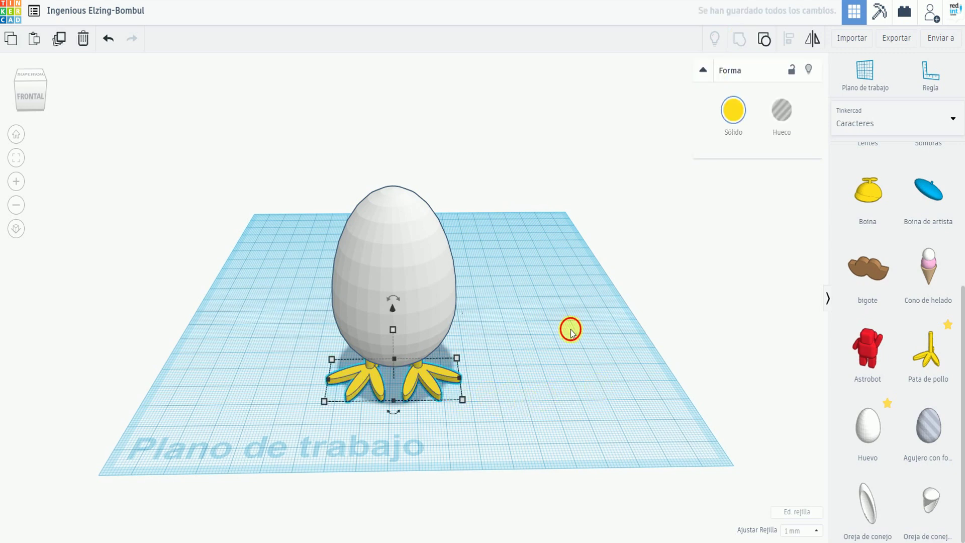
Place an Esfera from Formas básicas beside the egg and scale it uniformly to 25 mm.
left_click(953, 119)
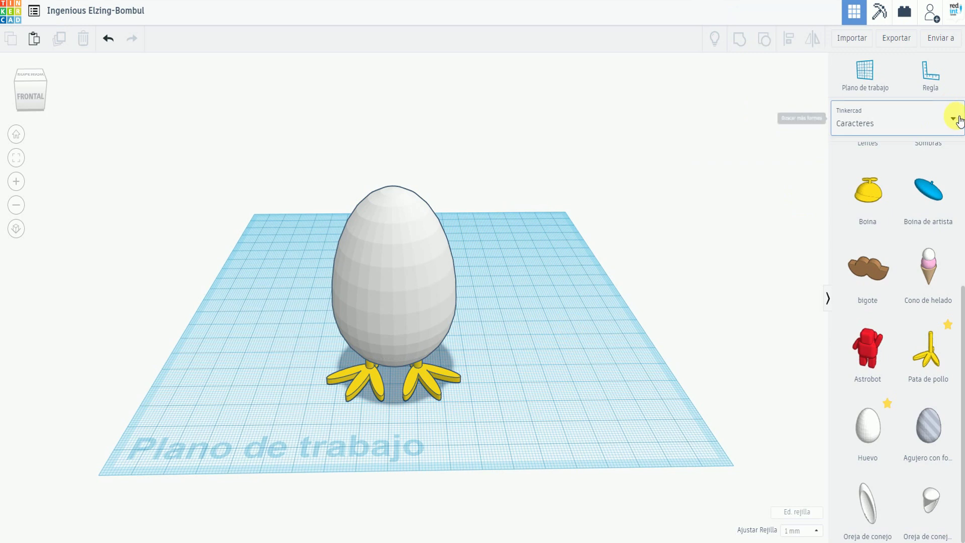
left_click(956, 121)
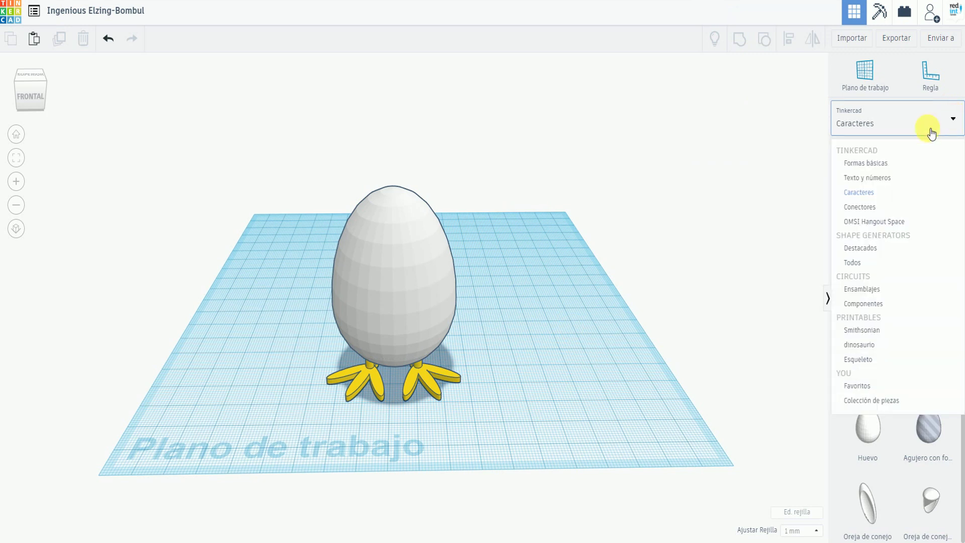
left_click(888, 166)
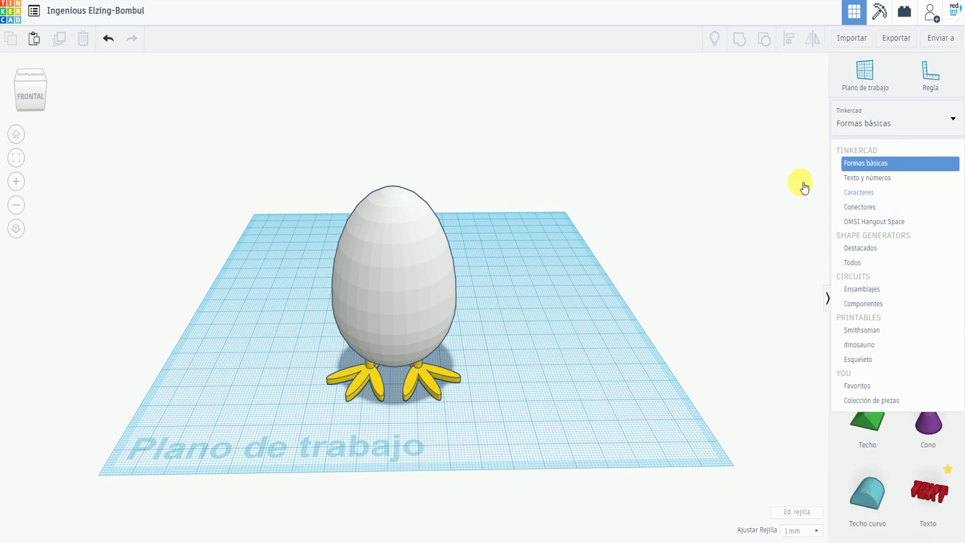
left_click(785, 445)
left_click(867, 354)
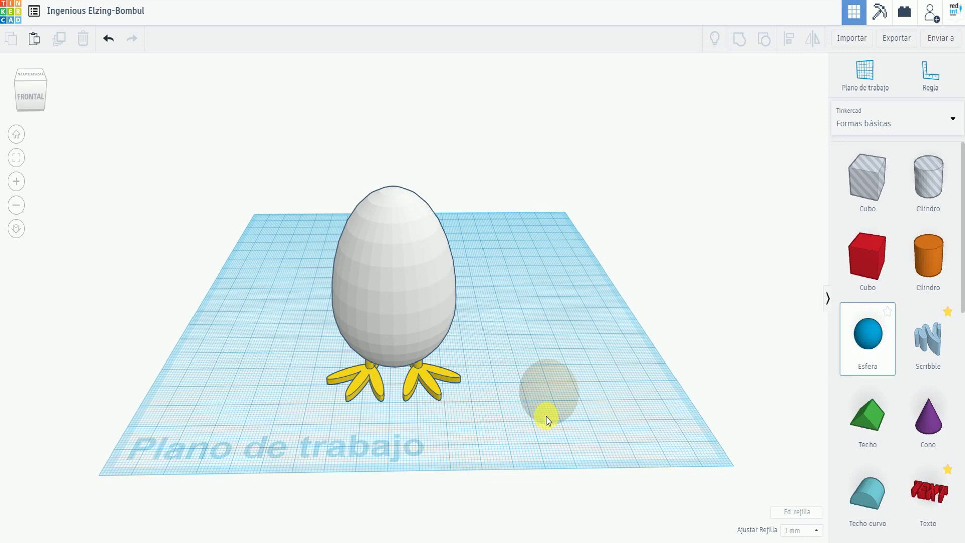
left_click(544, 405)
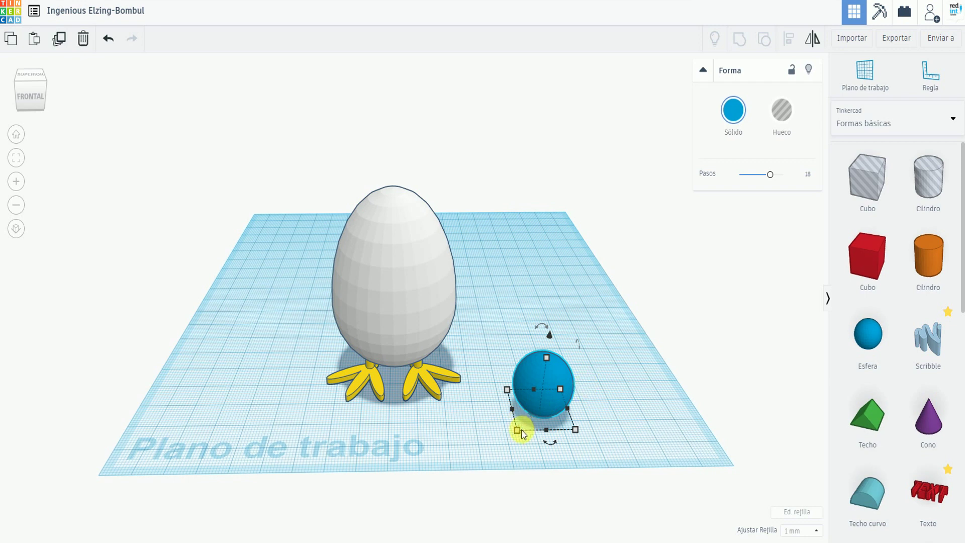
mouse_move(517, 432)
left_mouse_down()
mouse_move(498, 442)
mouse_move(511, 424)
left_mouse_up()
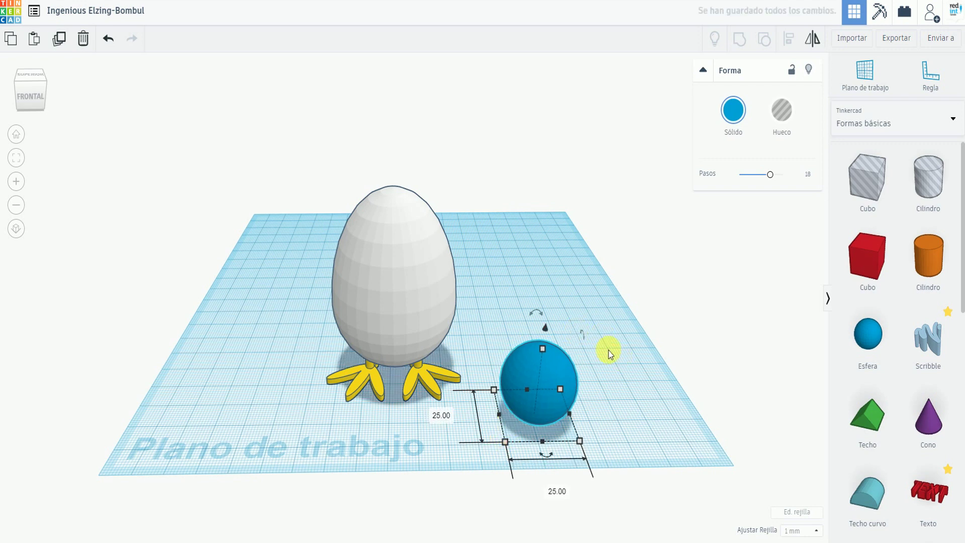
Move the blue sphere to the egg, line it up with the body's centre and bring it forward over the upper part.
left_click(541, 392)
left_click_drag(552, 373, 402, 128)
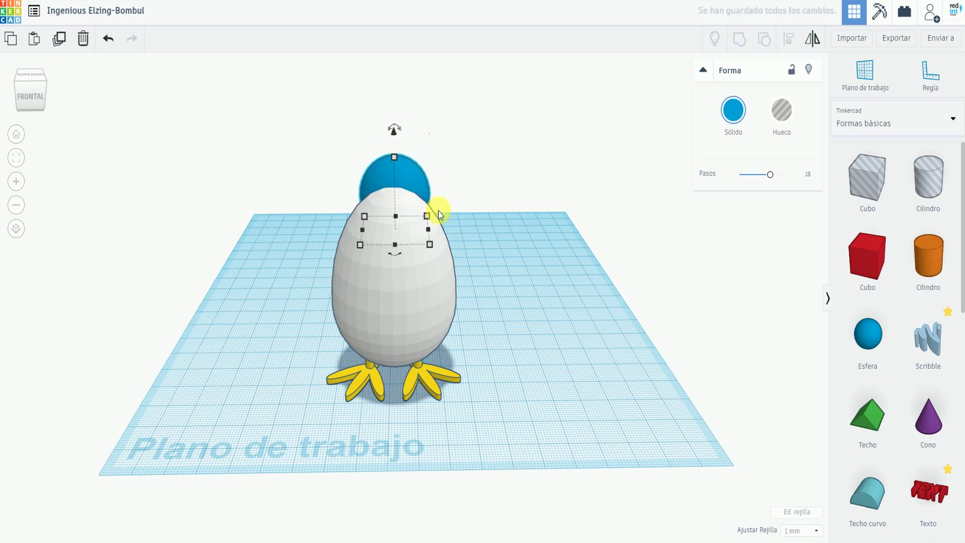
key("ctrl+Down")
key("ctrl+Down")
key("ctrl+Down")
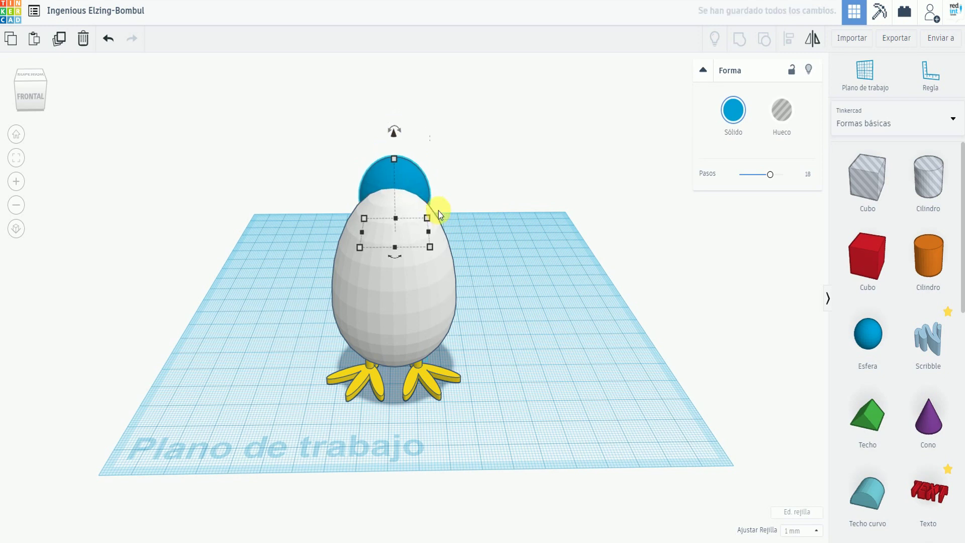
key("Down")
key("Down")
key("Down")
key("Down")
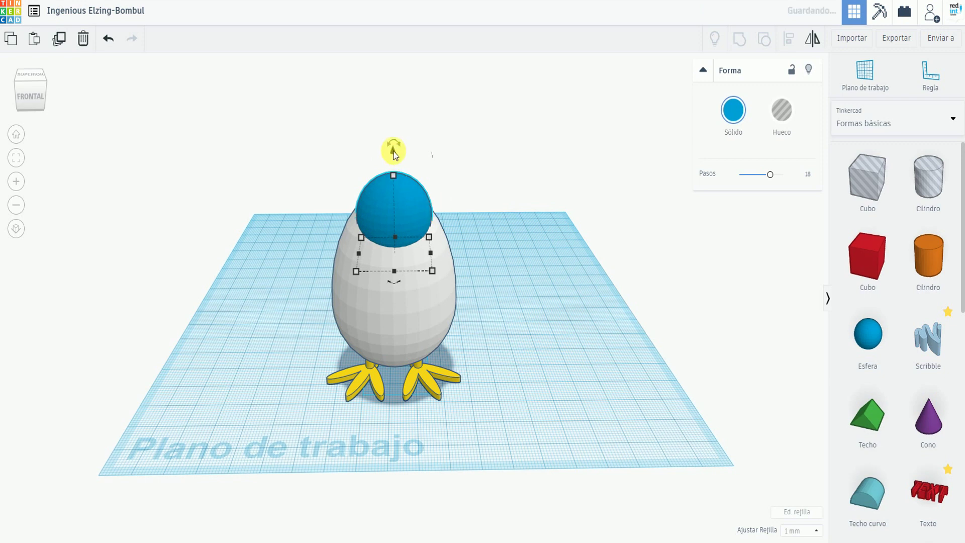
Raise the blue sphere to 57 mm above the workplane so it sits on top of the egg as a head.
left_click_drag(397, 133, 399, 111)
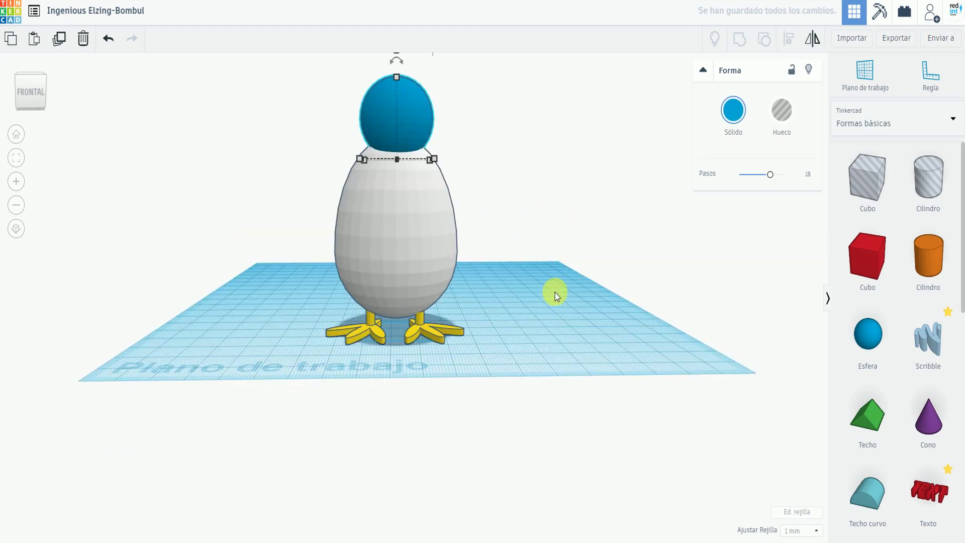
right_click_drag(536, 192, 403, 91)
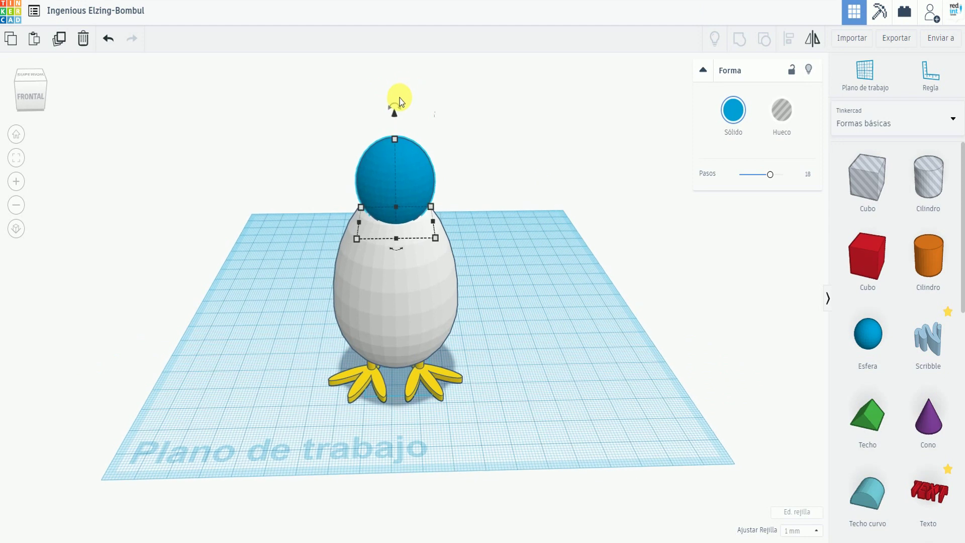
left_click_drag(397, 113, 395, 115)
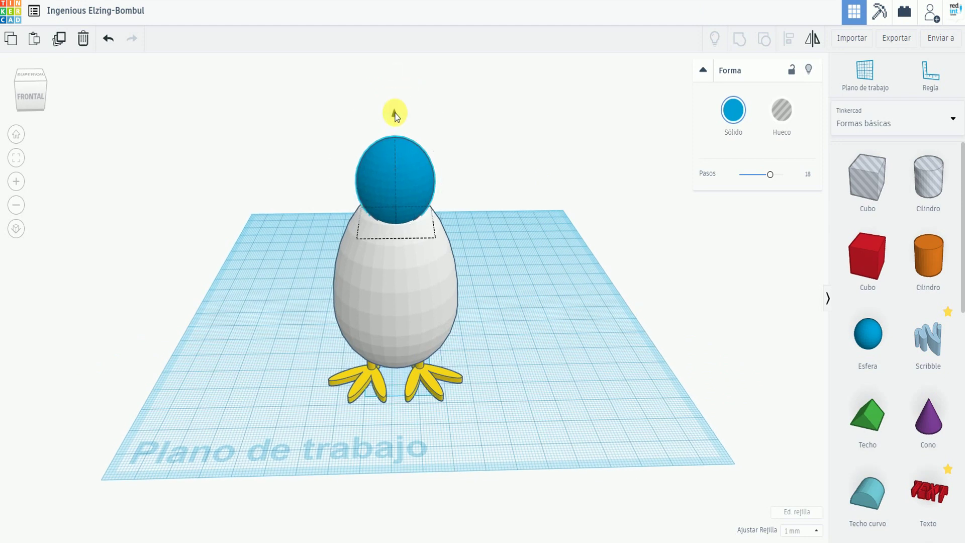
left_click_drag(395, 115, 421, 188)
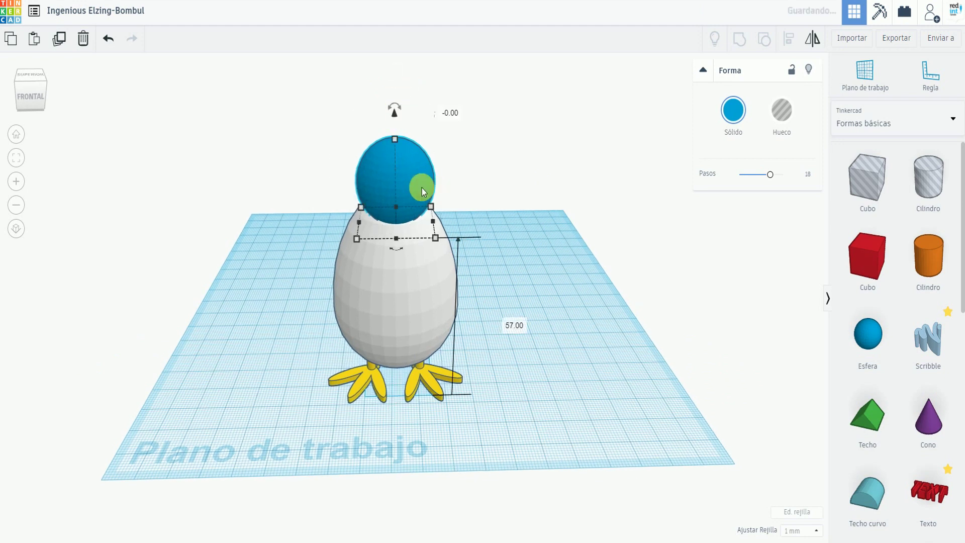
Scale the blue head sphere uniformly to 30 mm and lower it to 53 mm above the workplane.
left_click(396, 214)
left_click(361, 206)
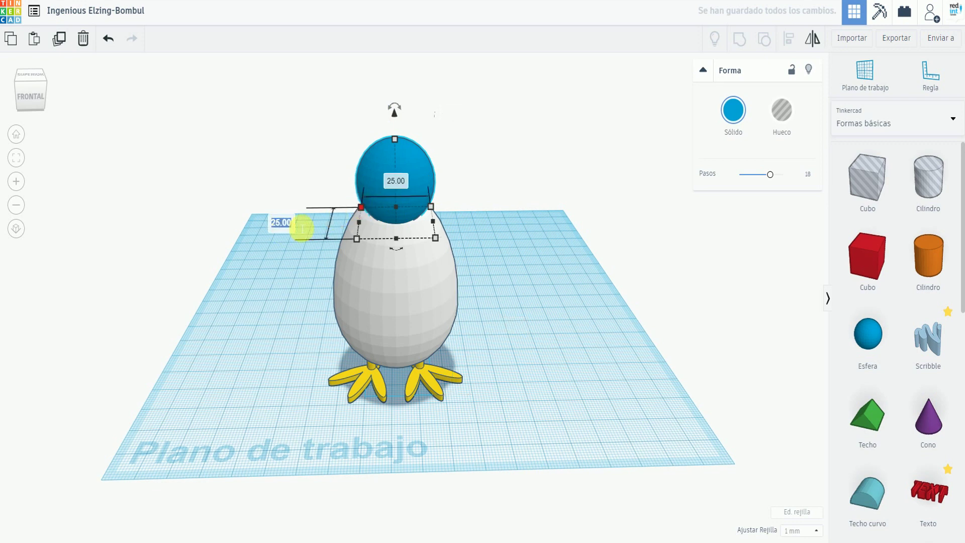
left_click(357, 238)
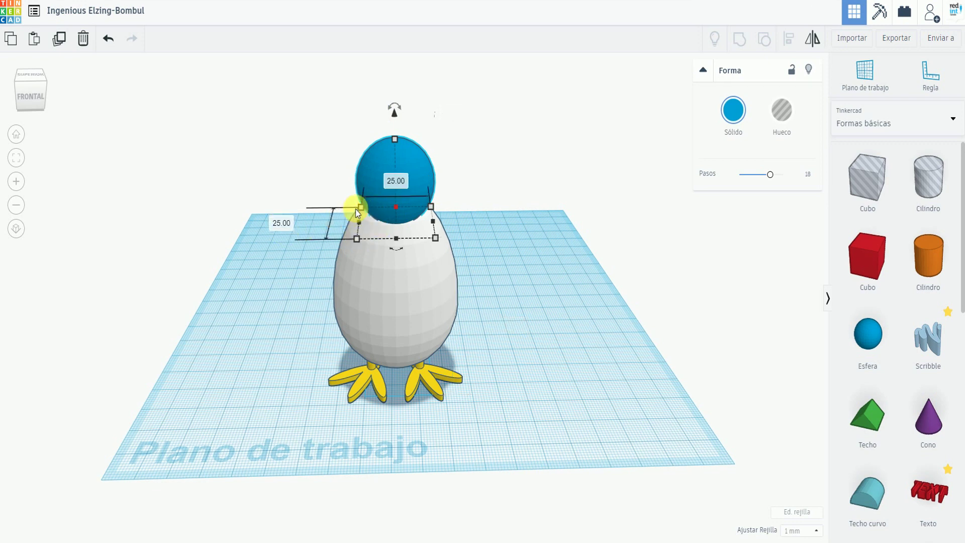
left_click(360, 207)
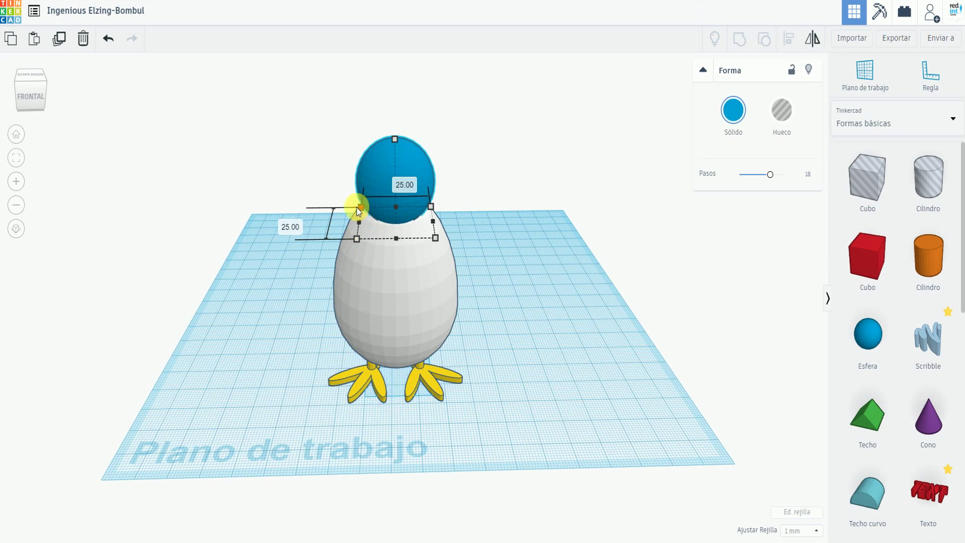
left_click_drag(360, 207, 351, 205)
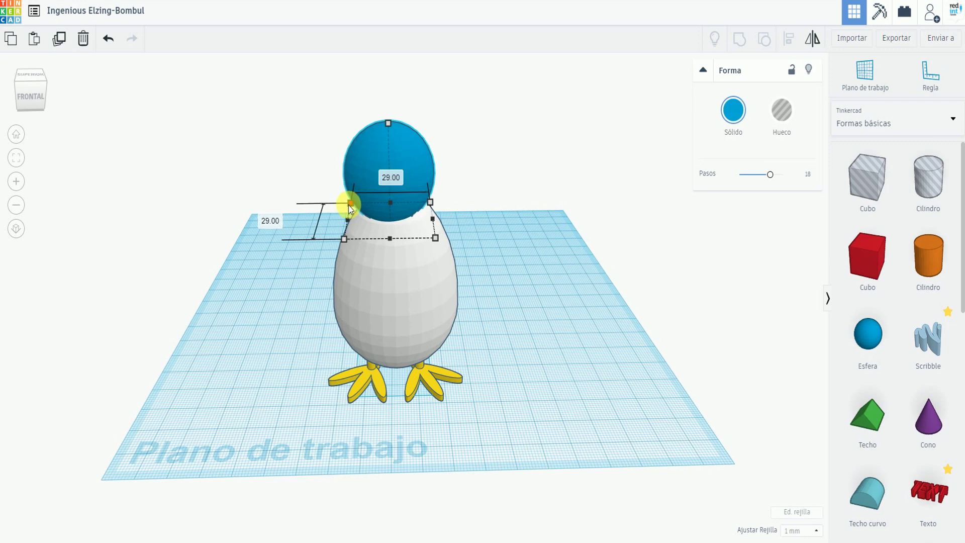
left_click_drag(351, 207, 349, 203)
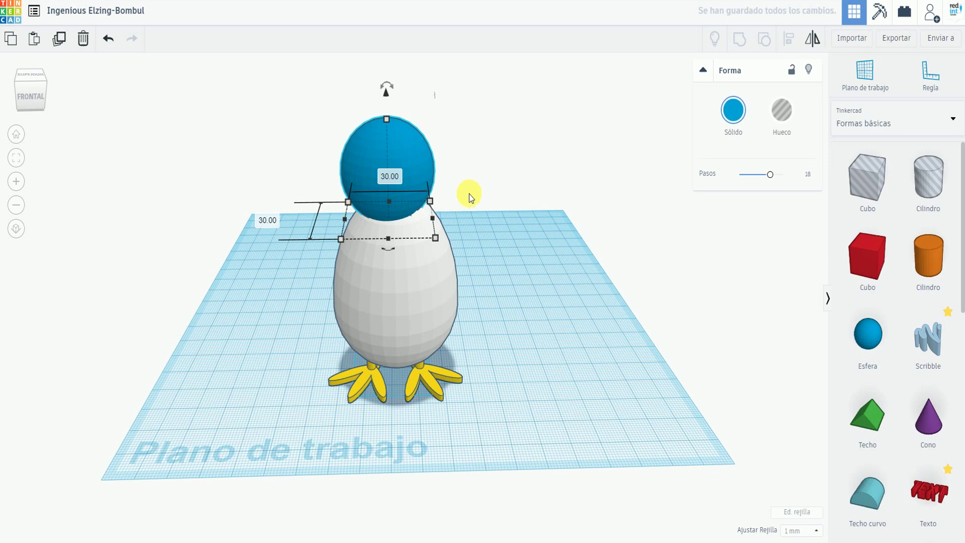
left_click_drag(389, 95, 392, 107)
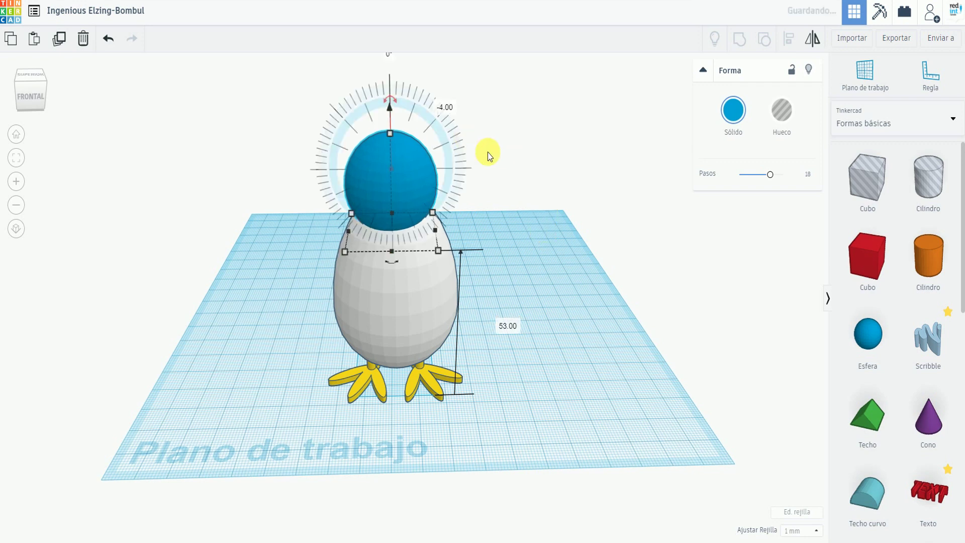
left_click(541, 200)
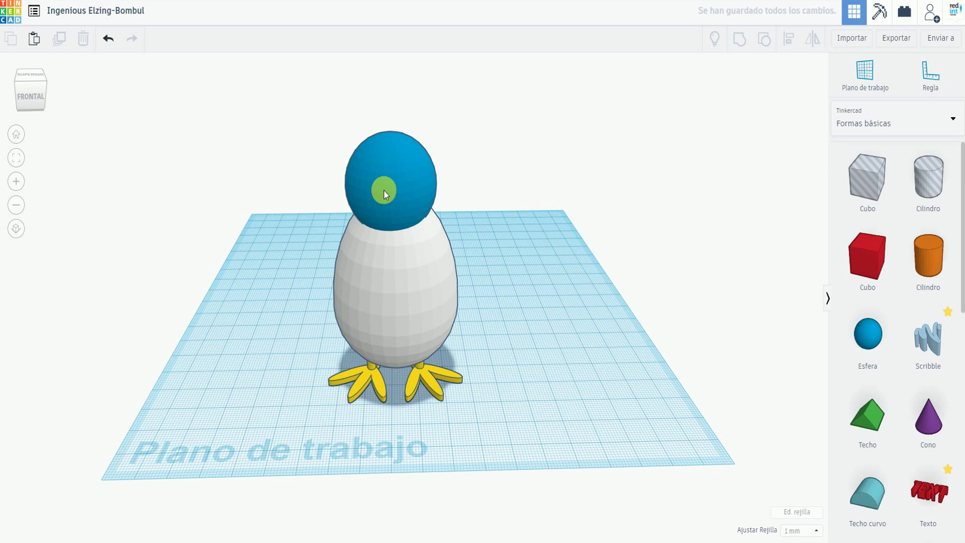
Align the blue head and the egg body by their centres in both width and depth.
left_click_drag(462, 245, 470, 256)
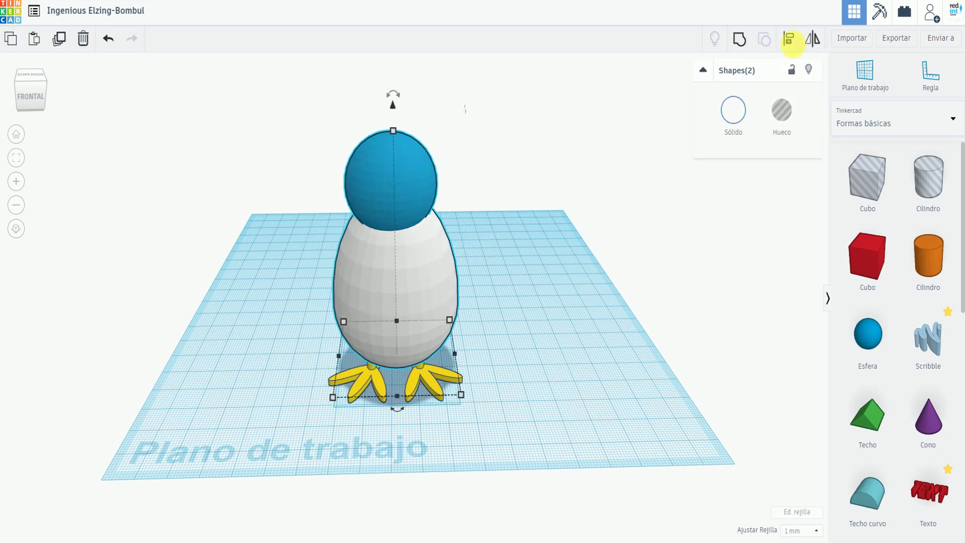
left_click(789, 40)
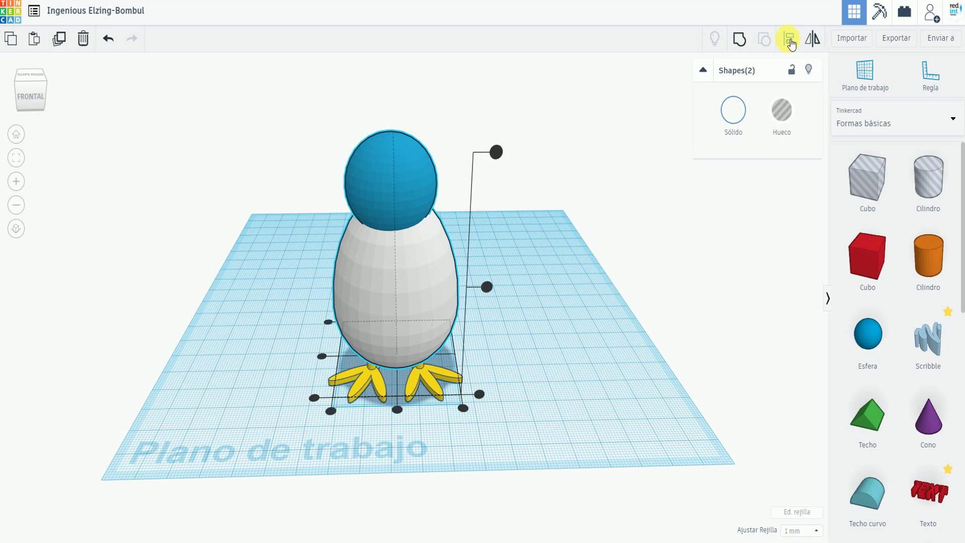
left_click(399, 409)
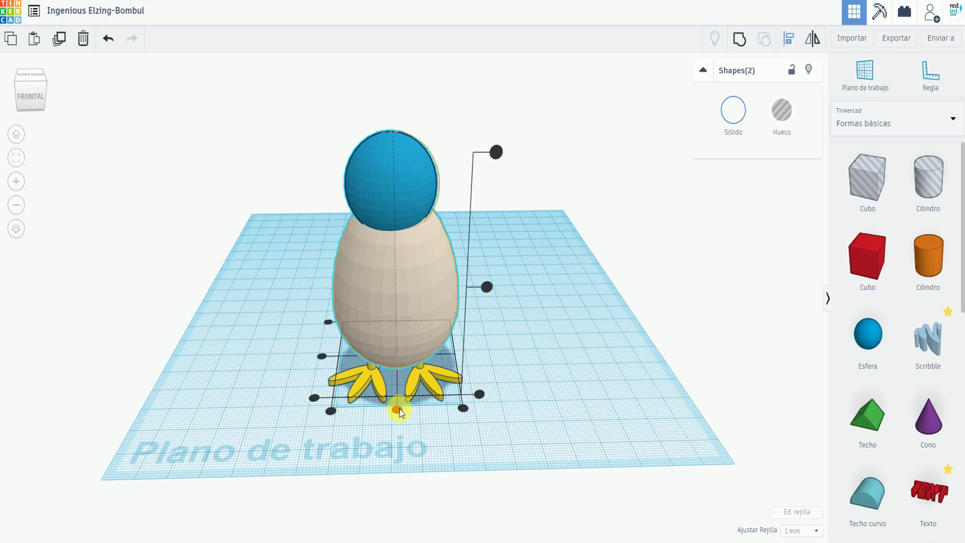
left_click(400, 409)
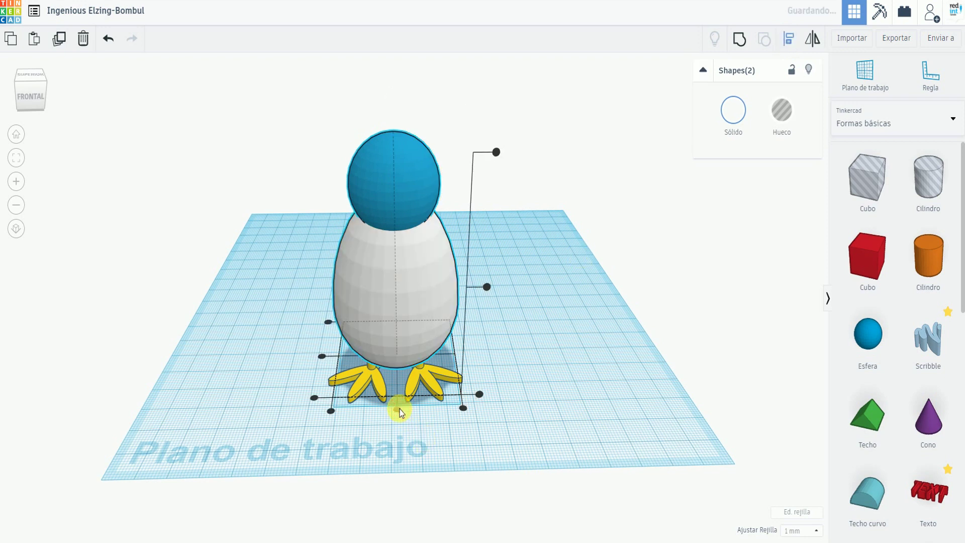
left_click(322, 356)
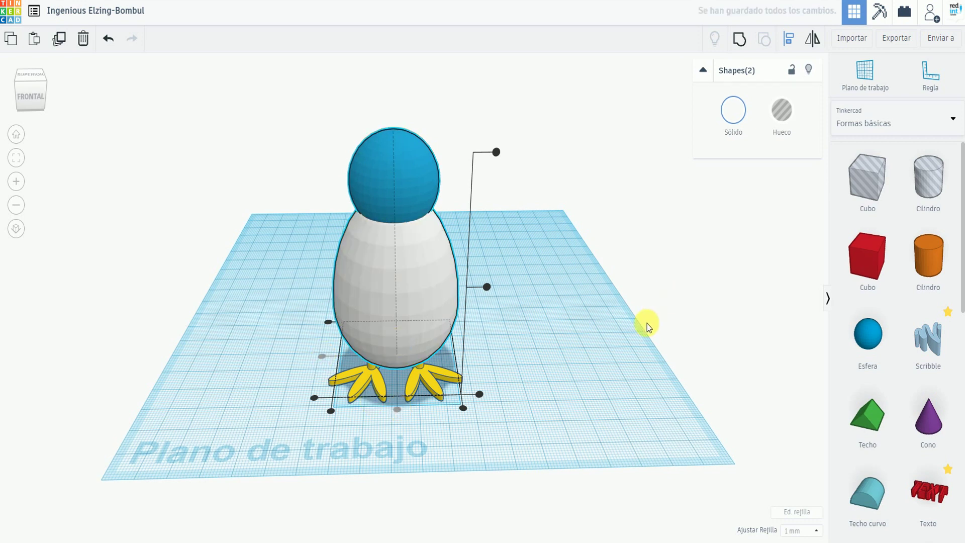
Group the blue head and the egg body into one shape.
right_click_drag(620, 345, 623, 349)
left_click_drag(534, 315, 408, 174)
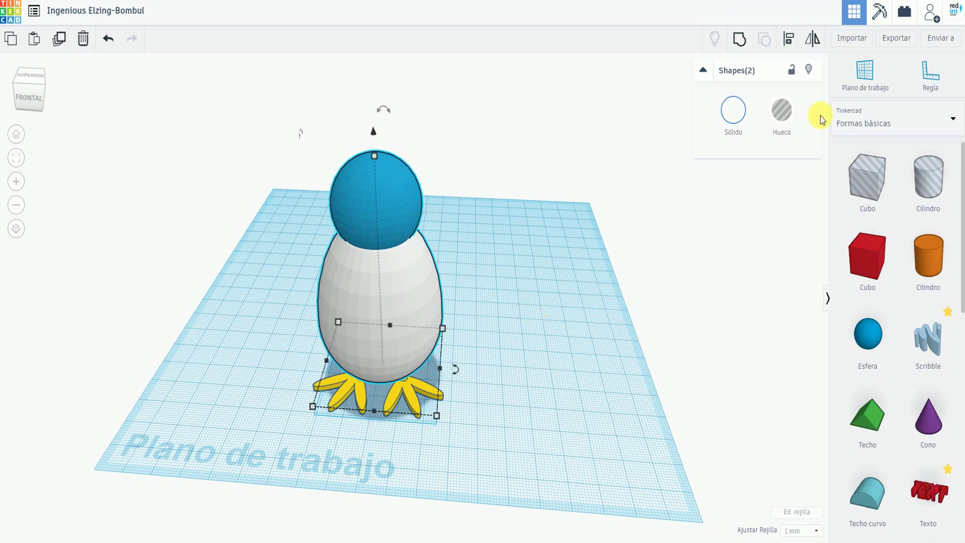
left_click(741, 40)
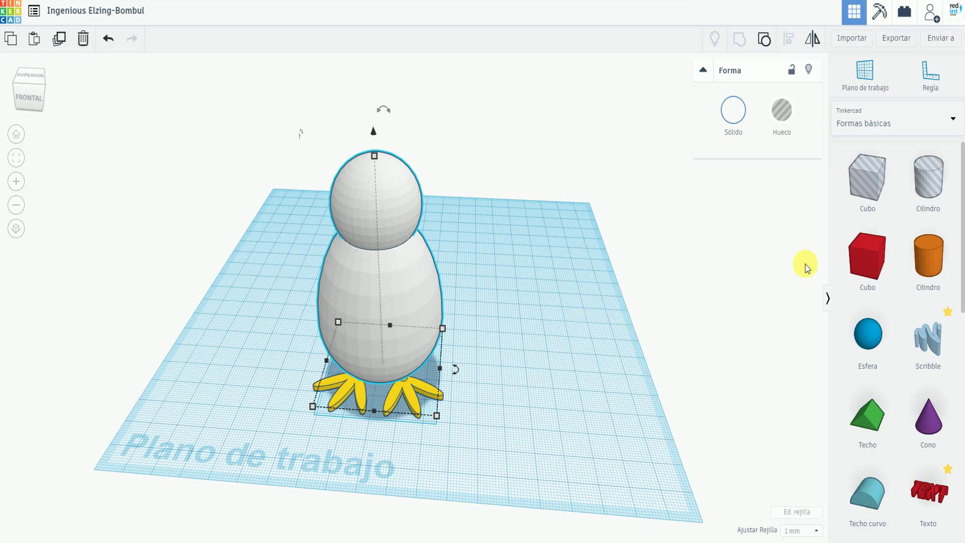
Place a Pirámide from Formas básicas on the workplane beside the bird.
scroll(897, 313, "down", 5)
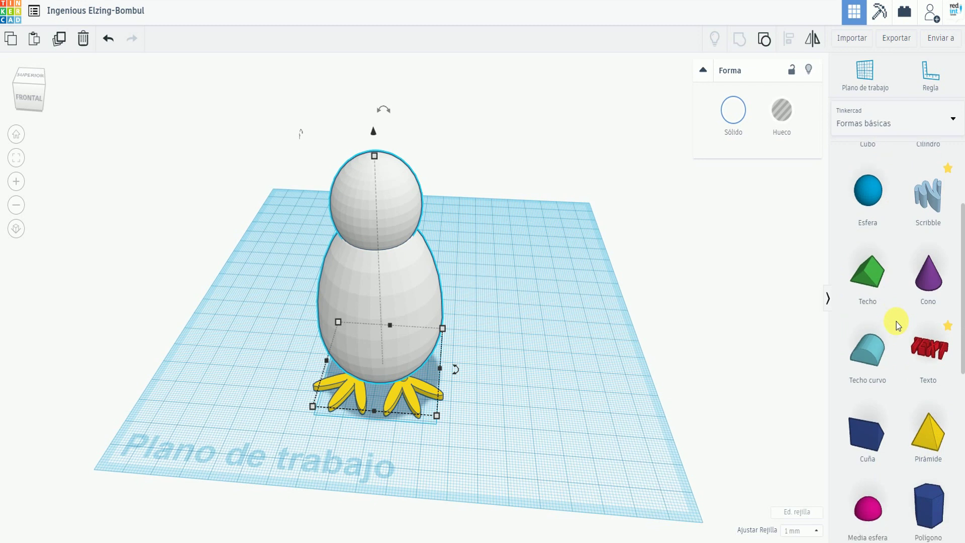
scroll(949, 405, "down", 1)
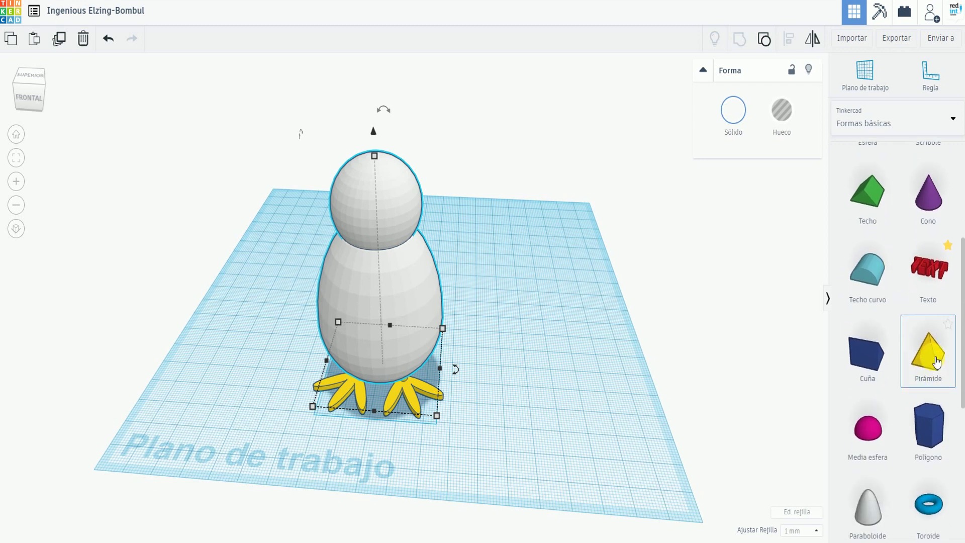
left_click_drag(918, 364, 523, 440)
left_click(701, 402)
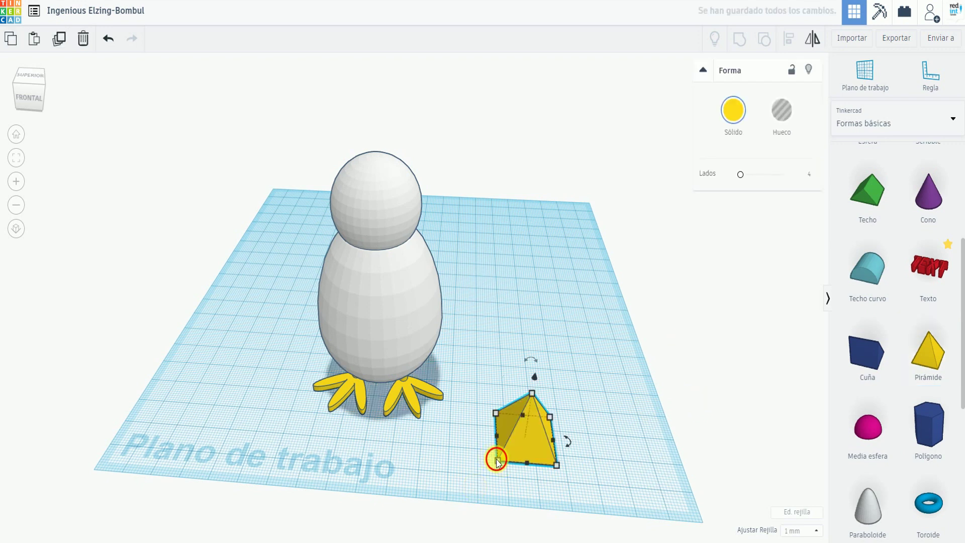
Set the yellow pyramid's base to 10 mm by 10 mm.
left_click(496, 459)
left_click(531, 516)
type("10")
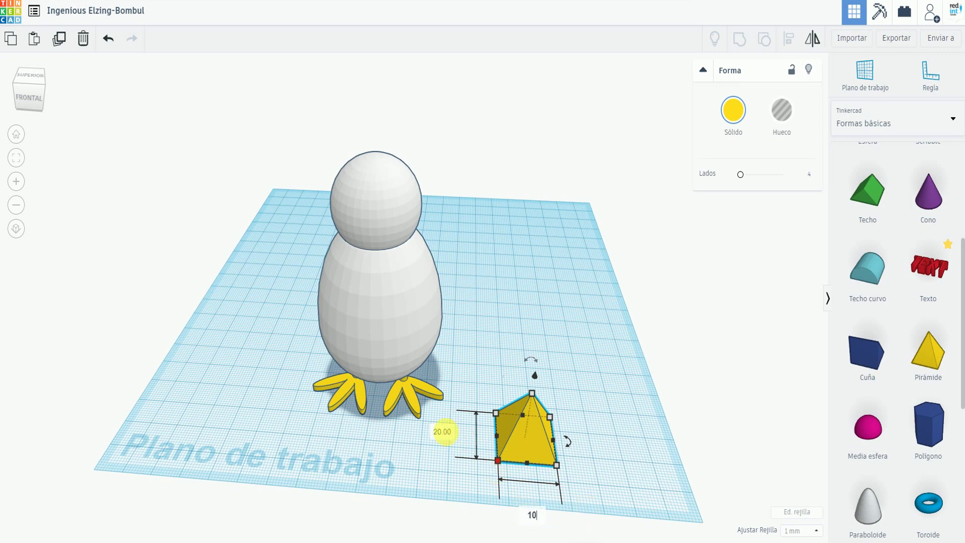
key("Return")
left_click(470, 432)
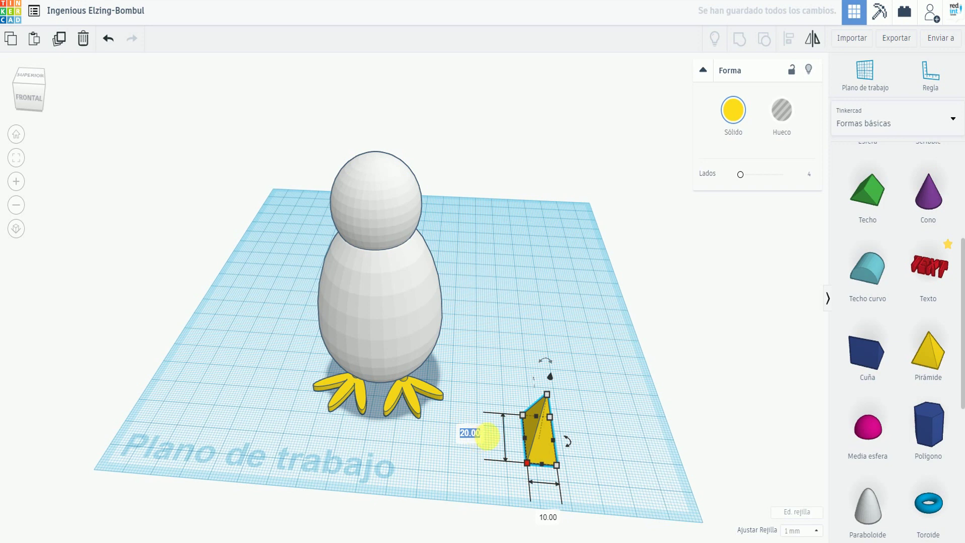
left_click(565, 441)
left_click_drag(565, 441, 562, 403)
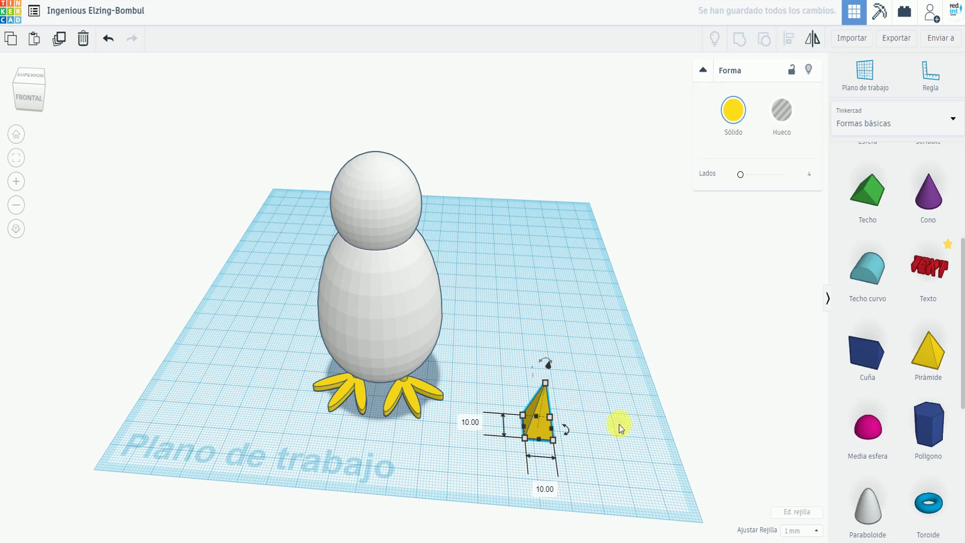
Rotate the yellow pyramid 90° so that its tip points towards the front.
right_click_drag(579, 422, 472, 408)
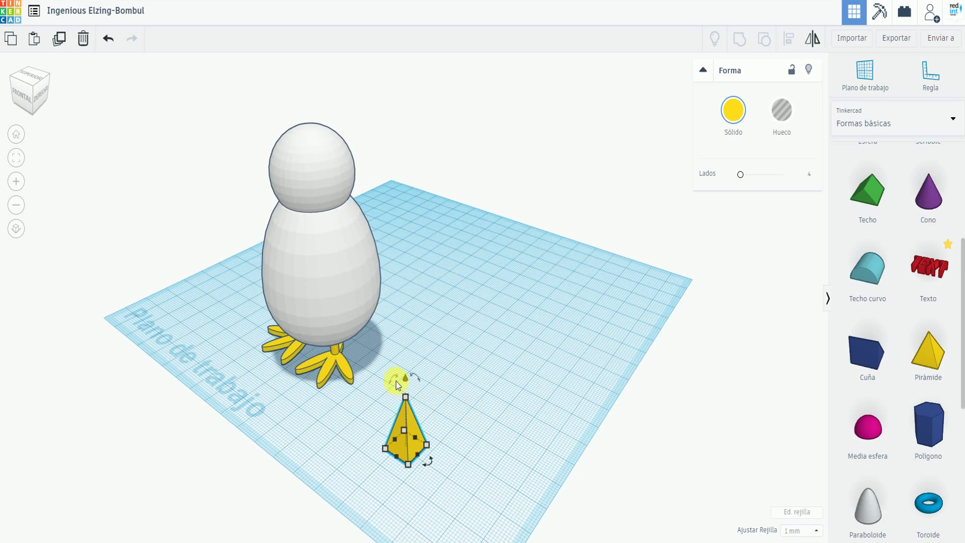
left_click_drag(393, 383, 360, 449)
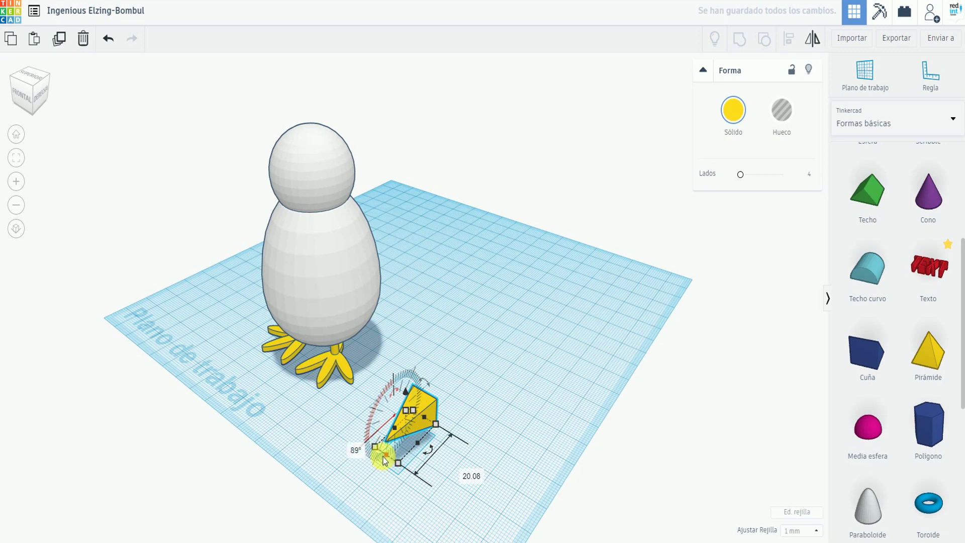
left_click(356, 449)
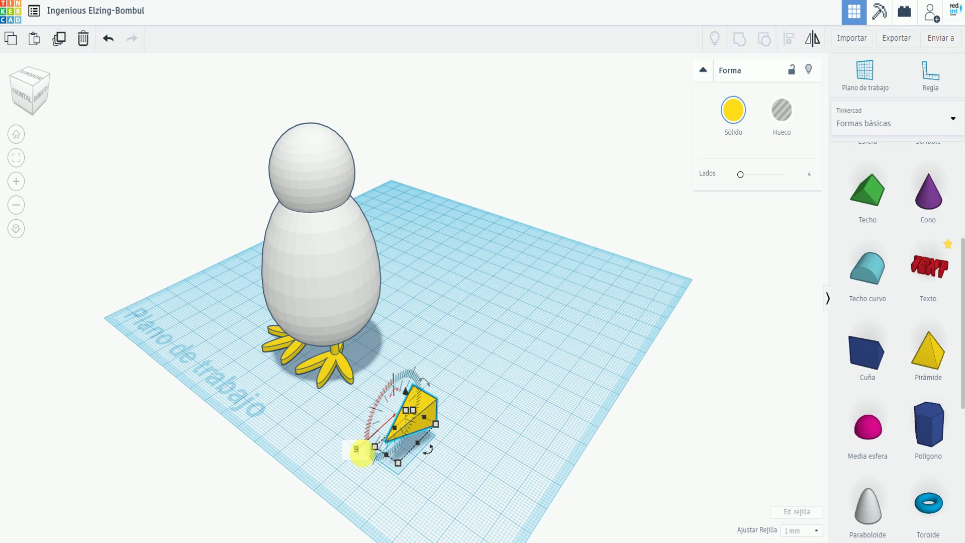
type("90")
key("Return")
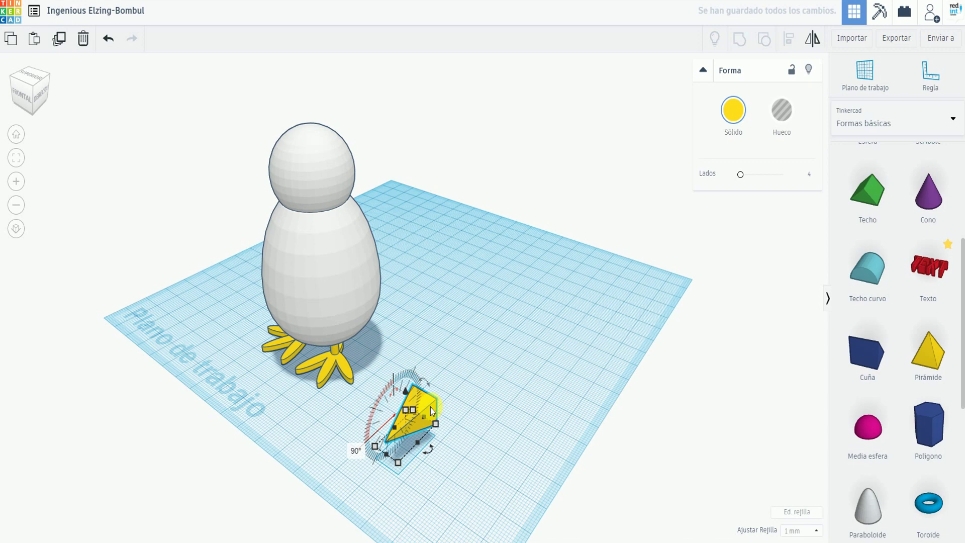
Move the yellow pyramid to the front of the head at 63 mm above the workplane and nudge it into the face as a beak.
left_click_drag(430, 407, 311, 148)
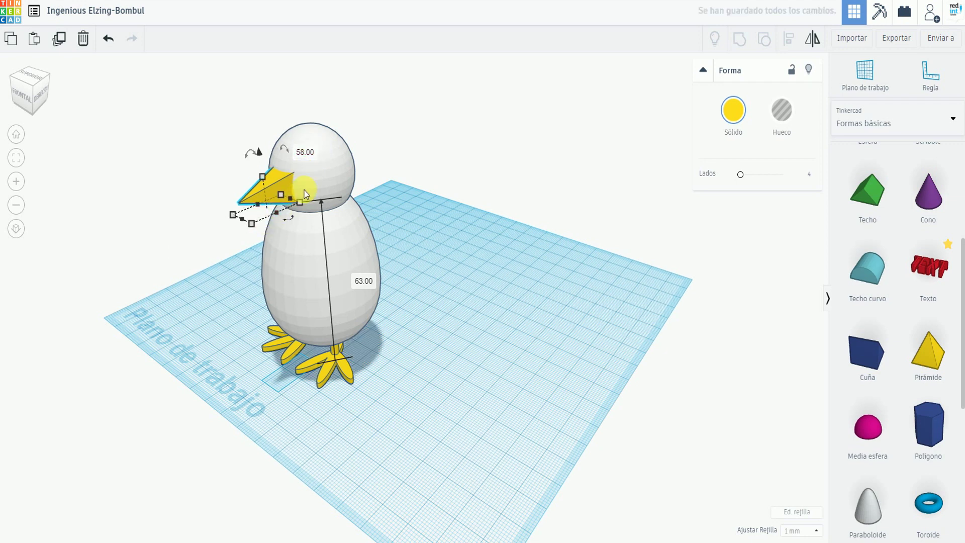
left_click_drag(305, 193, 306, 194)
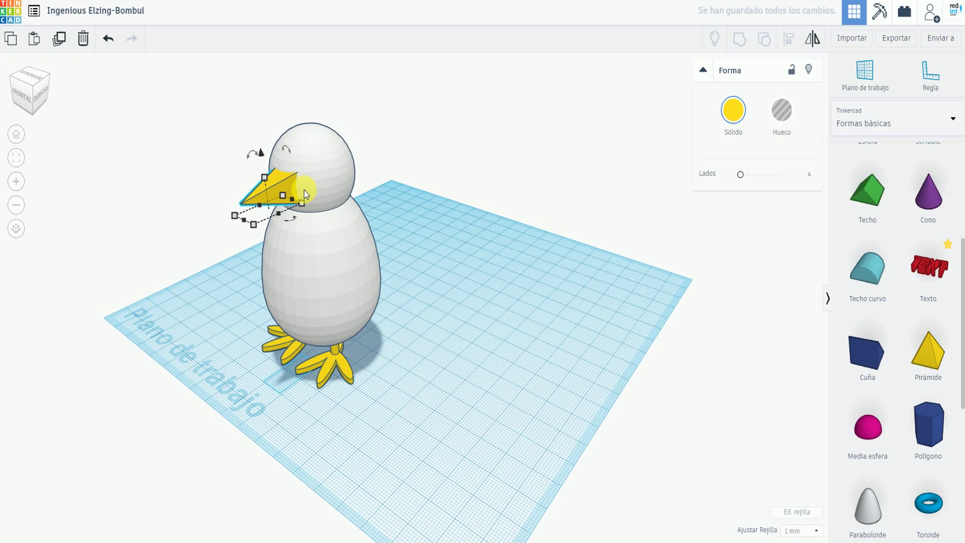
key("Left")
key("Left")
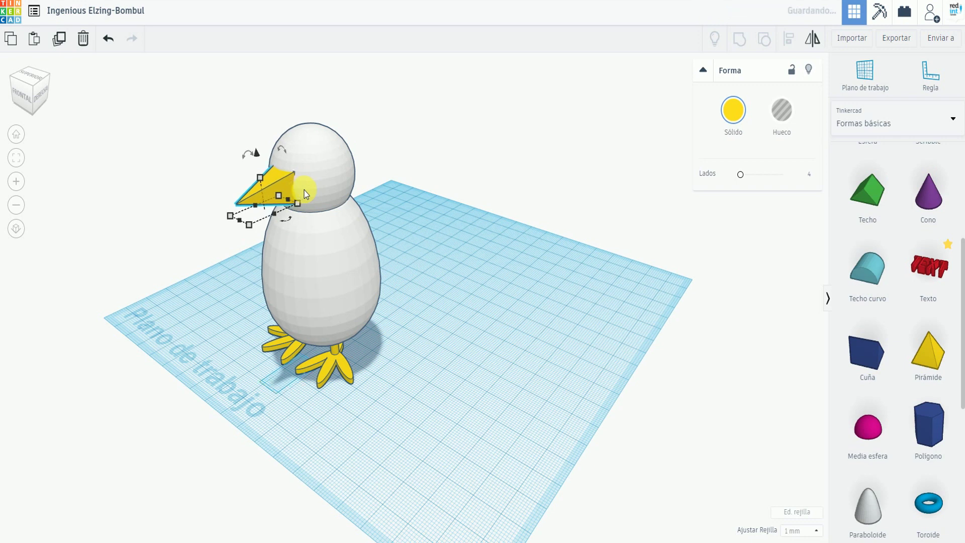
key("Right")
key("Right")
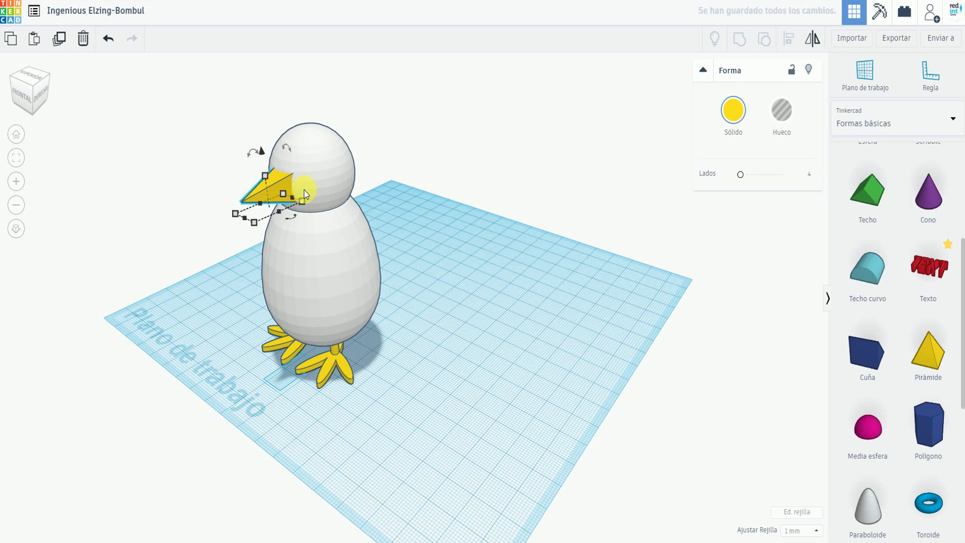
key("Right")
key("Right")
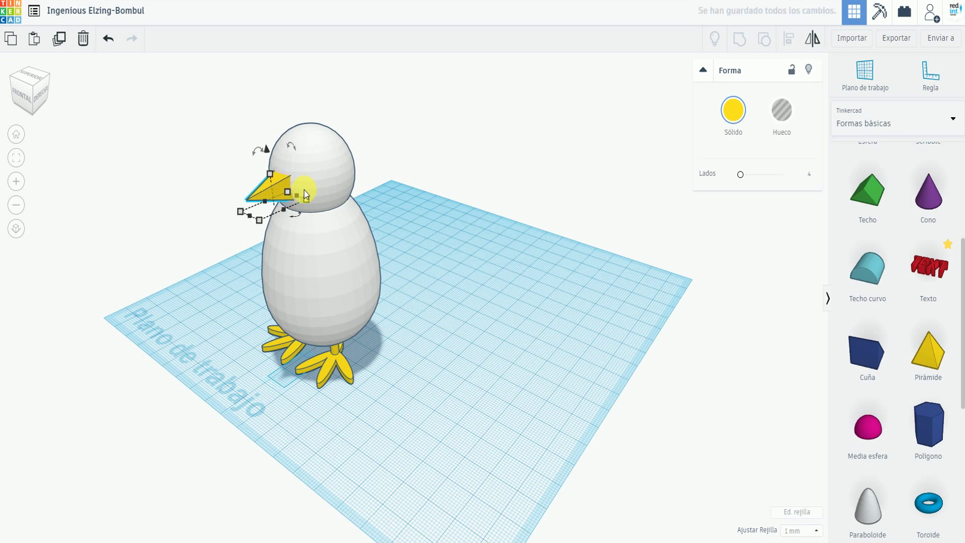
key("Right")
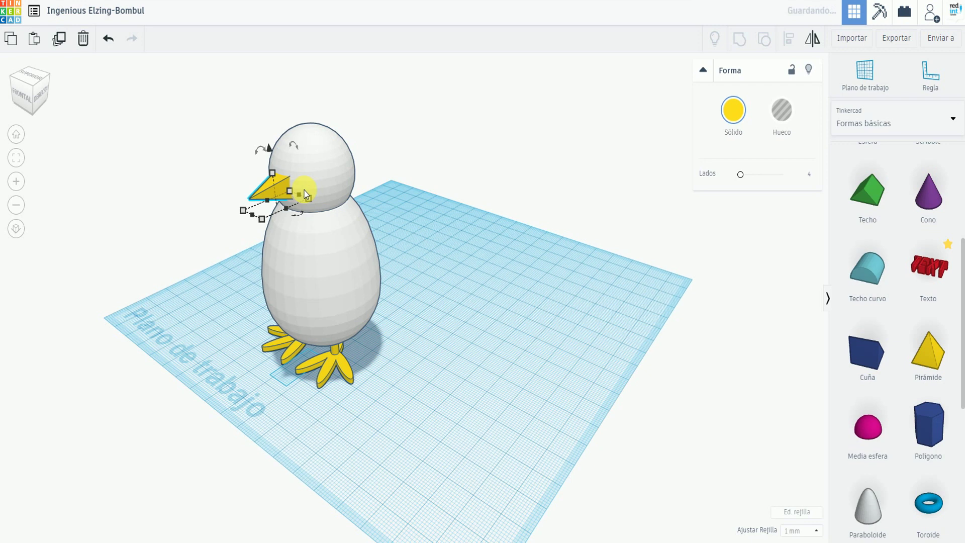
key("Right")
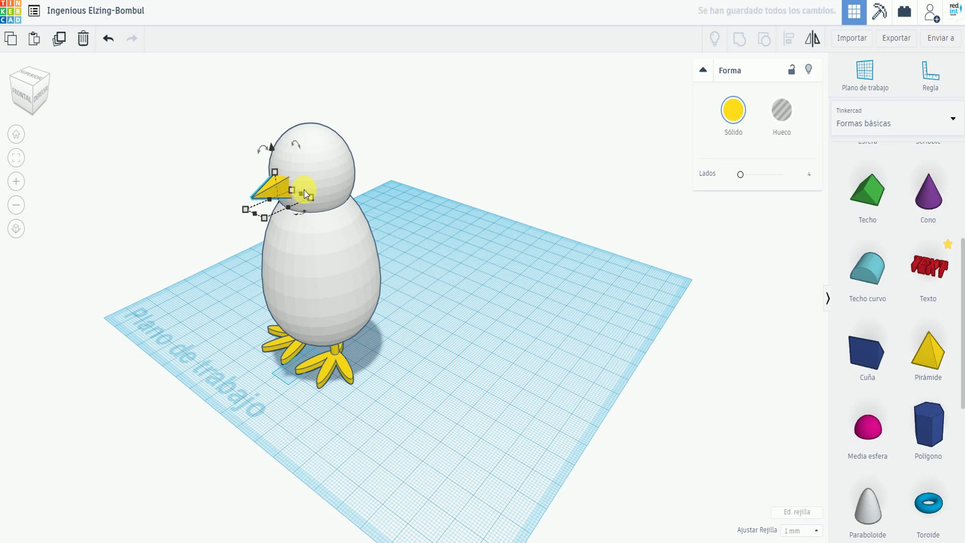
key("Right")
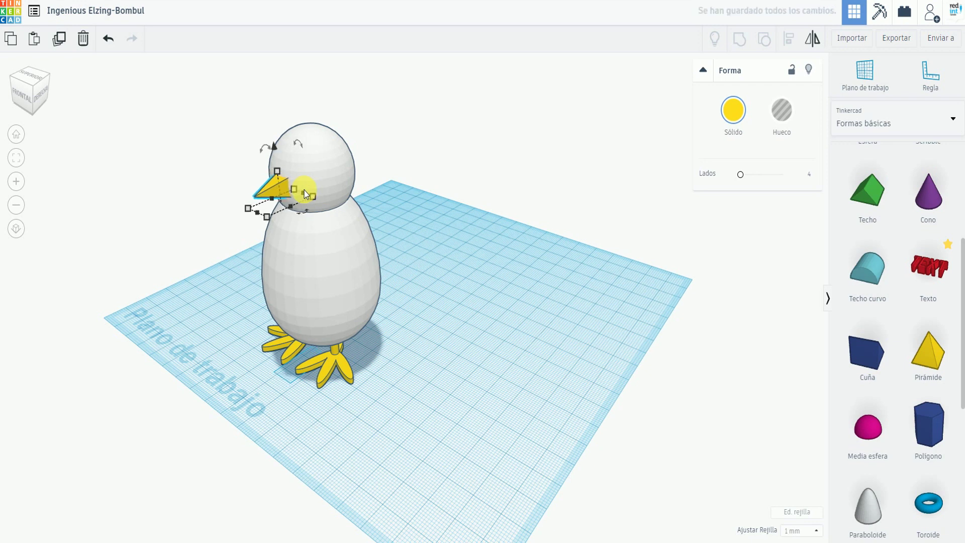
Centre the beak, head and body on each other across the bird's width with the Align tool.
right_click_drag(358, 416, 542, 237)
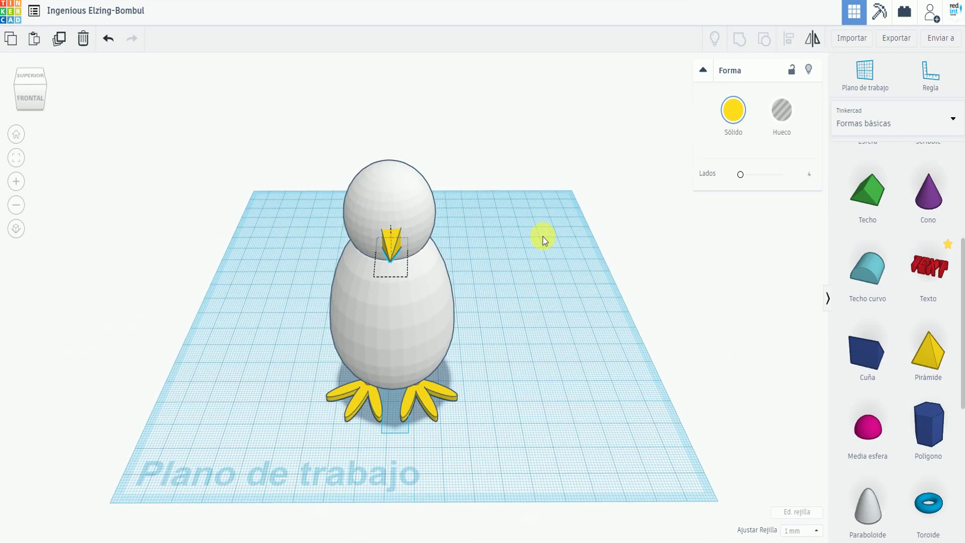
left_click(543, 235)
left_click_drag(320, 189, 421, 258)
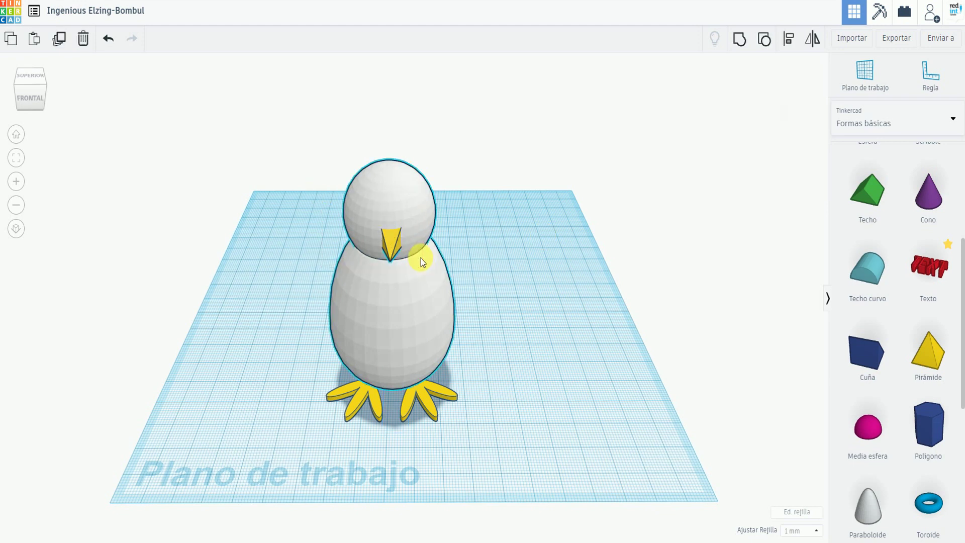
left_click(789, 40)
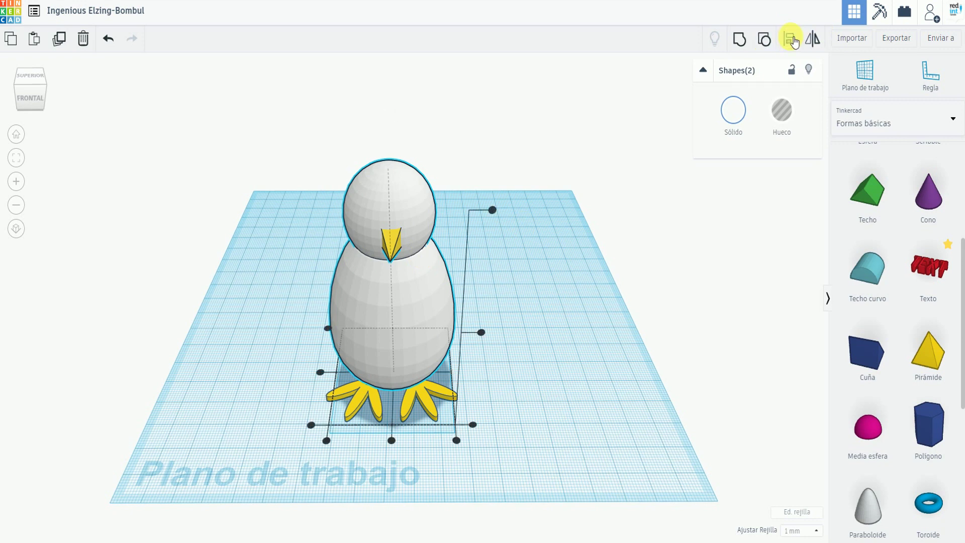
left_click(392, 440)
left_click(392, 441)
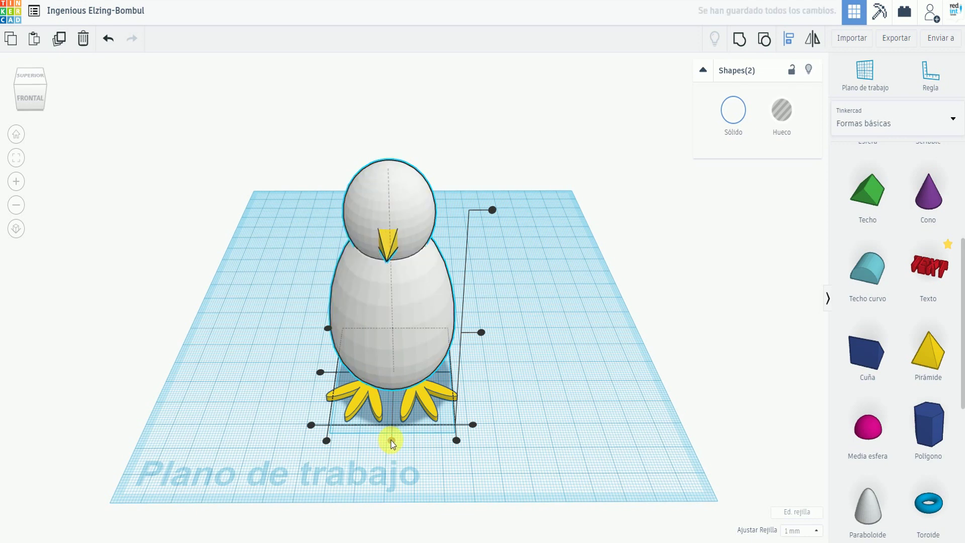
left_click(392, 441)
left_click(393, 441)
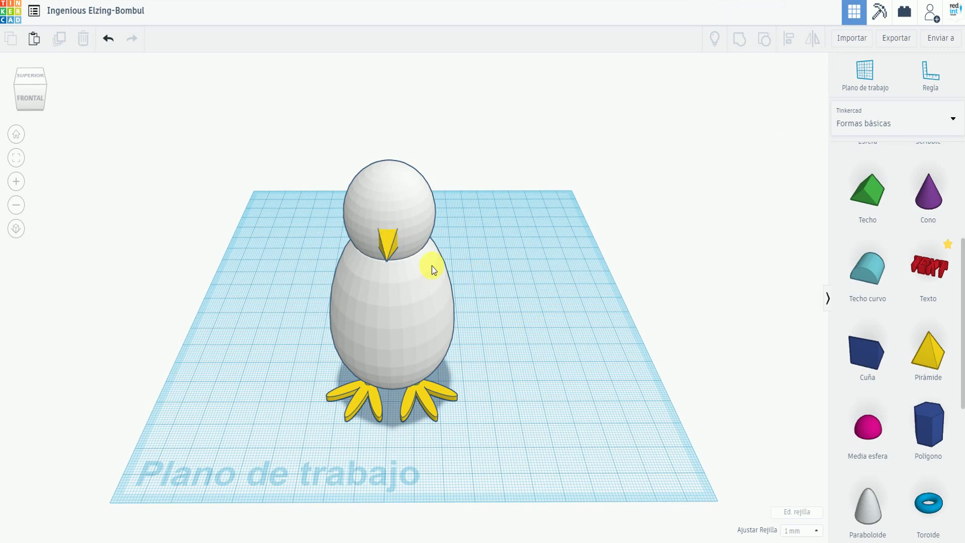
Change the beak pyramid's solid colour to orange.
left_click(387, 240)
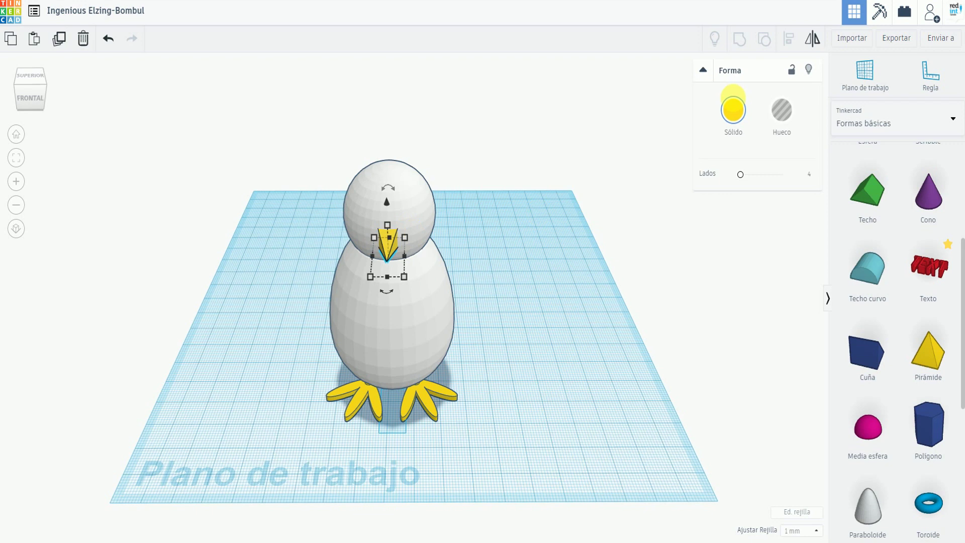
left_click(742, 113)
left_click(739, 211)
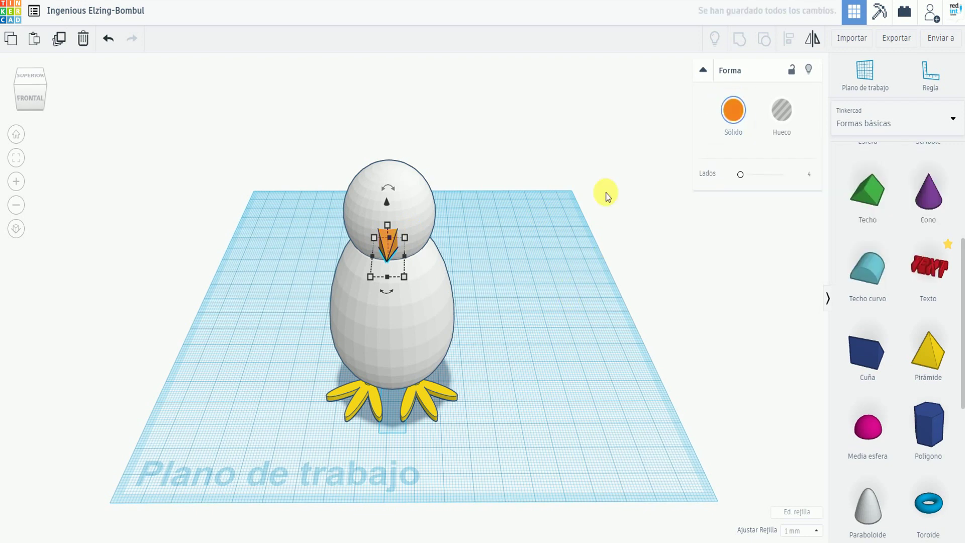
Place an Extrusión shape from the Destacados shape generators on the workplane beside the bird.
left_click(958, 121)
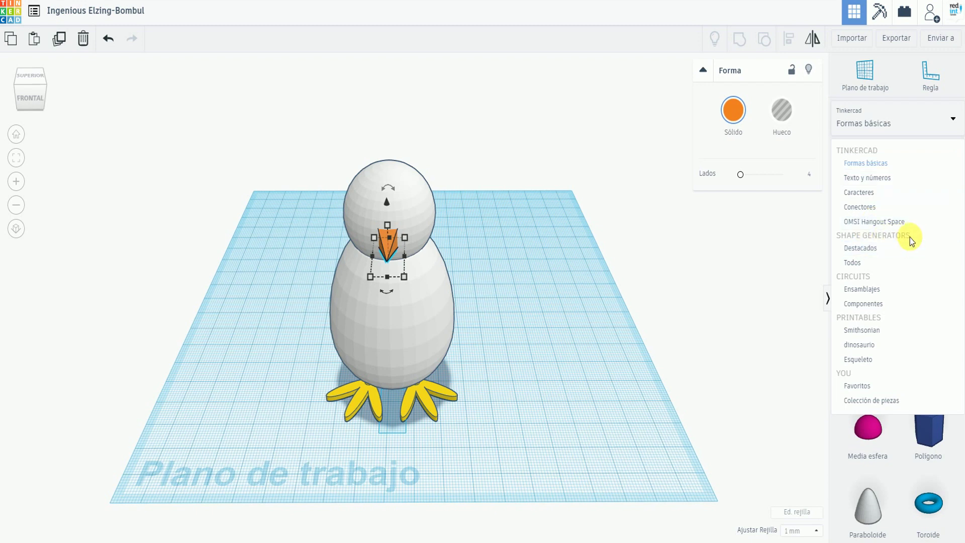
left_click(869, 251)
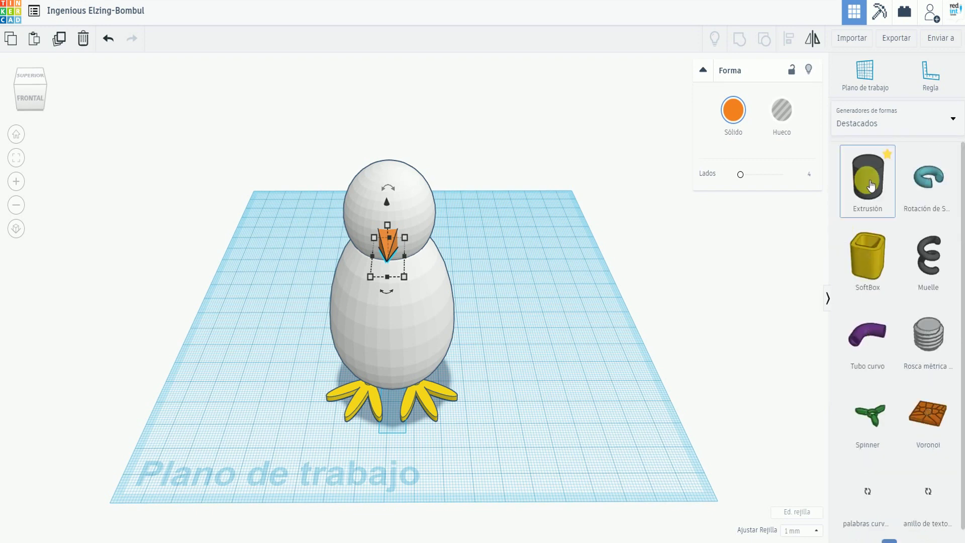
left_click(580, 381)
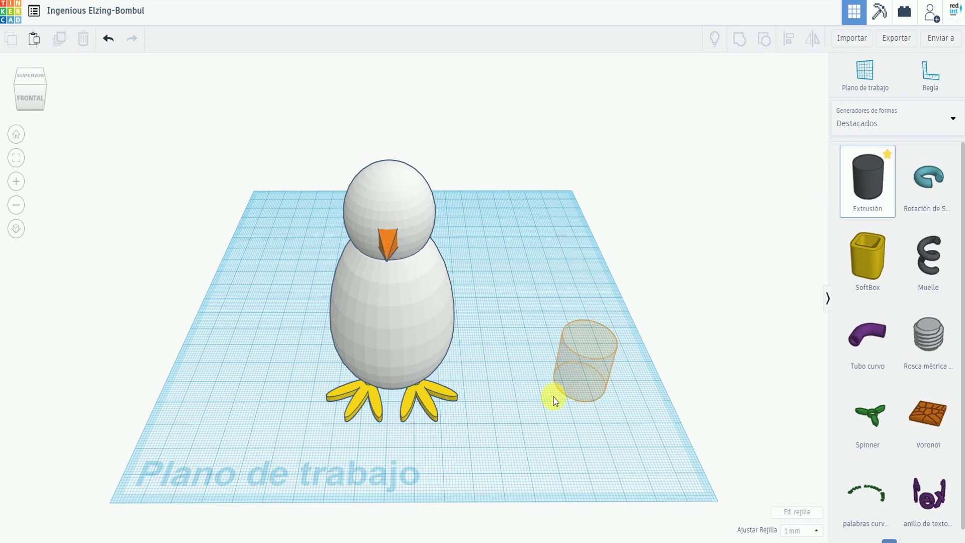
left_click(584, 383)
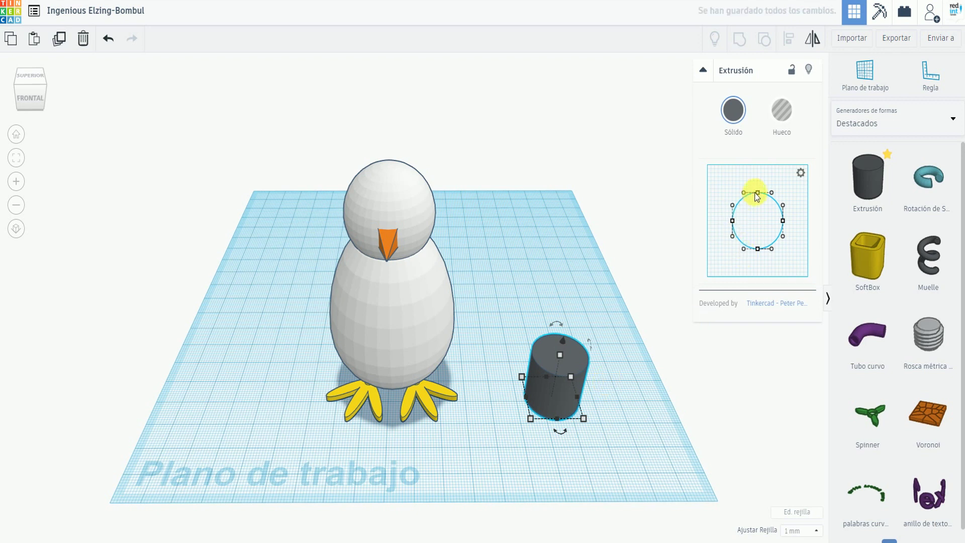
Reshape the extrusion's round profile into an arch by moving its lowest point up inside the upper curve.
left_click(758, 249)
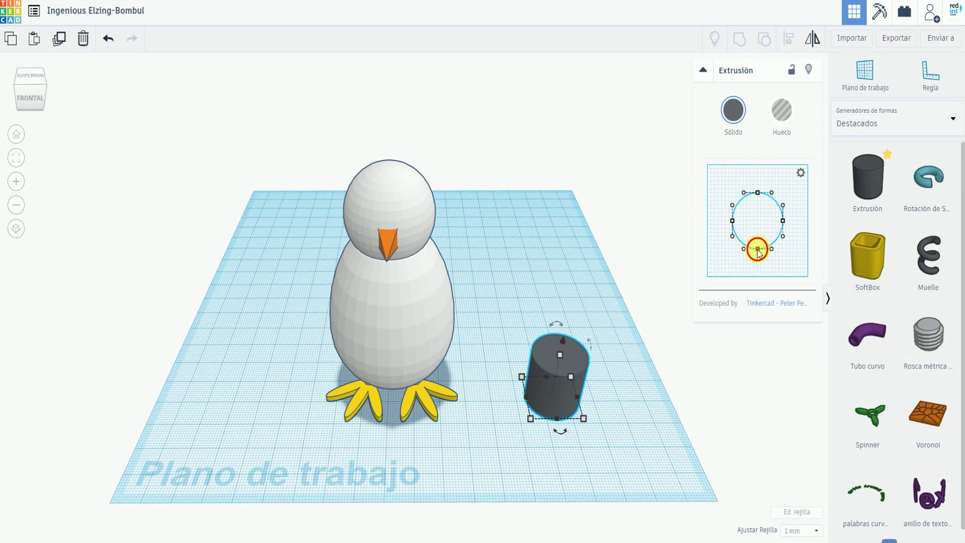
left_click_drag(758, 227, 760, 211)
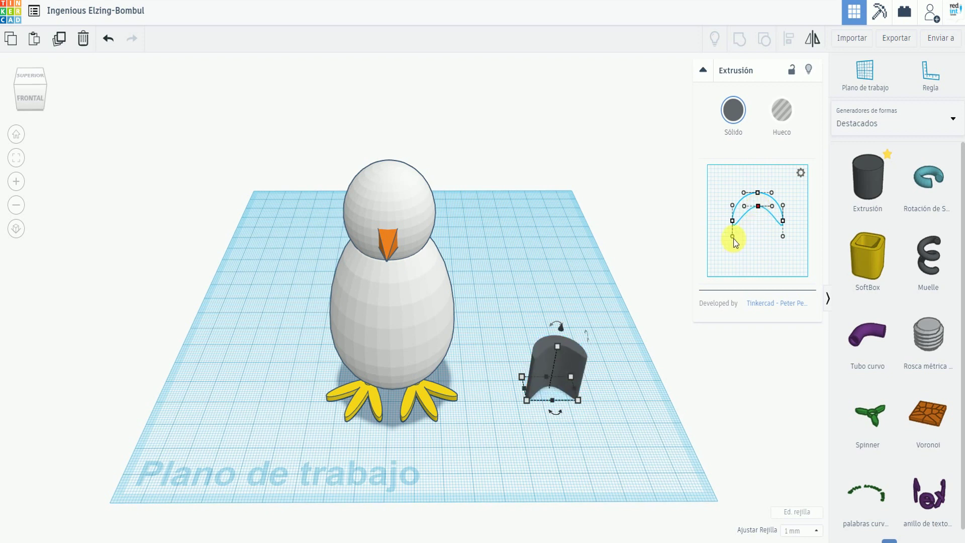
left_click_drag(732, 236, 731, 235)
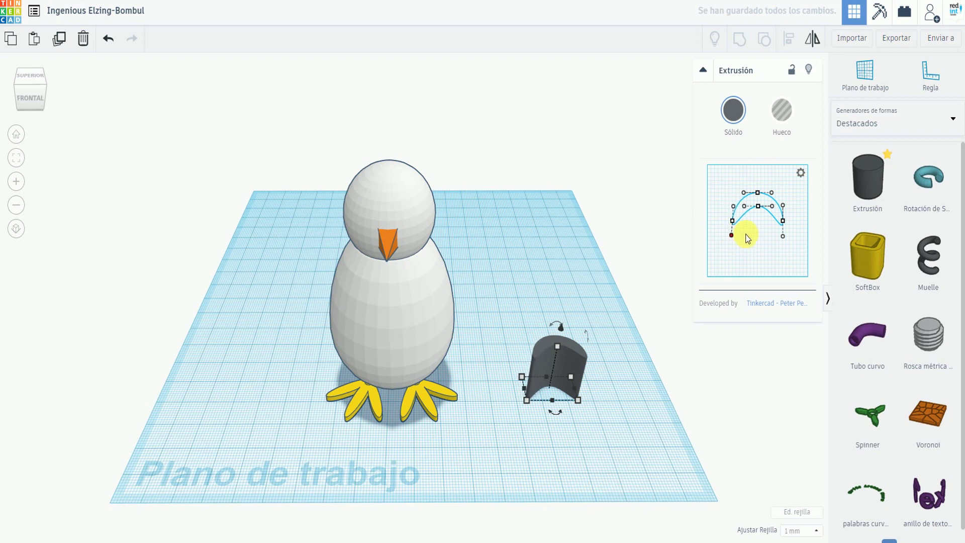
left_click(765, 237)
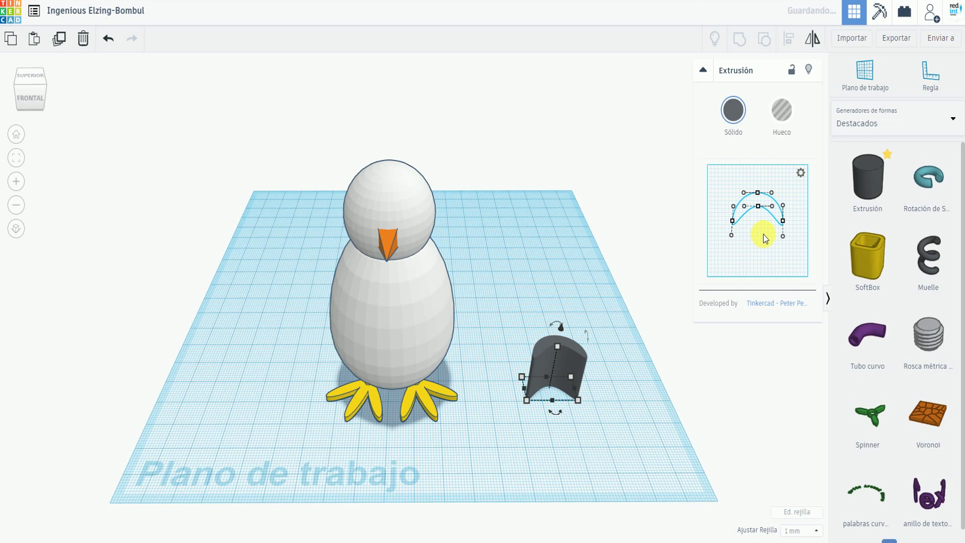
Set the arched extrusion's base to 10 mm wide by 8 mm deep and its height to 10 mm.
key("ctrl+Left")
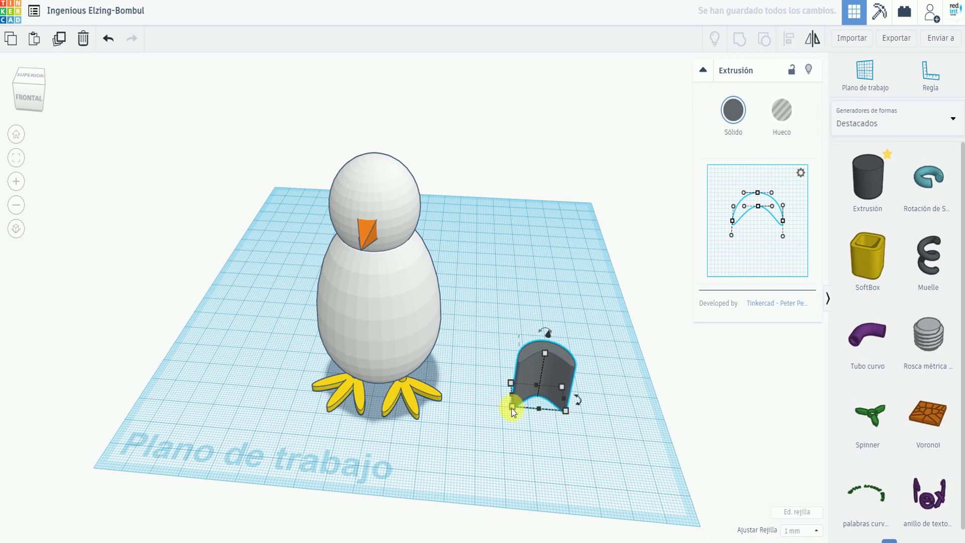
mouse_move(513, 408)
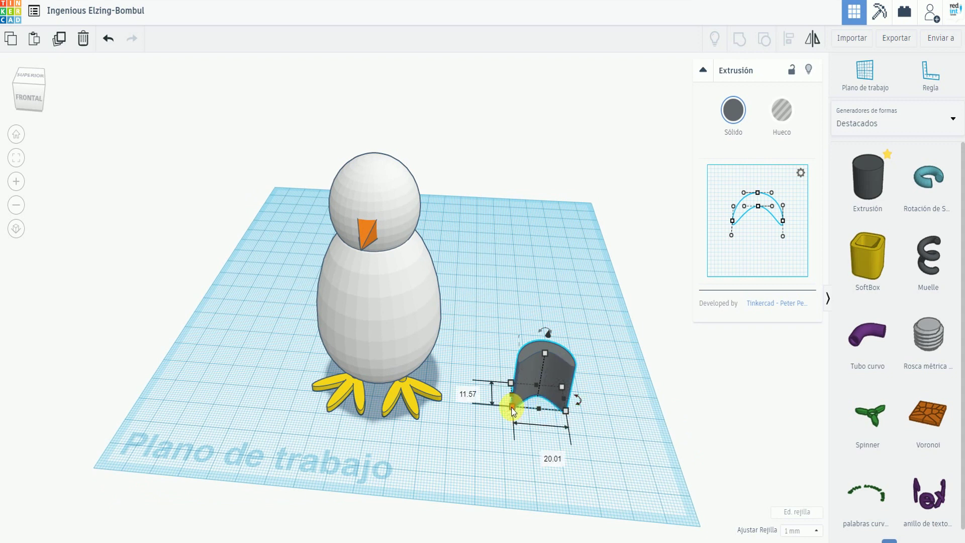
left_click(511, 409)
left_click(511, 407)
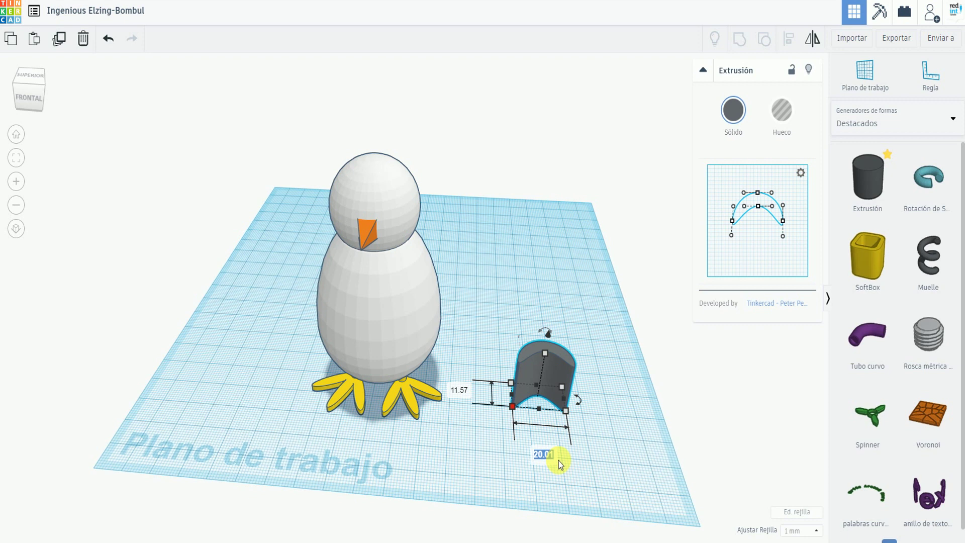
key("Return")
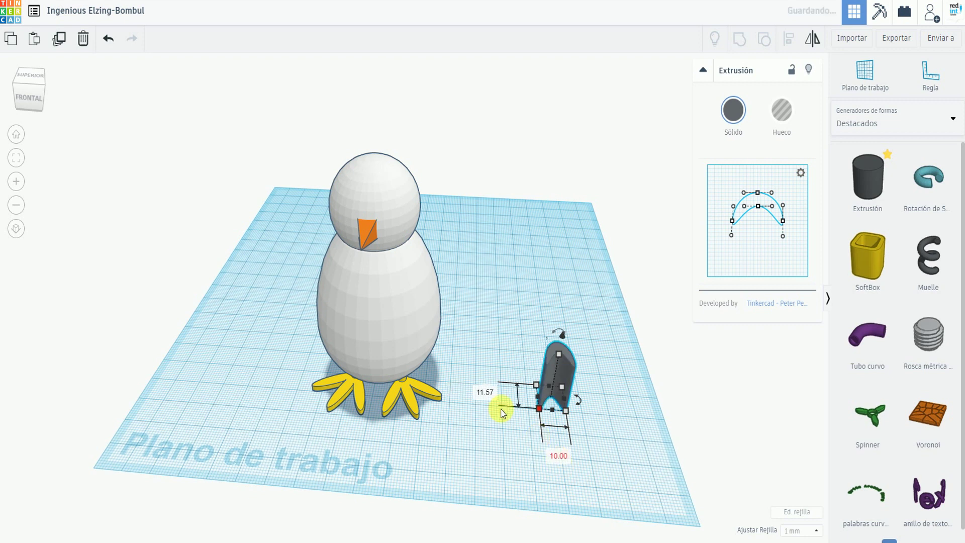
key("Tab")
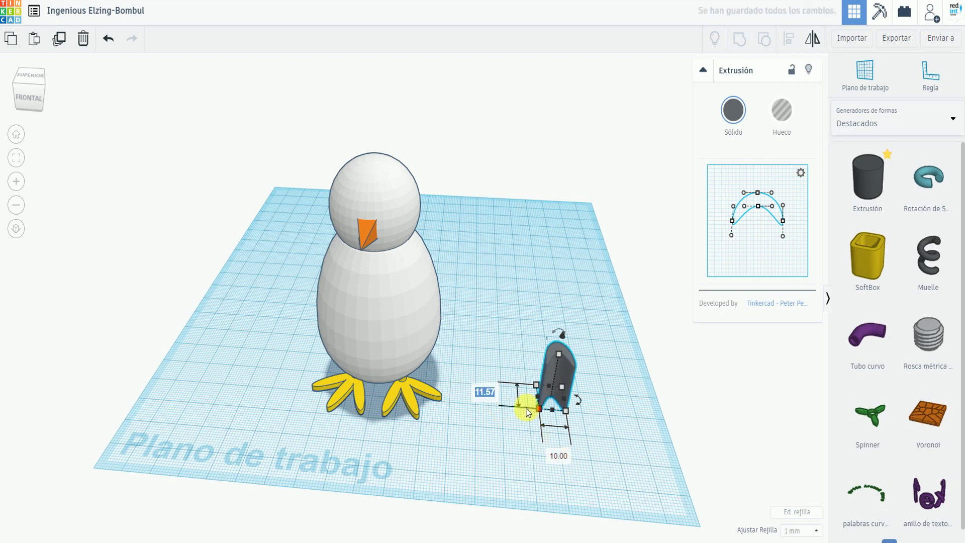
type("8")
key("Return")
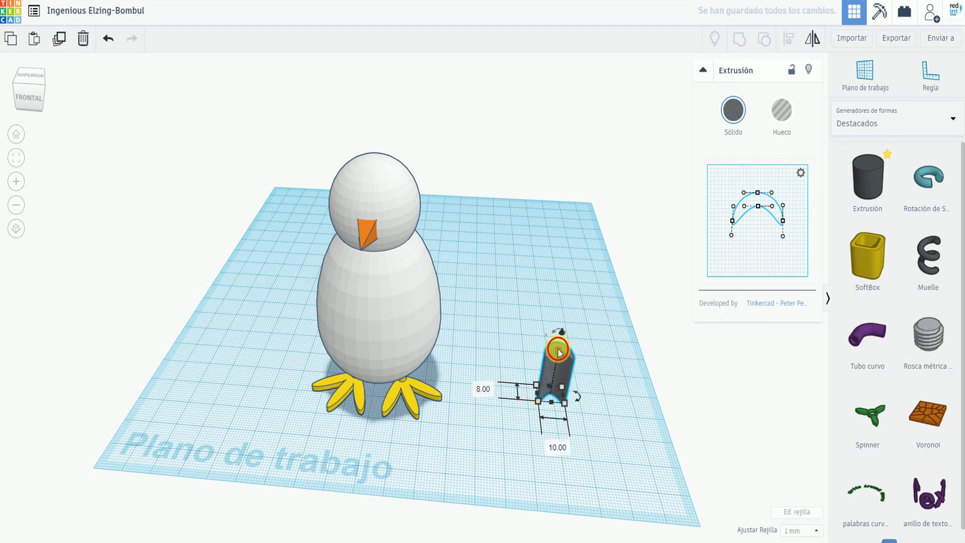
mouse_move(559, 349)
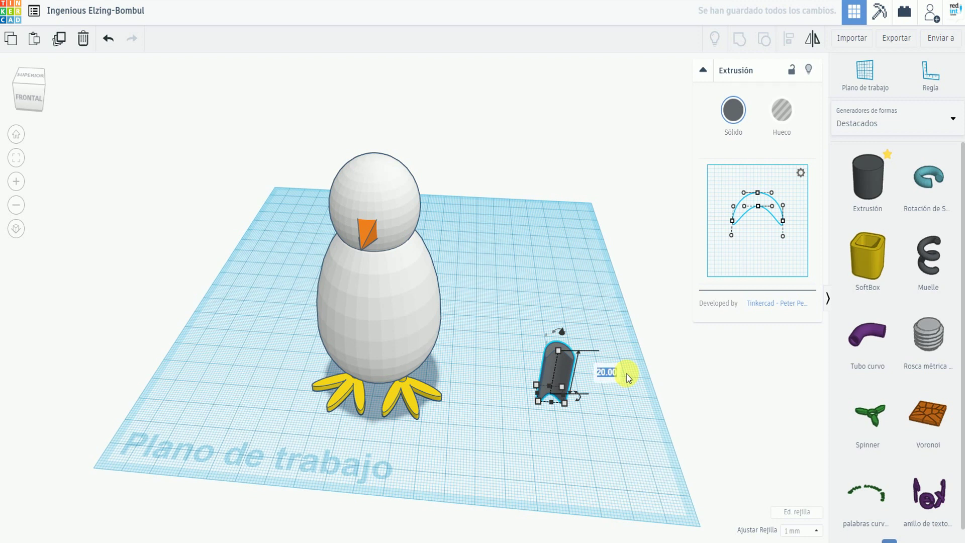
key("Return")
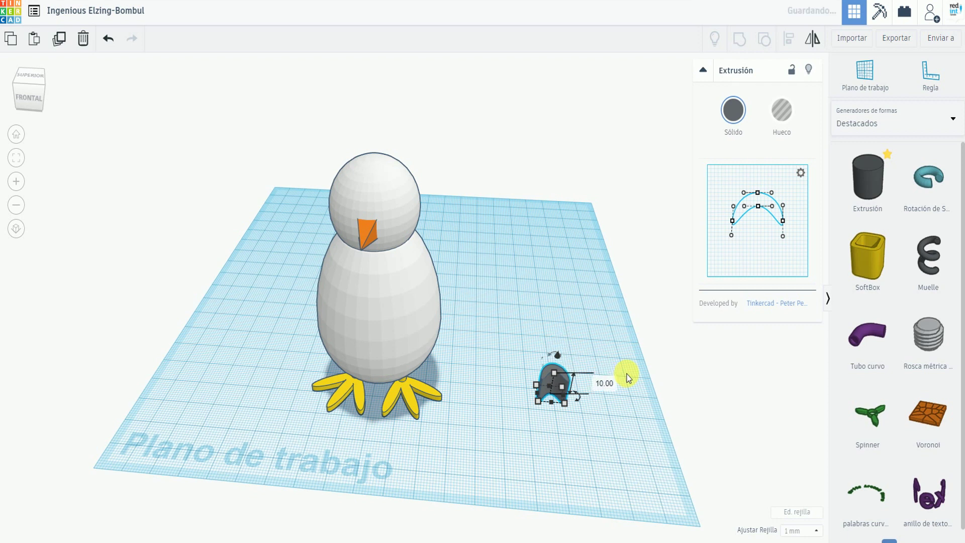
Rotate the arched extrusion 90° so that it lies on the workplane with its arch profile facing front.
right_click_drag(588, 348, 404, 472)
scroll(403, 461, "up", 2)
scroll(403, 452, "up", 3)
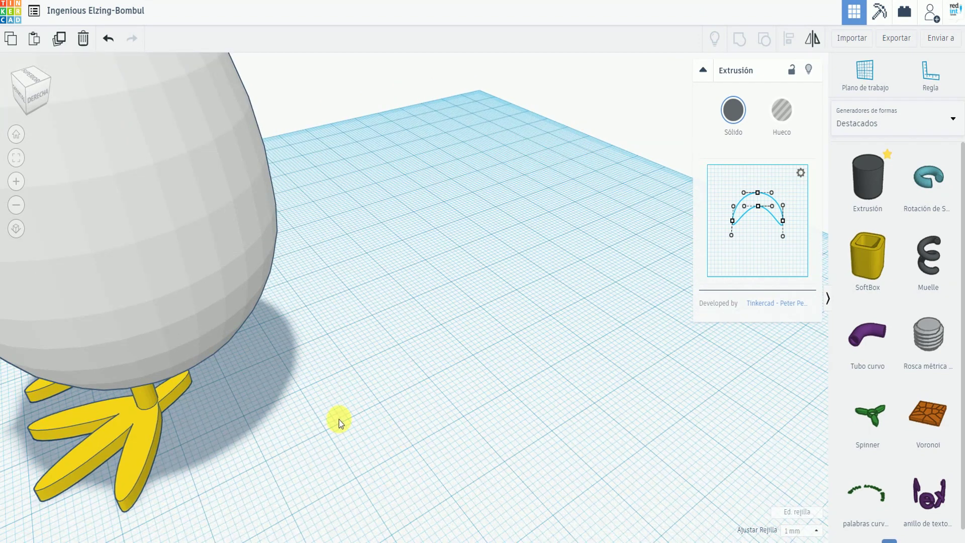
scroll(211, 424, "down", 5)
right_click_drag(211, 424, 373, 342)
scroll(397, 336, "up", 2)
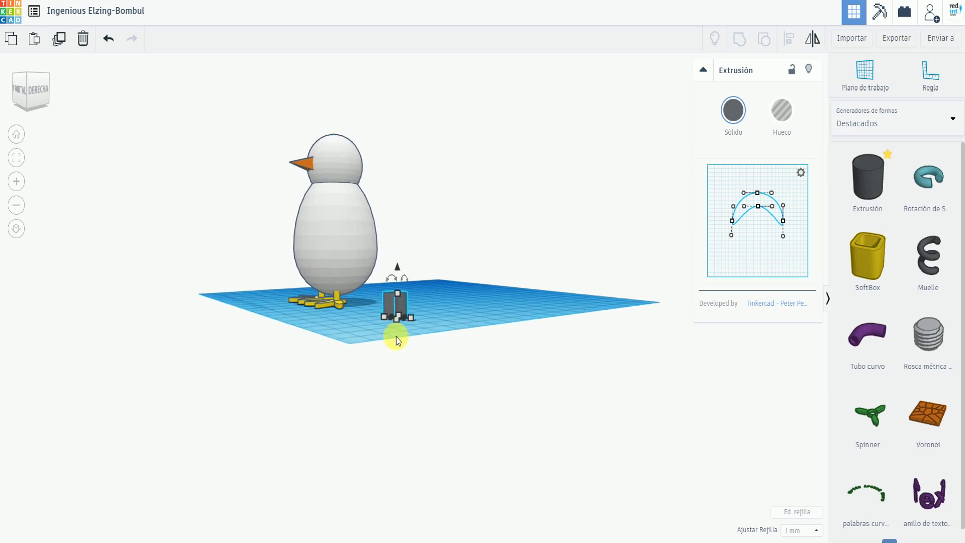
scroll(396, 337, "up", 5)
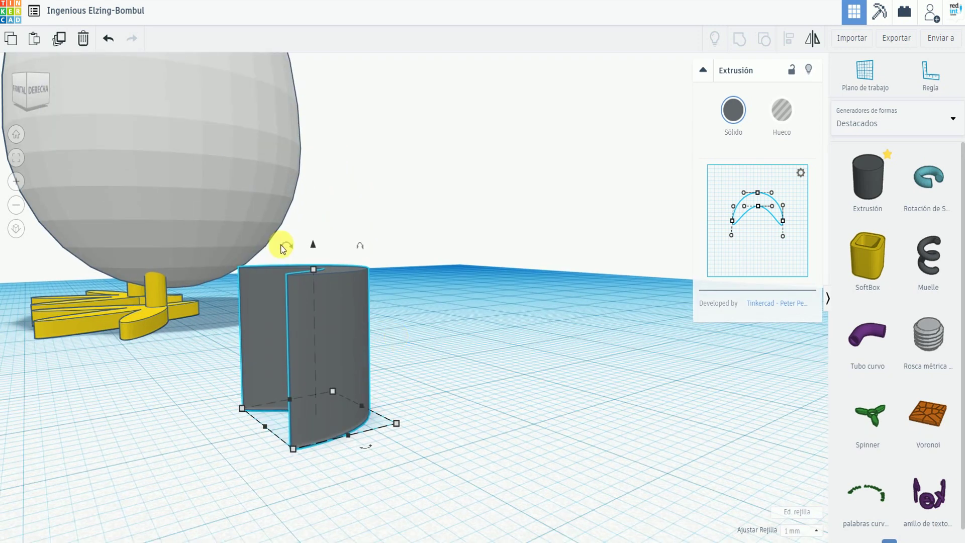
left_click_drag(284, 248, 204, 342)
left_click(154, 351)
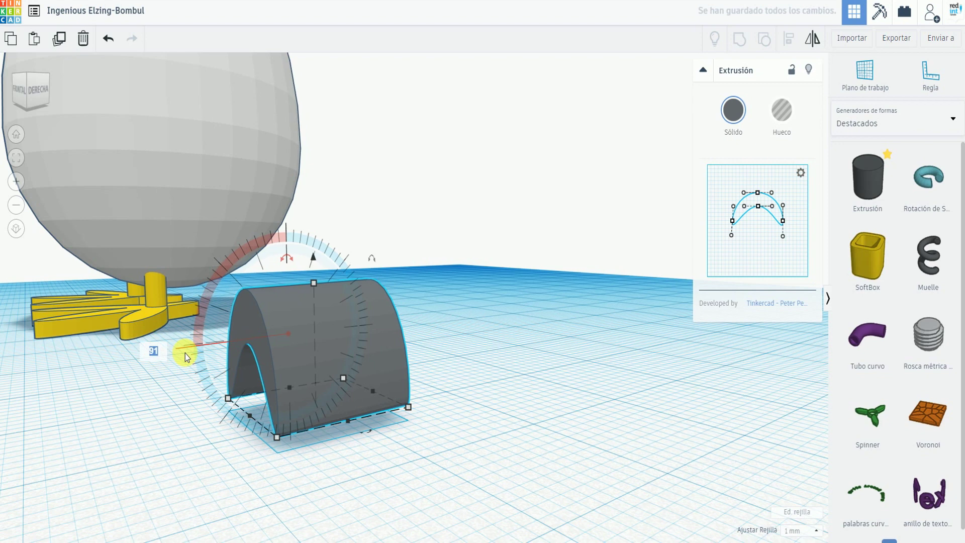
type("90")
key("Return")
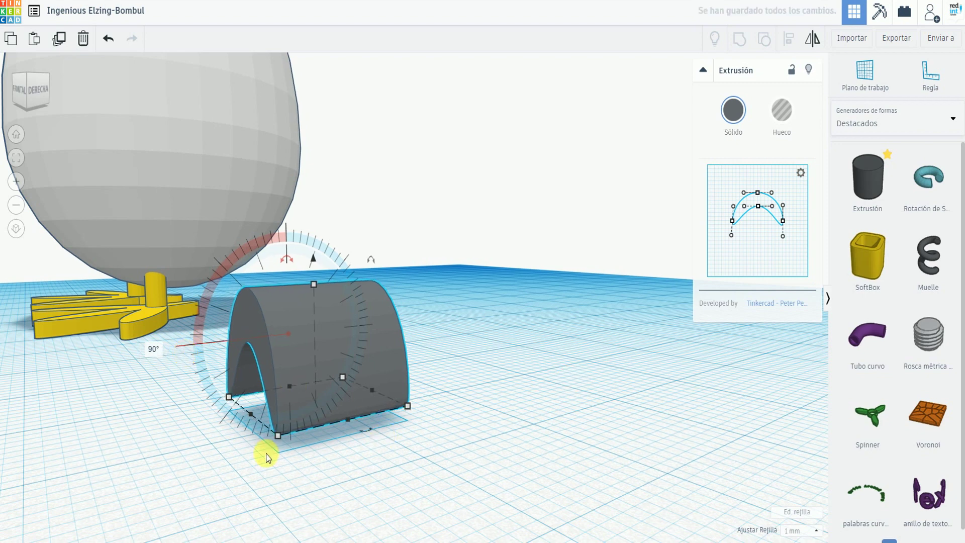
left_click(241, 437)
Move the arched extrusion onto the front of the head beside the beak, raised to 71 mm above the workplane.
scroll(245, 440, "down", 5)
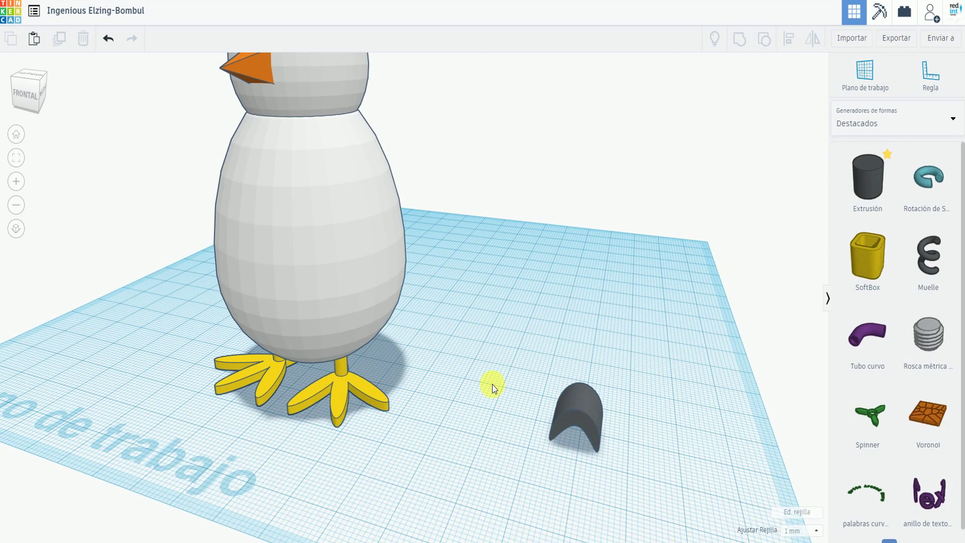
left_click_drag(312, 343, 291, 21)
scroll(364, 262, "down", 5)
right_click_drag(384, 269, 445, 237)
left_click_drag(444, 237, 422, 125)
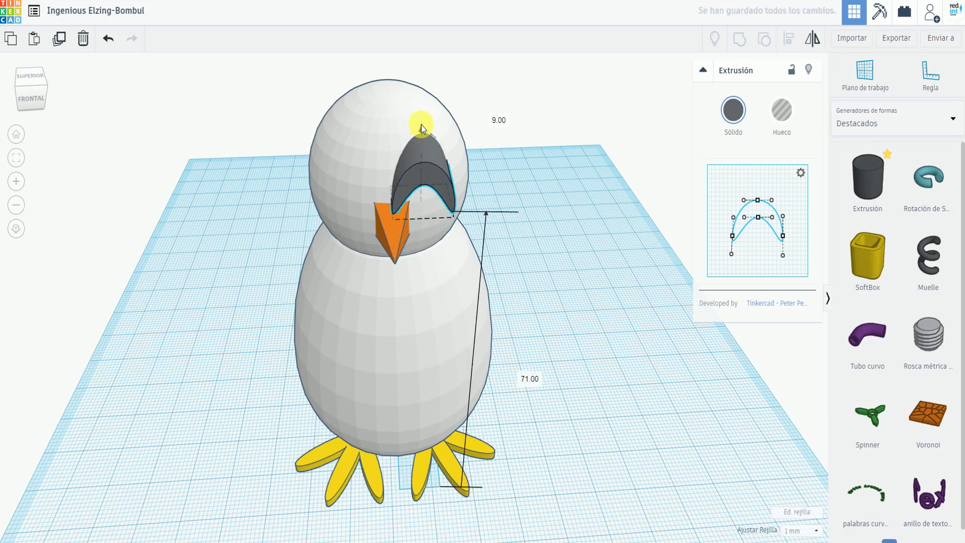
Shrink the arch's base from its corner nearest the beak to form a smaller eye on the face.
left_click(454, 209)
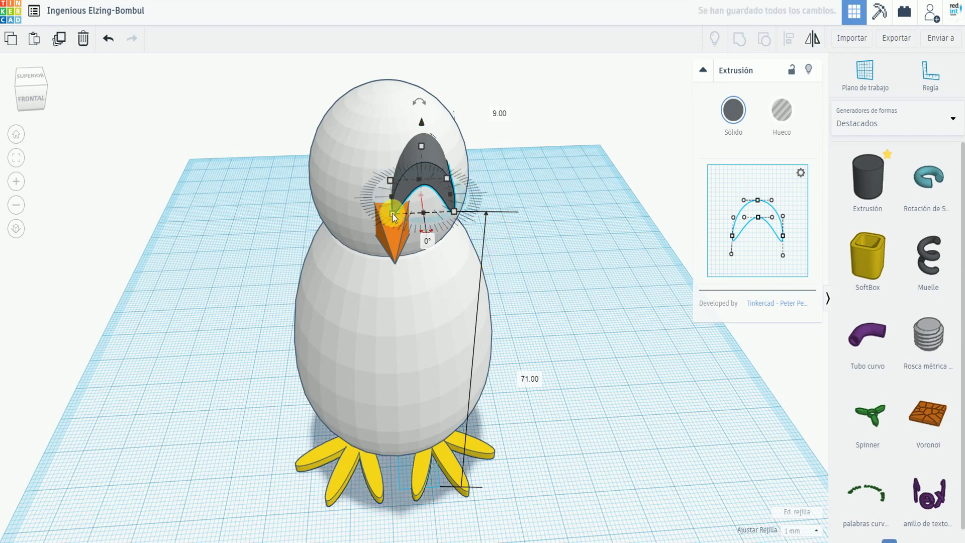
left_click_drag(393, 213, 411, 200)
left_click(503, 216)
left_click(511, 212)
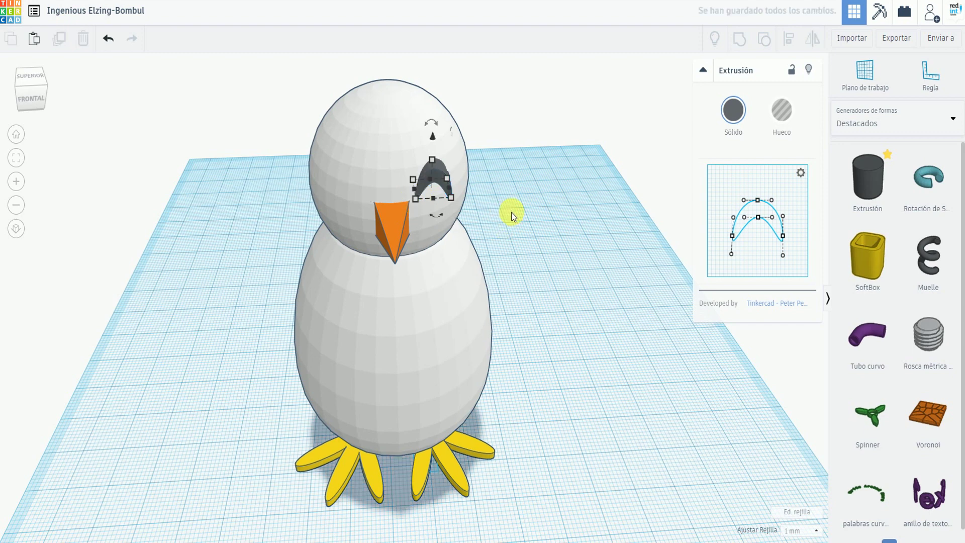
Duplicate the arched eye and shift the copy across to the other side of the beak.
left_click(439, 178)
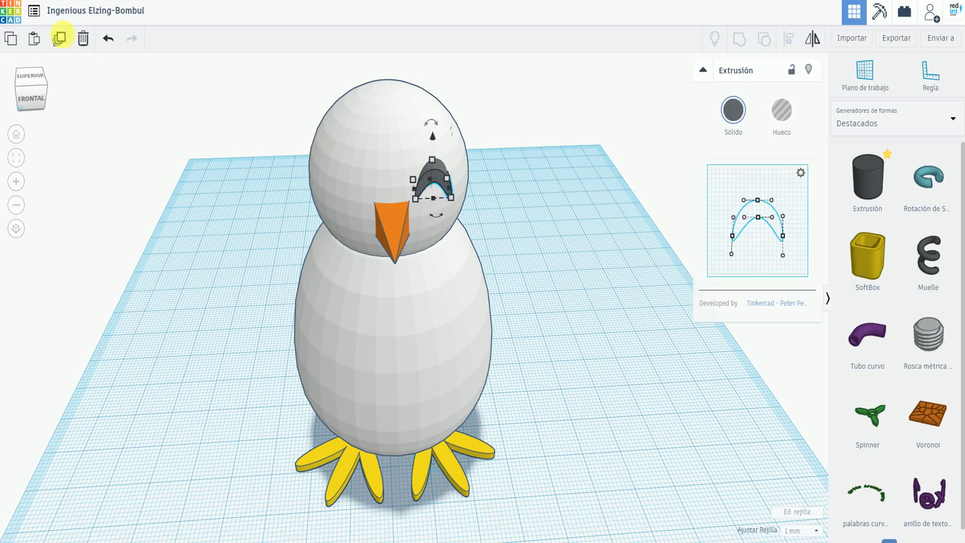
left_click(59, 38)
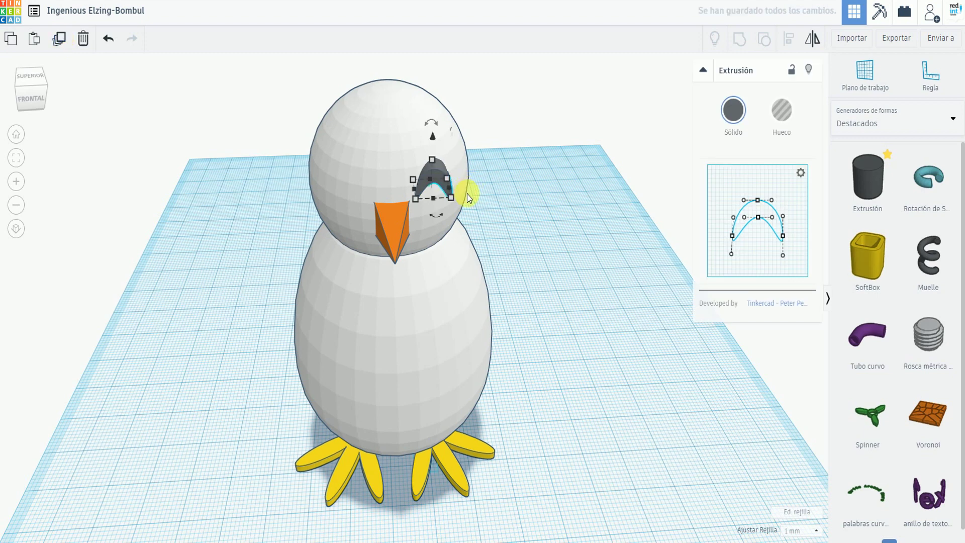
key("shift+Left")
key("shift+Left")
key("shift+Left")
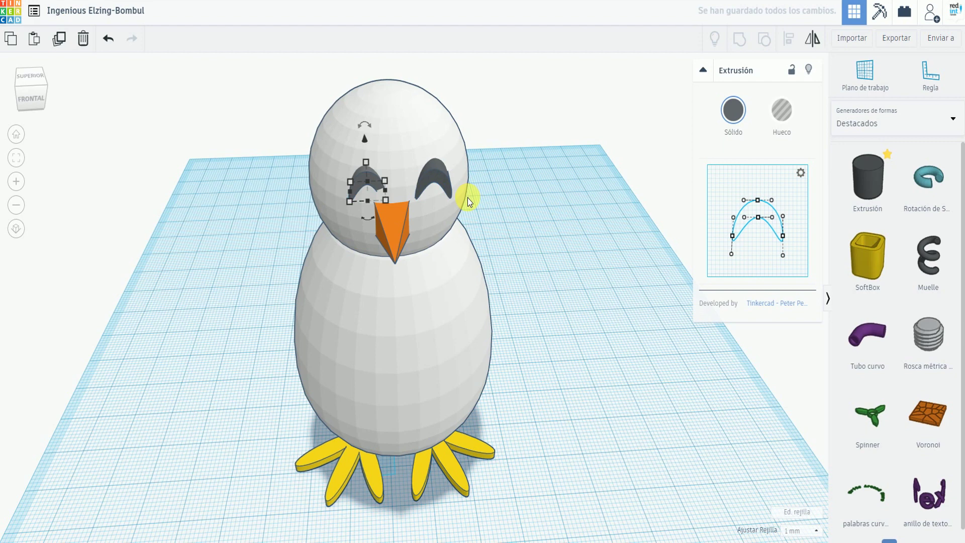
Shift the copied eye farther outward so it mirrors the other eye across the beak.
key("Left")
key("Left")
key("Left")
key("Left")
key("Left")
key("Left")
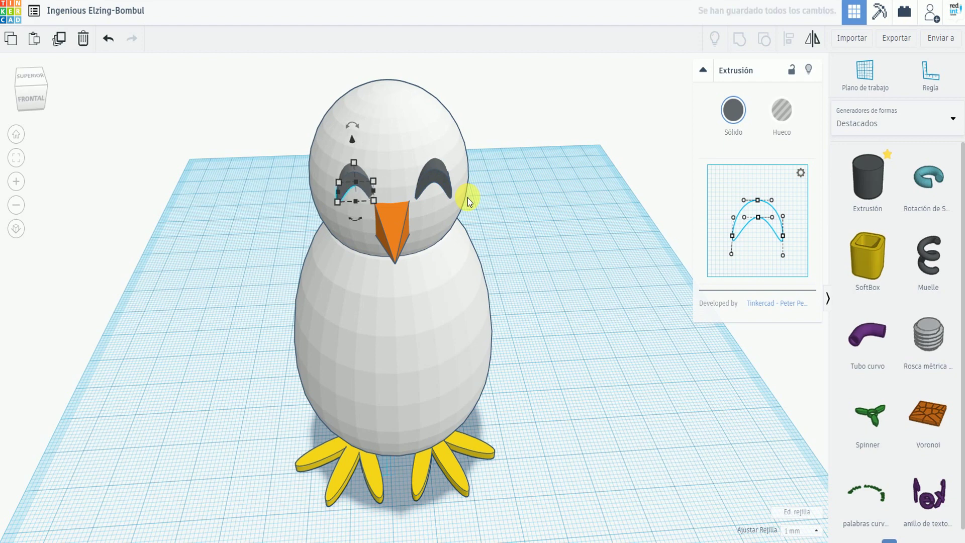
left_click(549, 282)
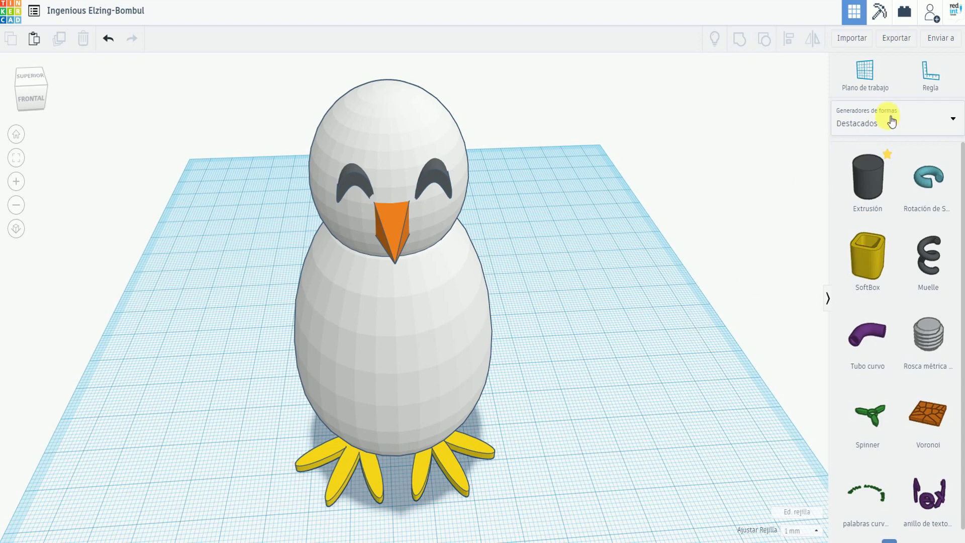
Place a heart (Corazón) from the basic shapes on the workplane beside the bird.
left_click(954, 119)
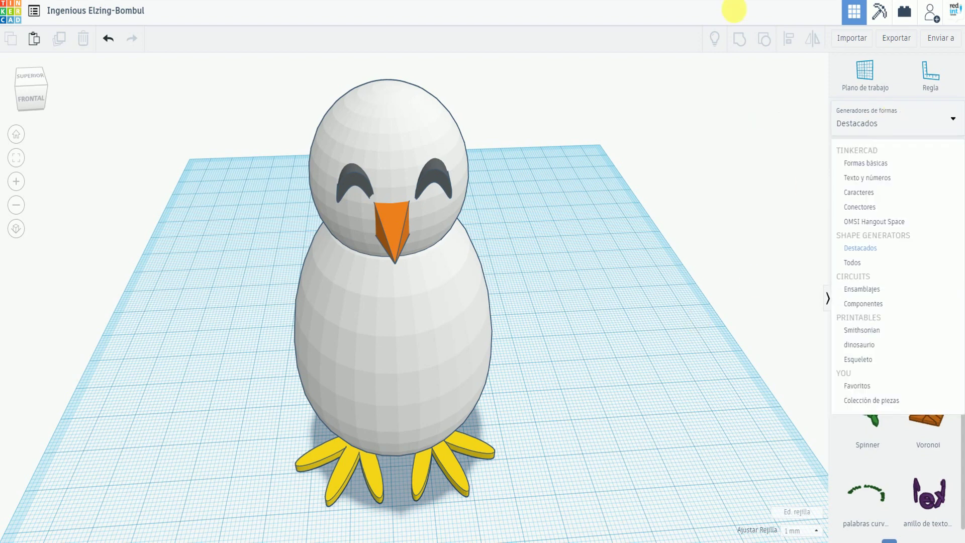
left_click(906, 164)
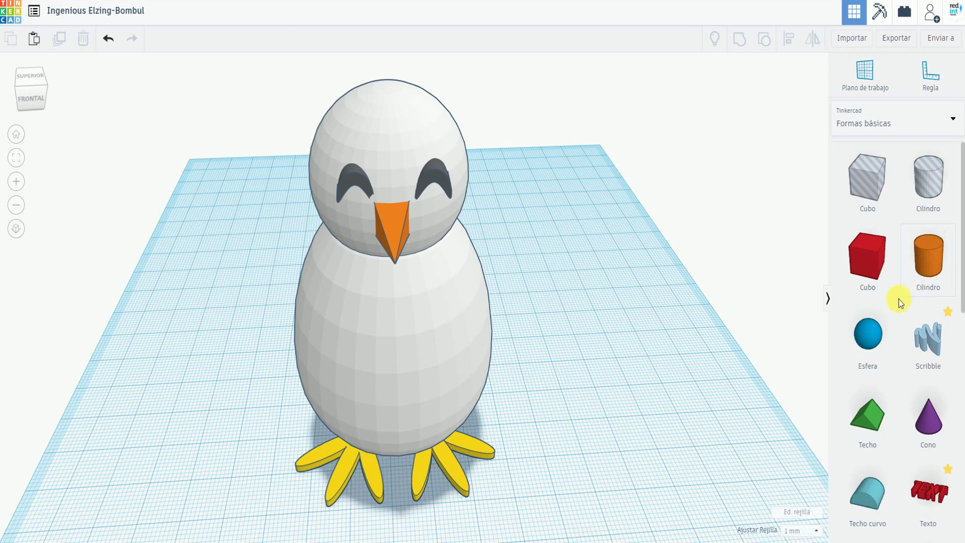
scroll(900, 300, "down", 3)
scroll(897, 318, "down", 5)
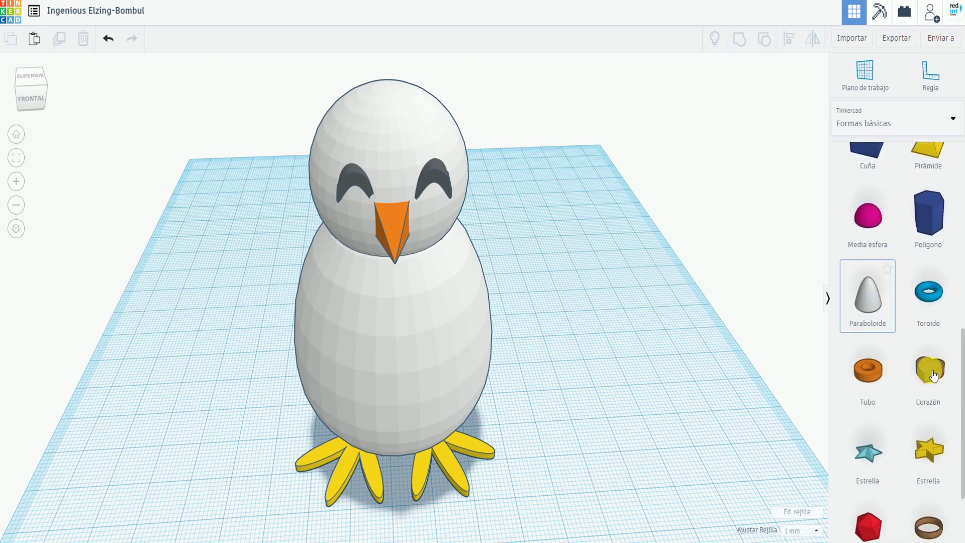
left_click_drag(928, 357, 633, 421)
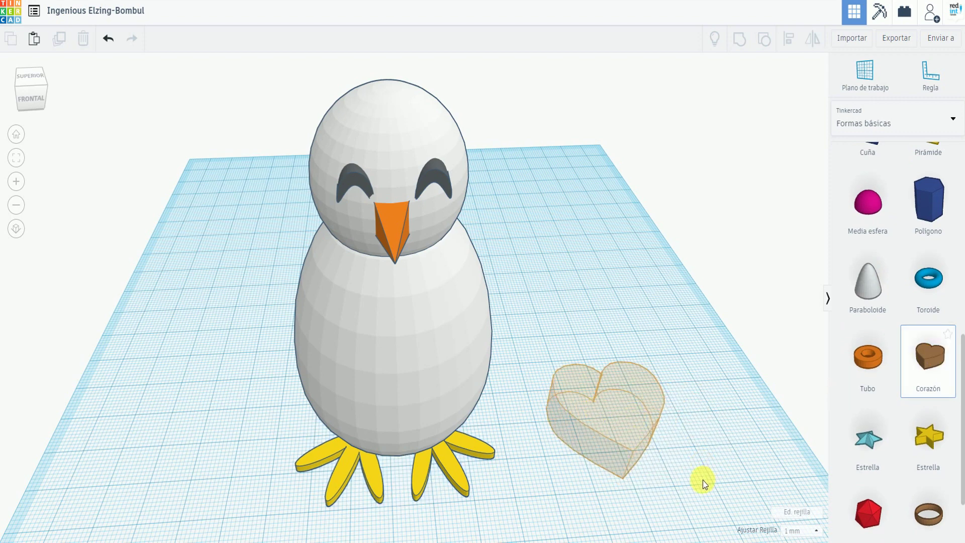
left_click_drag(702, 481, 704, 479)
right_click_drag(695, 481, 708, 467)
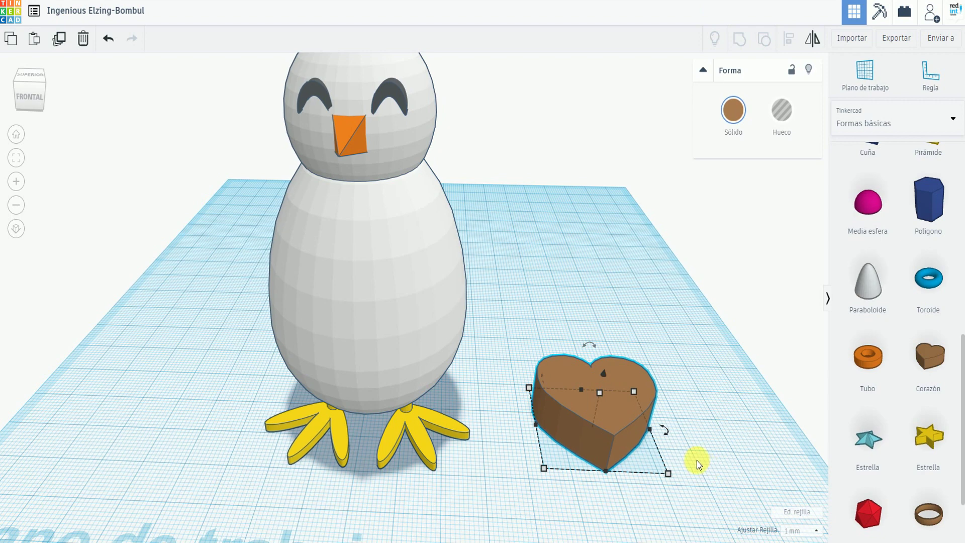
Make a copy of the brown heart and colour the copy red.
left_click(19, 40)
left_click(36, 42)
left_click(598, 360)
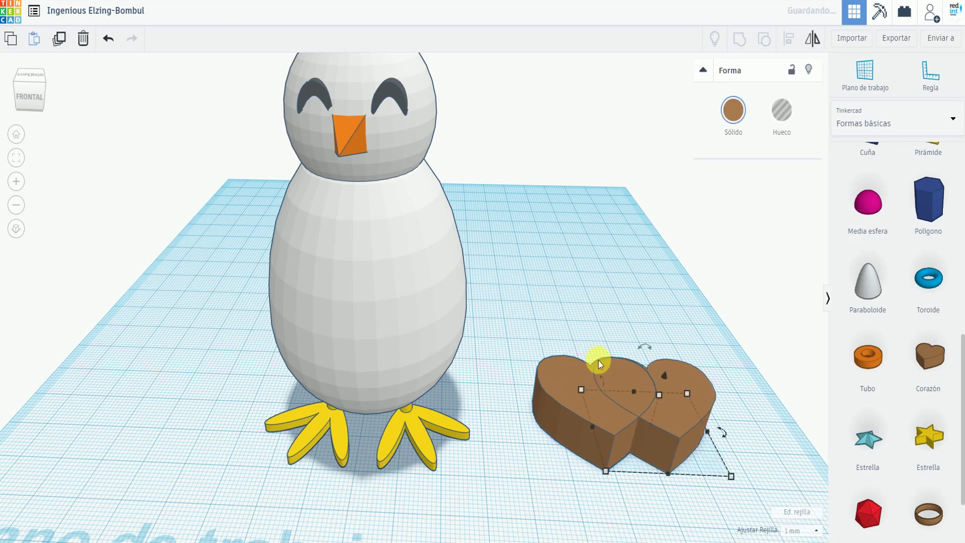
left_click(732, 111)
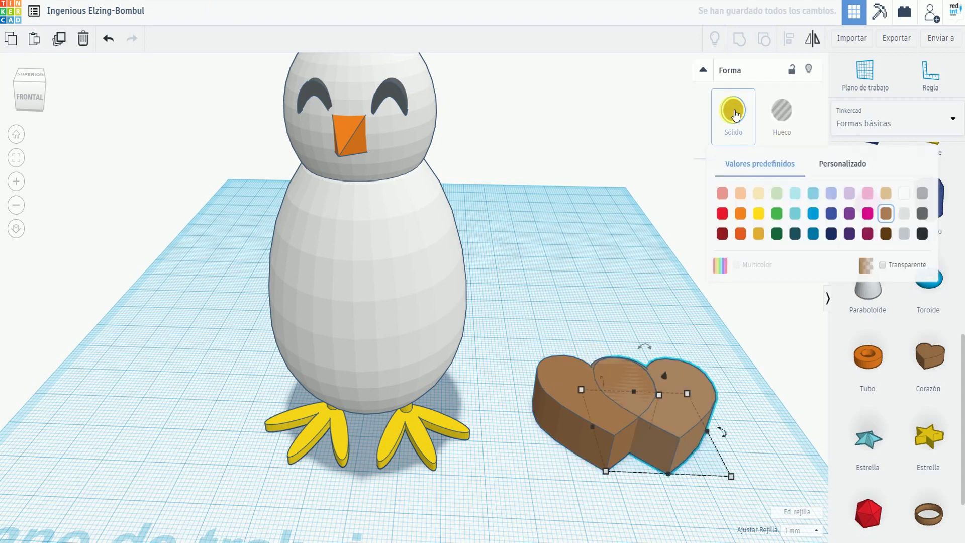
left_click(724, 212)
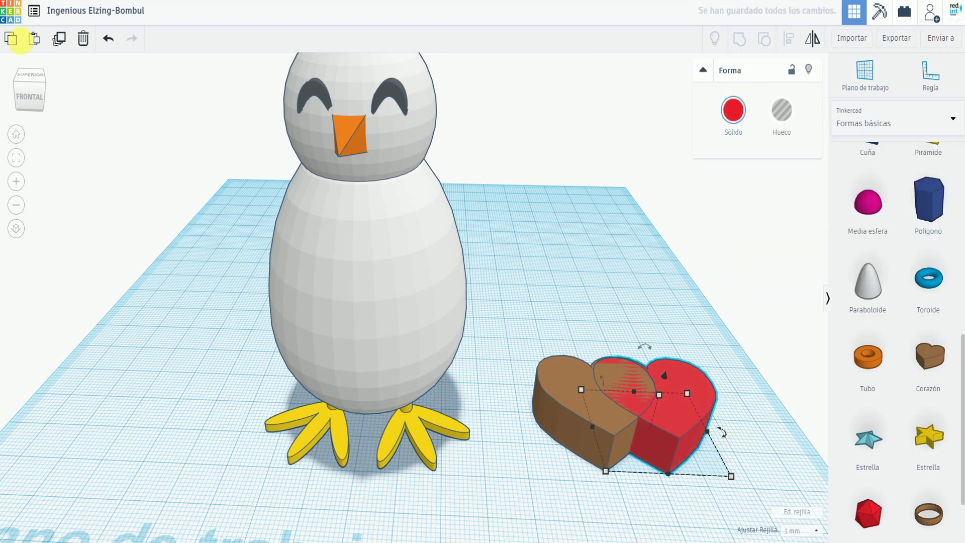
Rotate the red heart 45° clockwise as seen from above.
left_click(31, 79)
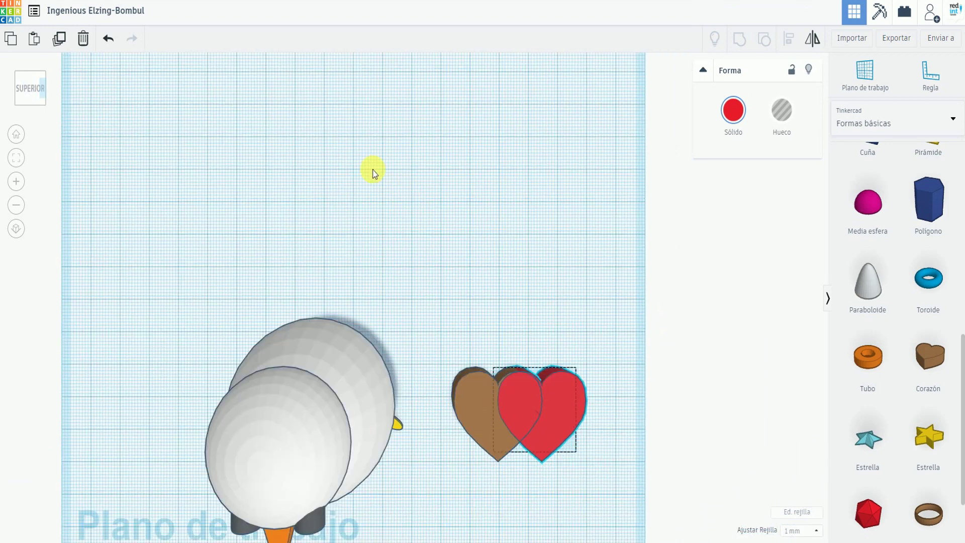
scroll(606, 405, "up", 3)
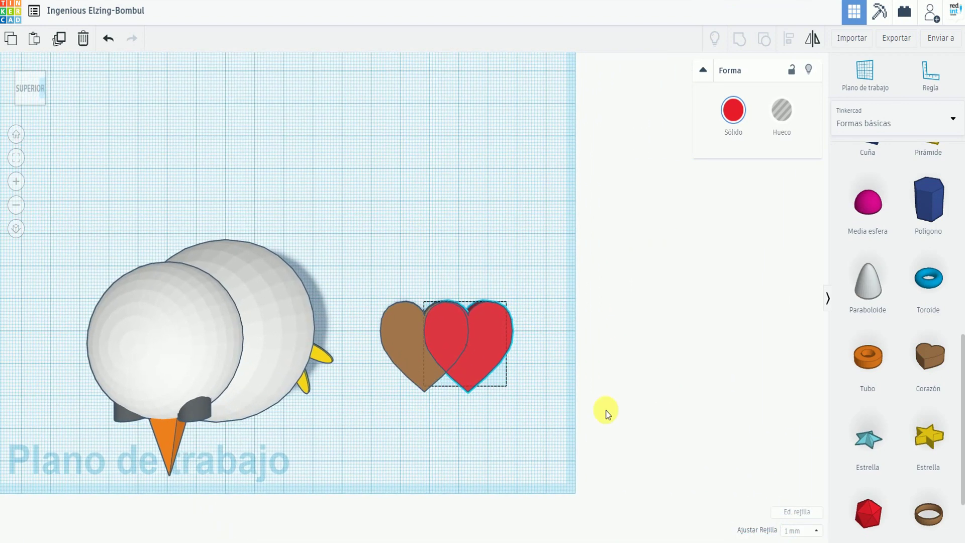
scroll(606, 394, "up", 2)
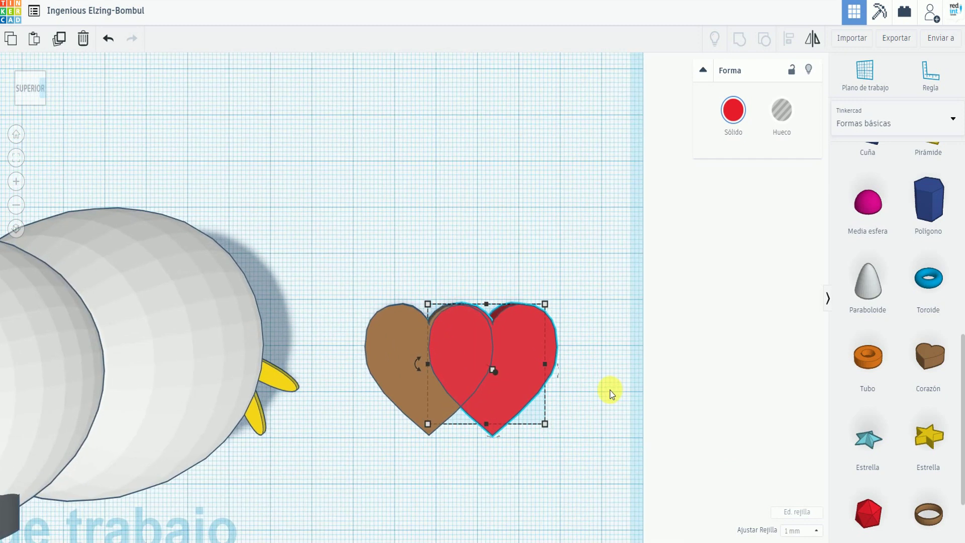
left_click_drag(418, 369, 417, 366)
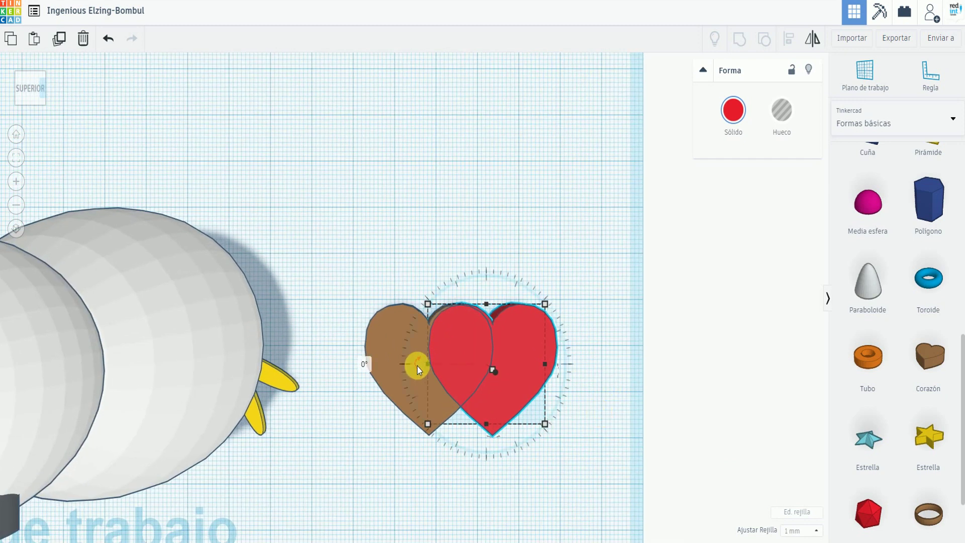
left_click_drag(421, 316, 427, 298)
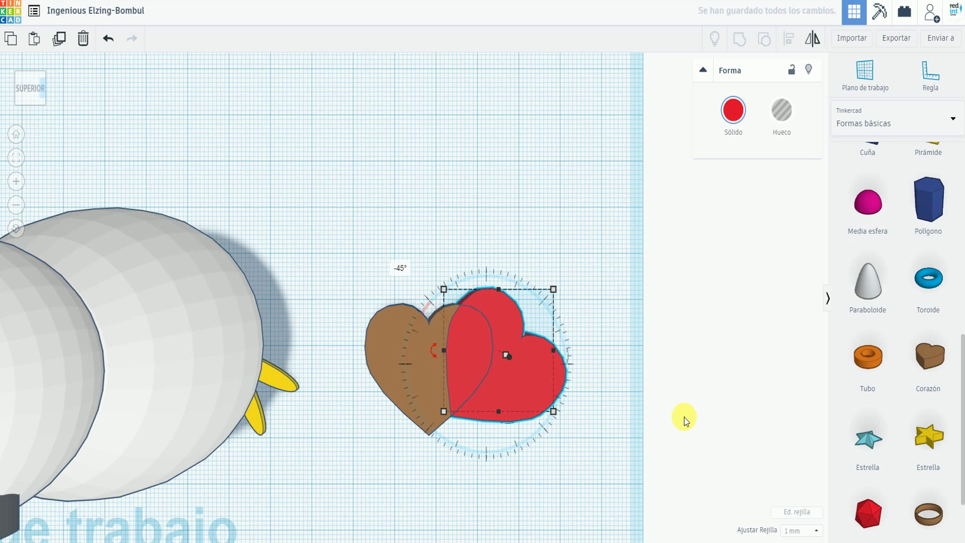
Move the red heart so its lower tip meets the tip of the brown heart.
key("Down")
key("Down")
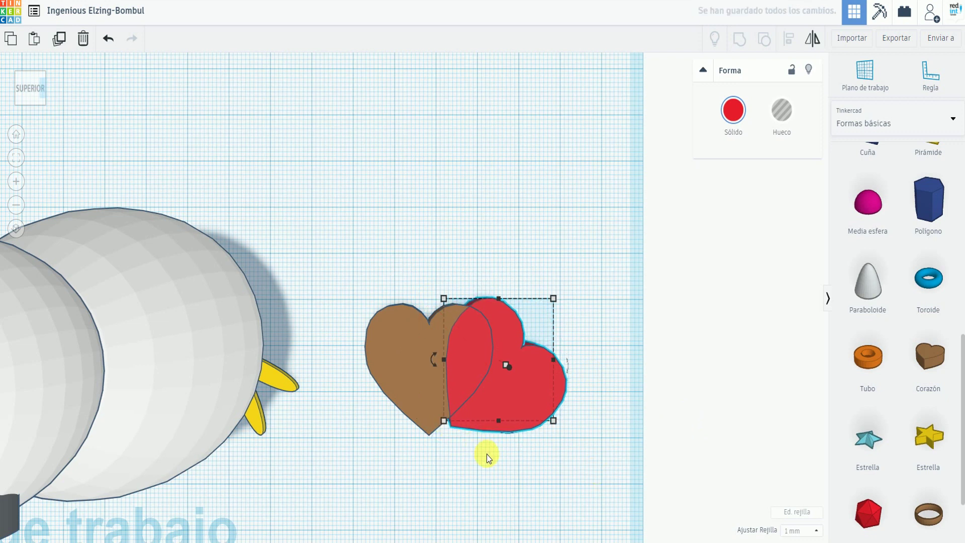
key("Down")
key("Left")
key("Left")
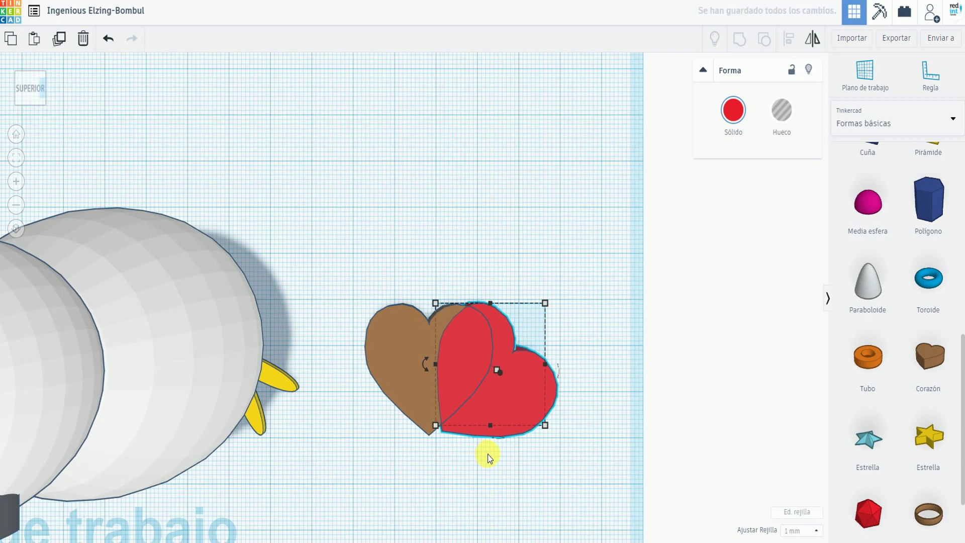
key("Left")
key("Left")
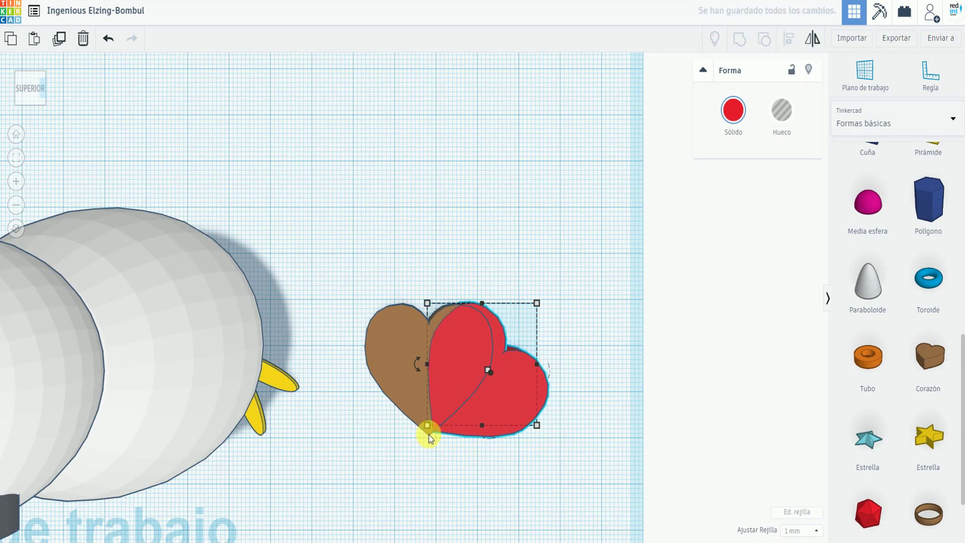
key("Left")
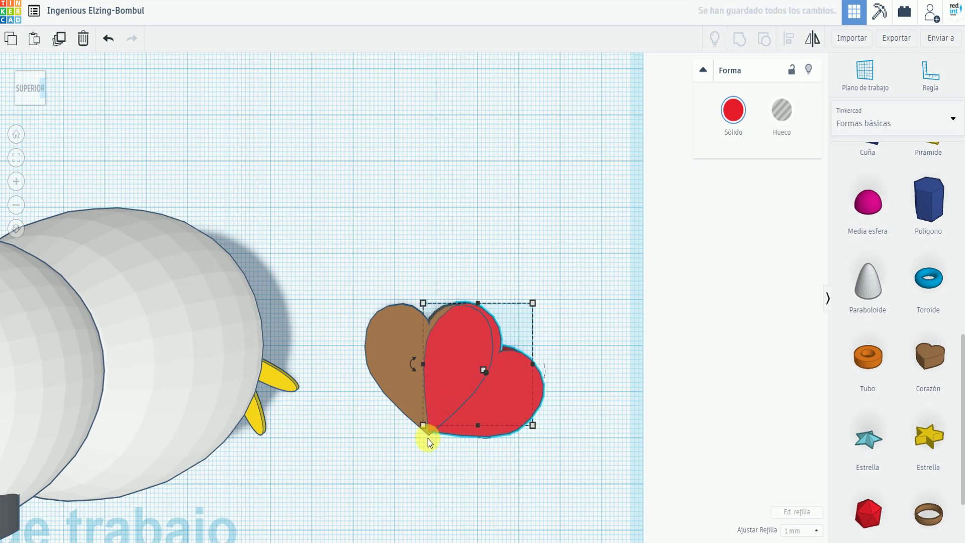
key("Down")
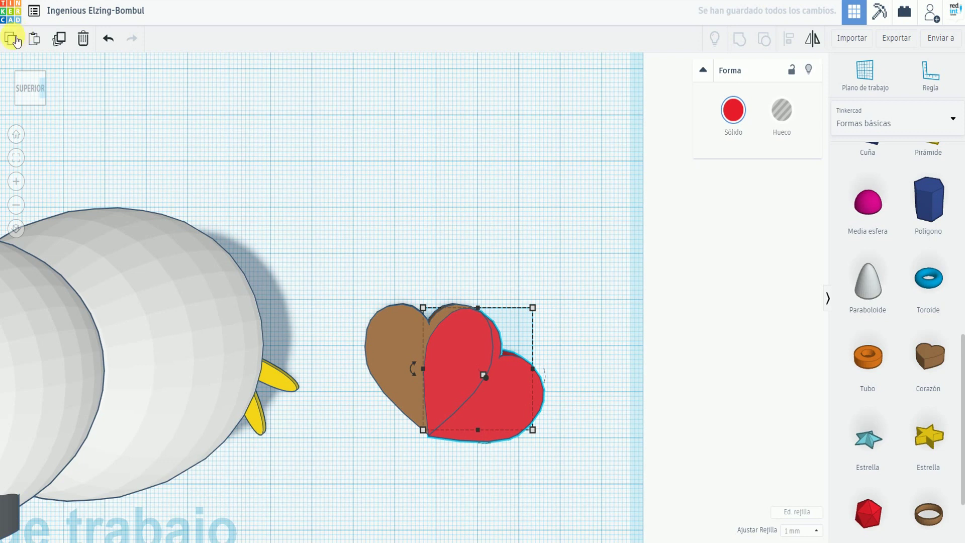
Make a copy of the red heart and colour the copy dark green.
left_click(34, 38)
left_click(35, 39)
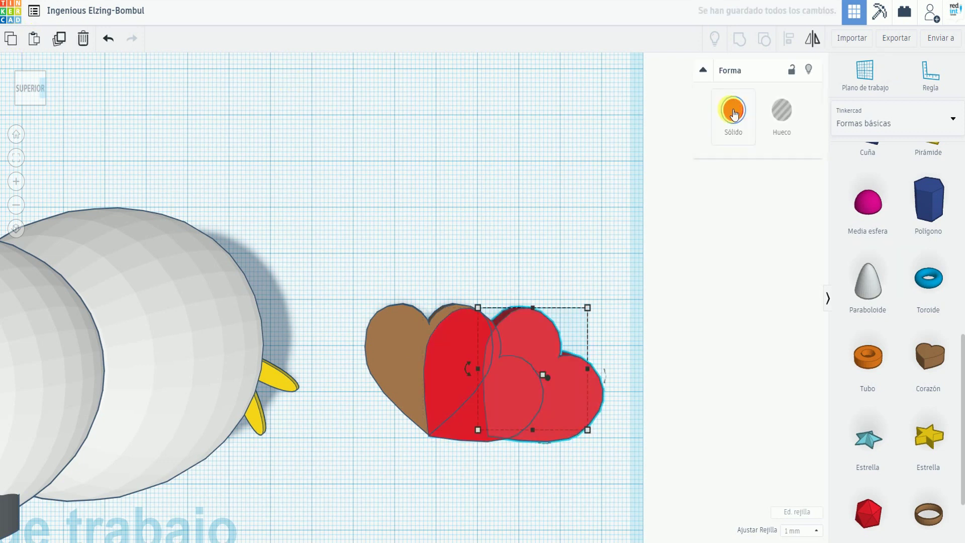
left_click(733, 113)
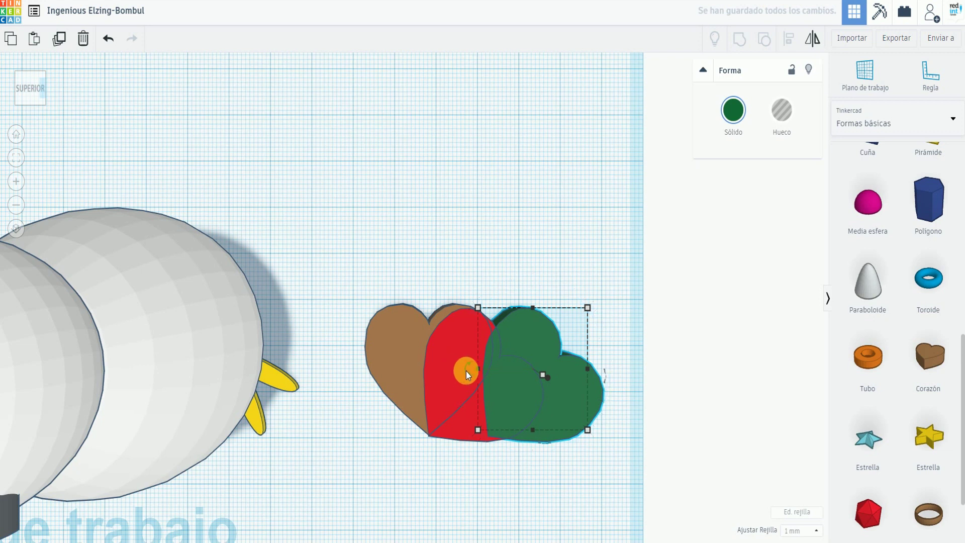
Rotate the green heart another 45° clockwise and move its tip onto the shared tip of the brown and red hearts.
left_click_drag(469, 317, 473, 306)
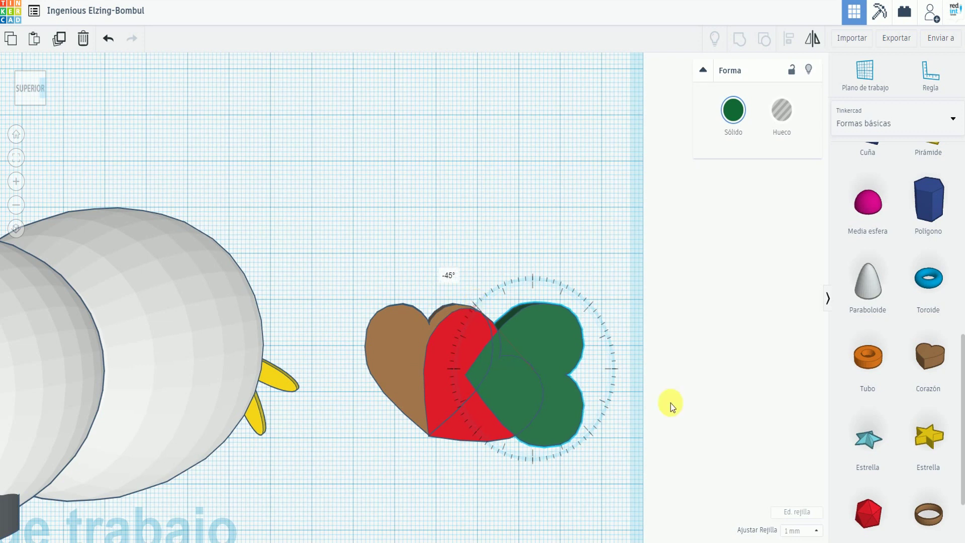
key("Down")
key("Down")
key("Down")
key("Down")
key("Down")
key("Down")
key("Down")
key("Down")
key("Down")
key("Down")
key("Down")
key("Down")
key("Down")
key("Down")
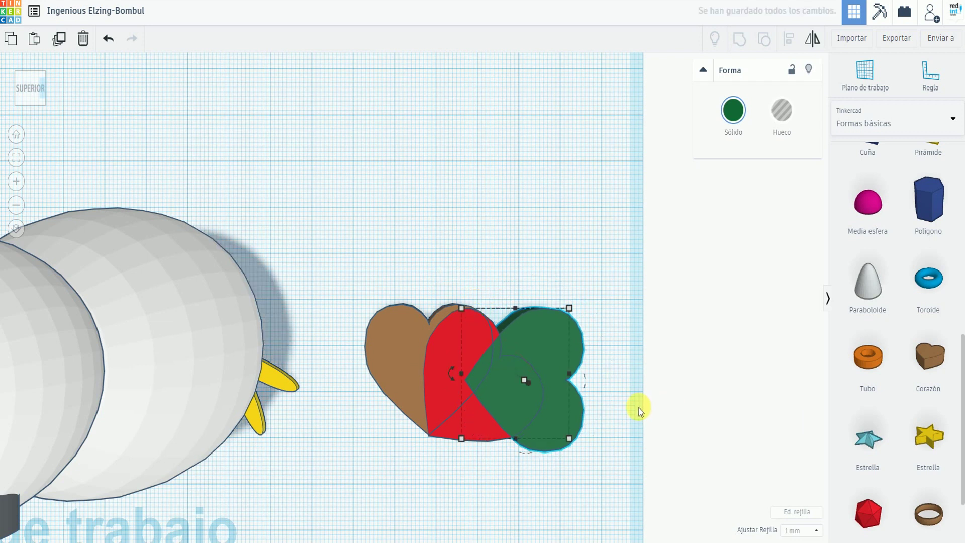
key("Down")
key("Left")
key("Left")
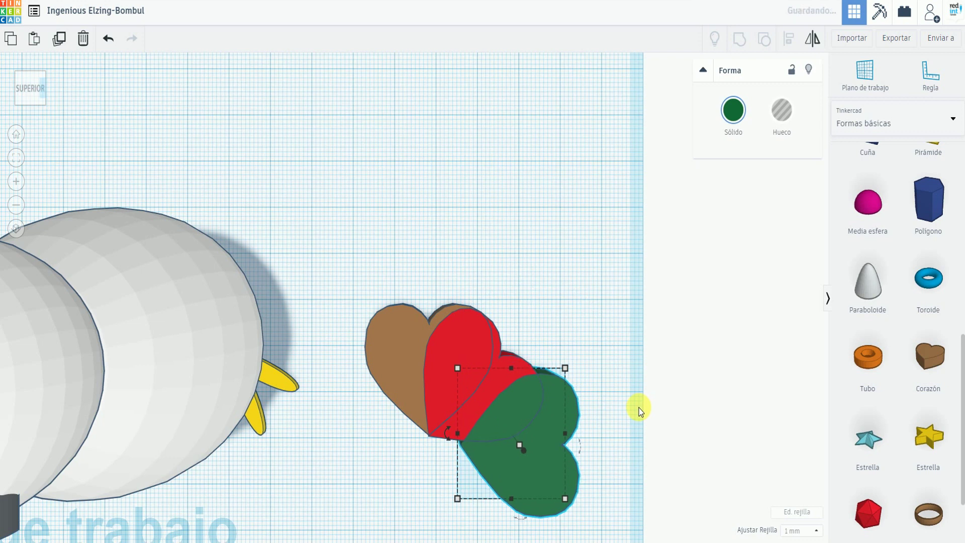
key("Left")
key("Left")
key("Left")
key("Left")
key("Left")
key("Left")
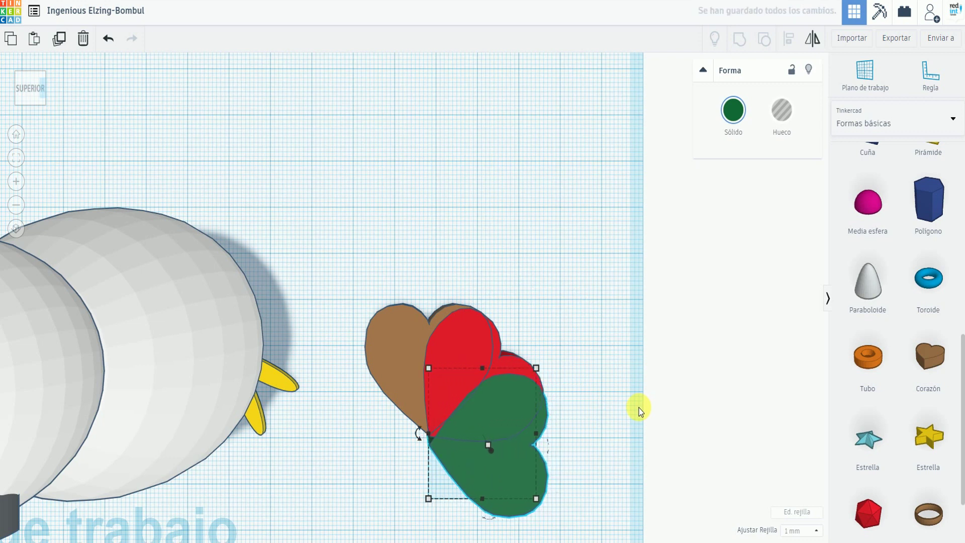
key("Up")
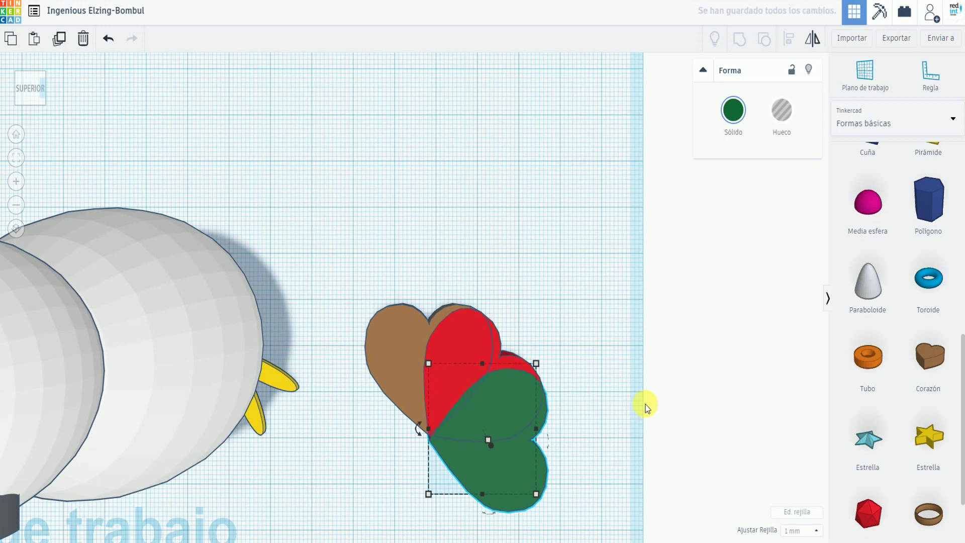
key("Up")
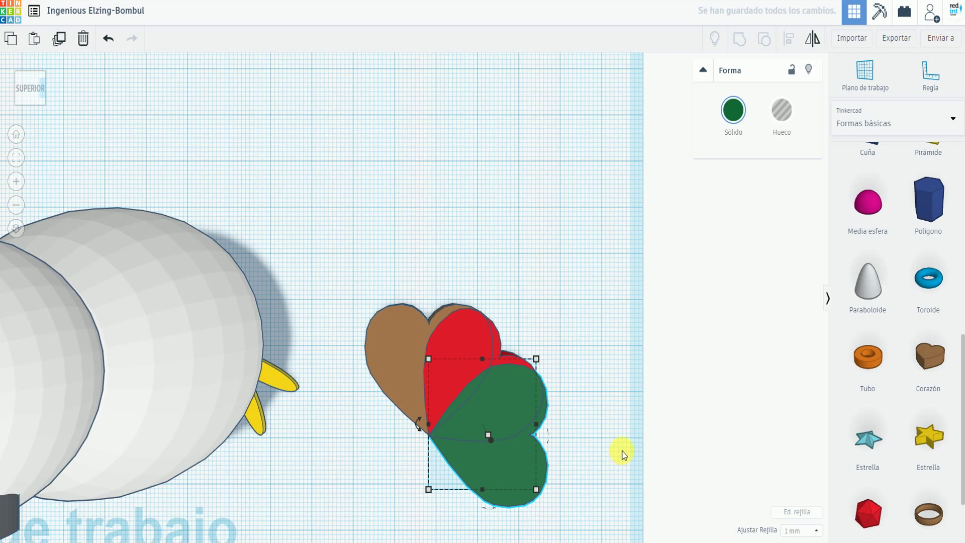
Copy the fan of three hearts and place the copy on the workplane 45 mm behind the original.
left_click(623, 437)
right_click_drag(623, 437, 623, 429)
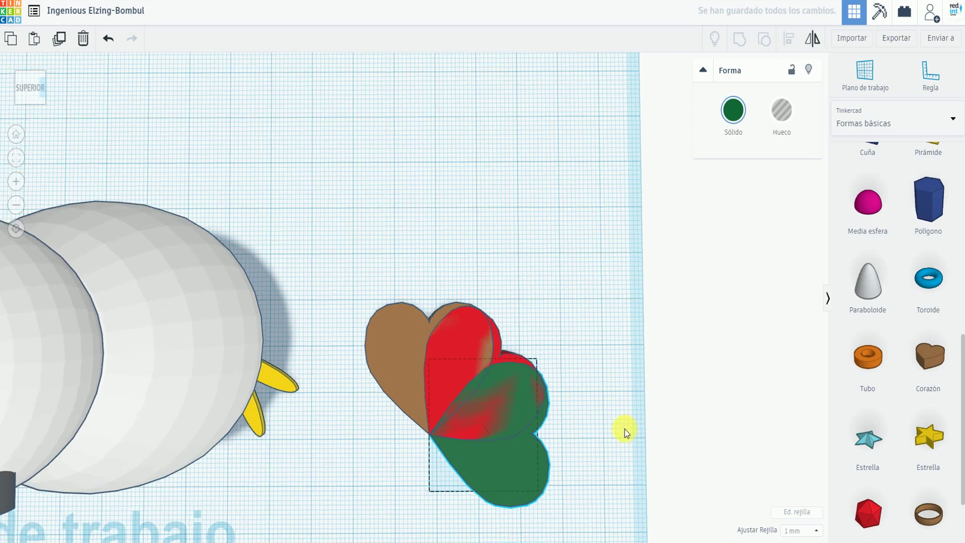
left_click_drag(553, 492, 568, 506)
left_click_drag(559, 448, 517, 445)
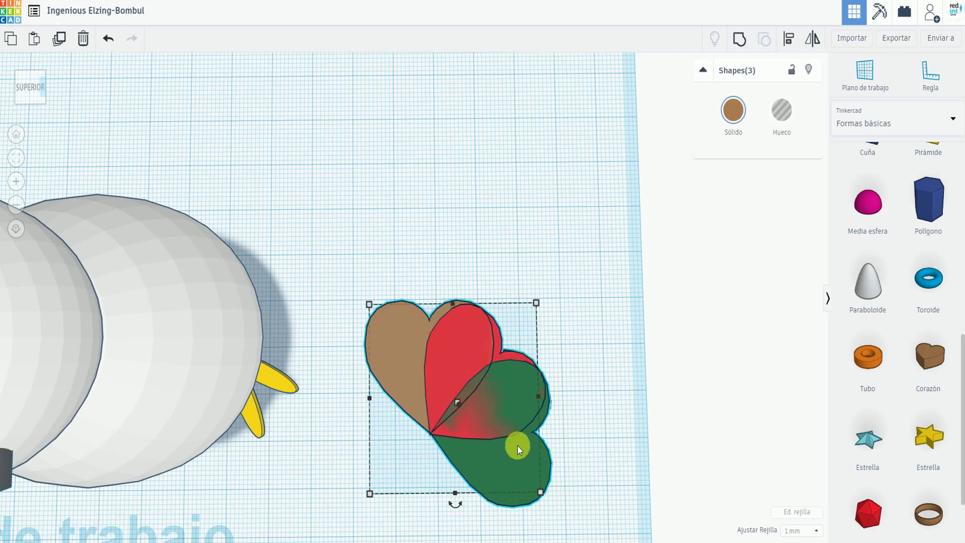
left_click(34, 39)
left_click_drag(527, 352, 496, 129)
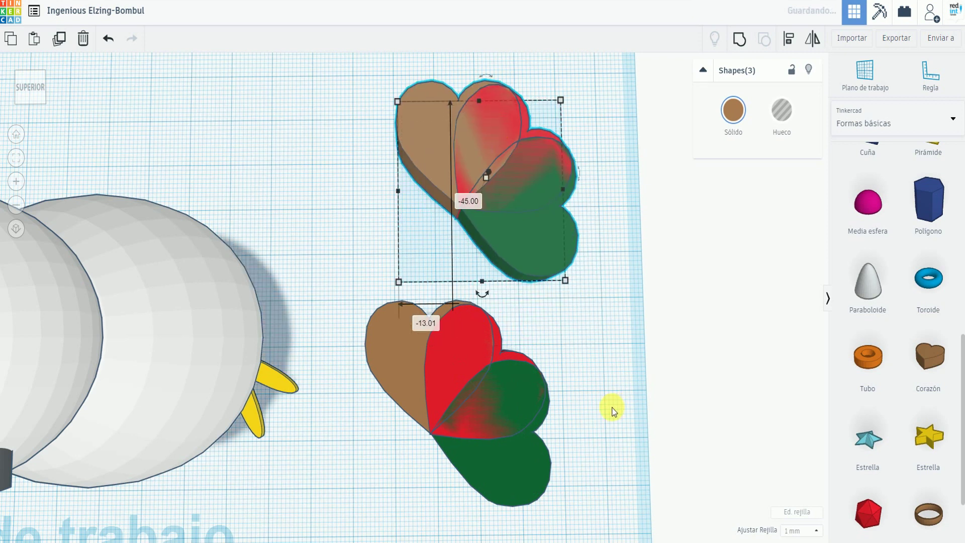
left_click(619, 445)
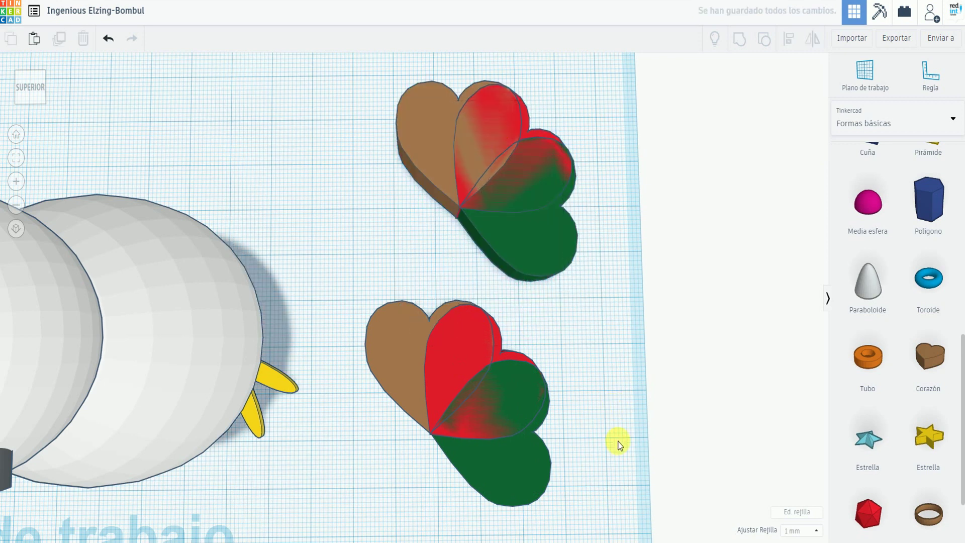
Make a copy of the green heart in the original fan and colour the copy yellow.
left_click(547, 484)
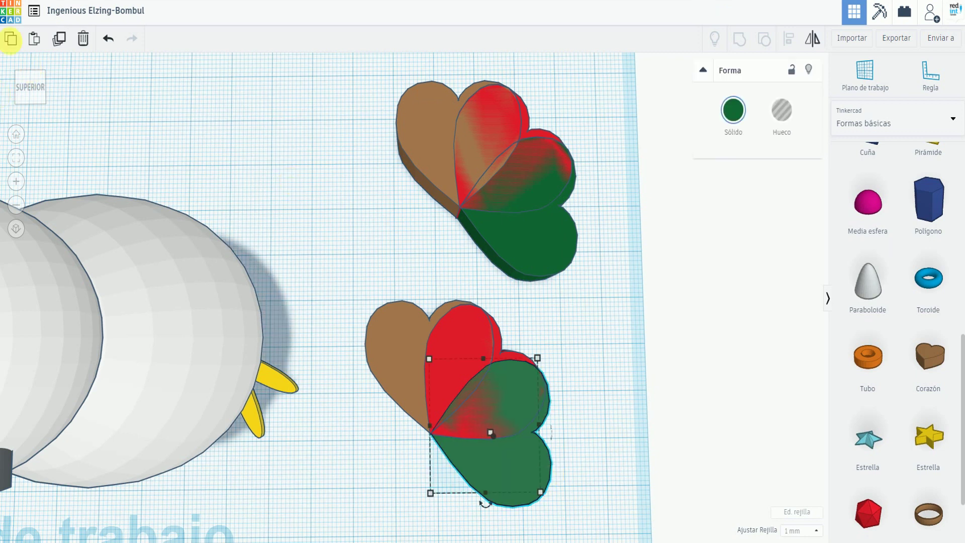
left_click(34, 40)
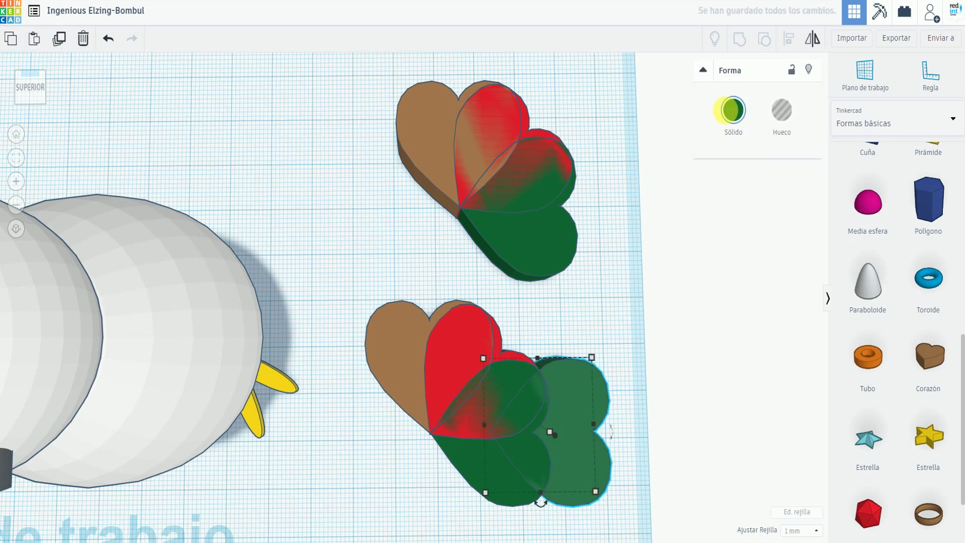
left_click(729, 110)
left_click(757, 219)
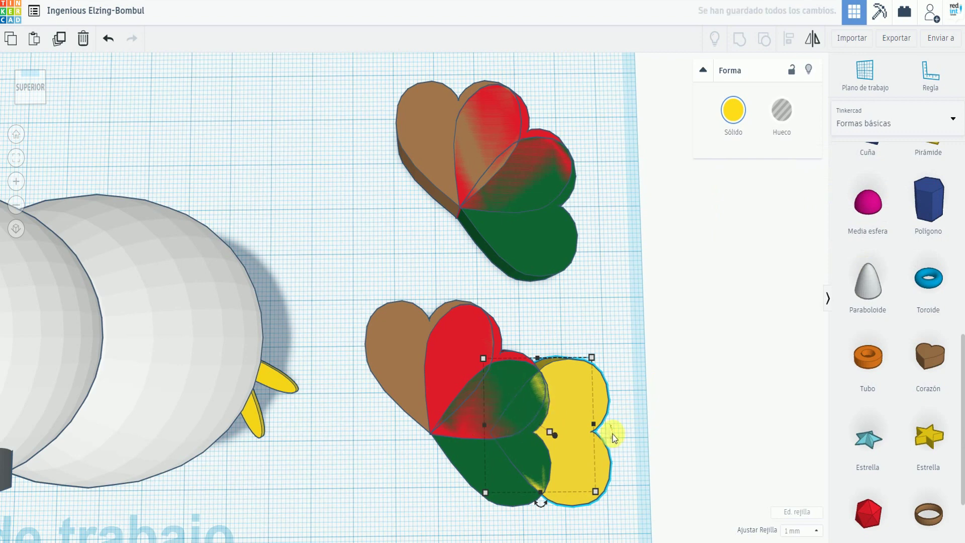
Rotate the yellow heart 45° clockwise on the workplane.
right_click_drag(615, 469, 603, 413)
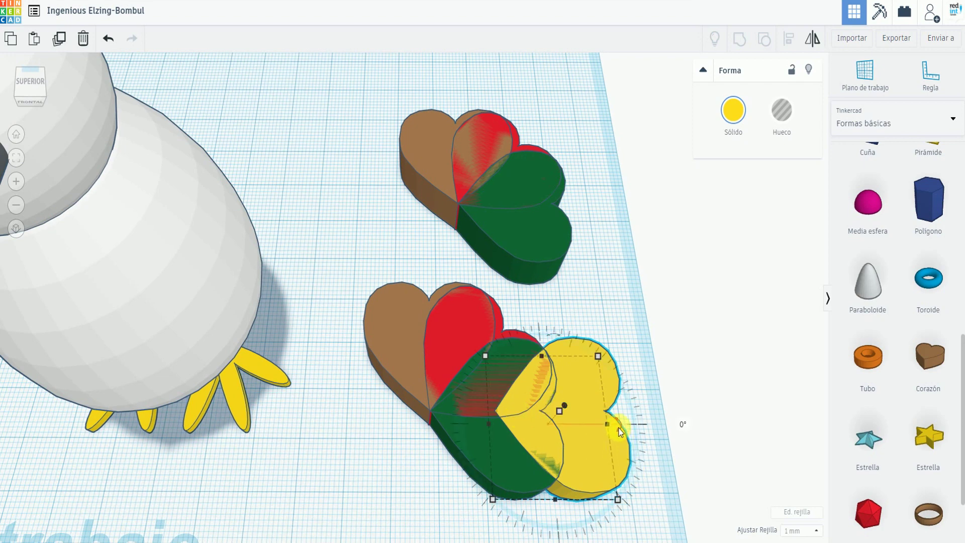
left_click_drag(612, 503, 663, 537)
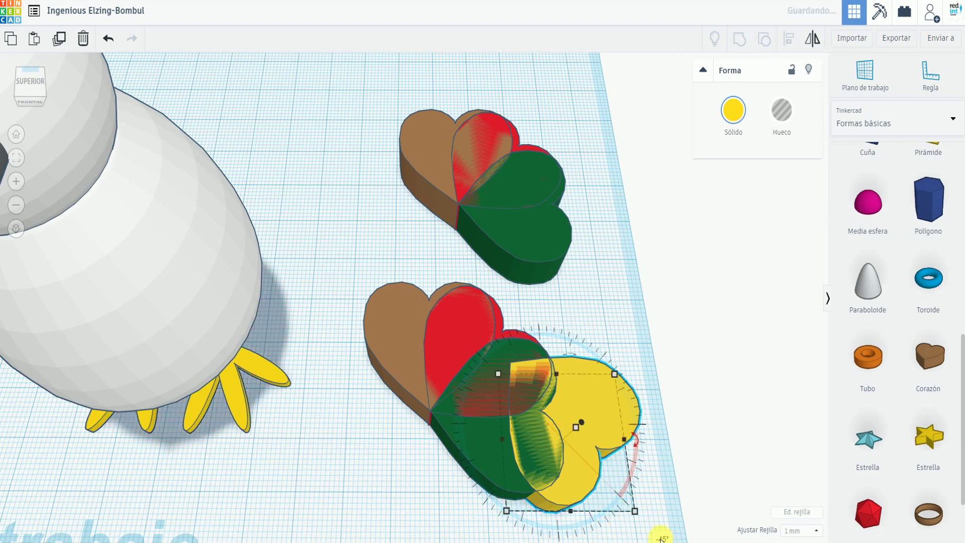
right_click_drag(671, 484, 671, 481)
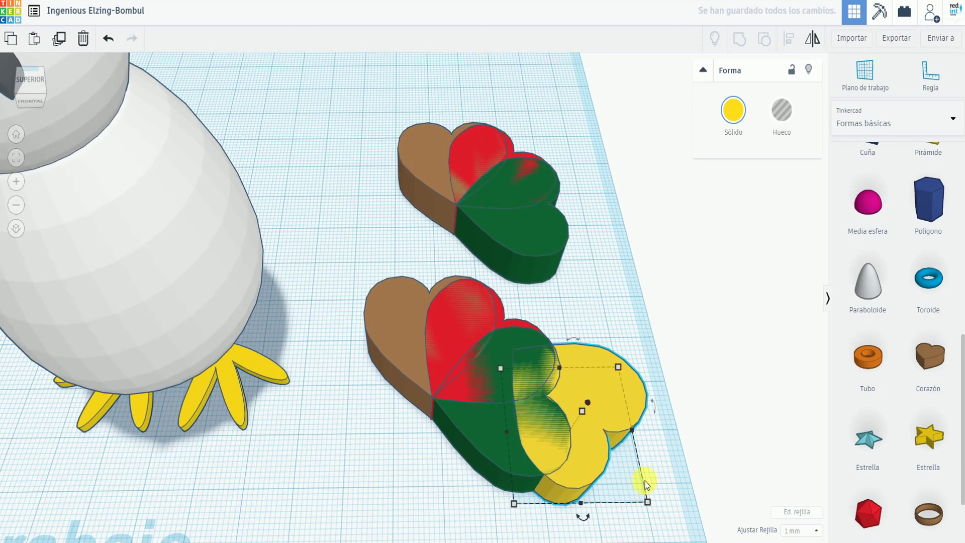
Move the tip of the yellow heart onto the shared tip of the front fan's hearts.
key("Down")
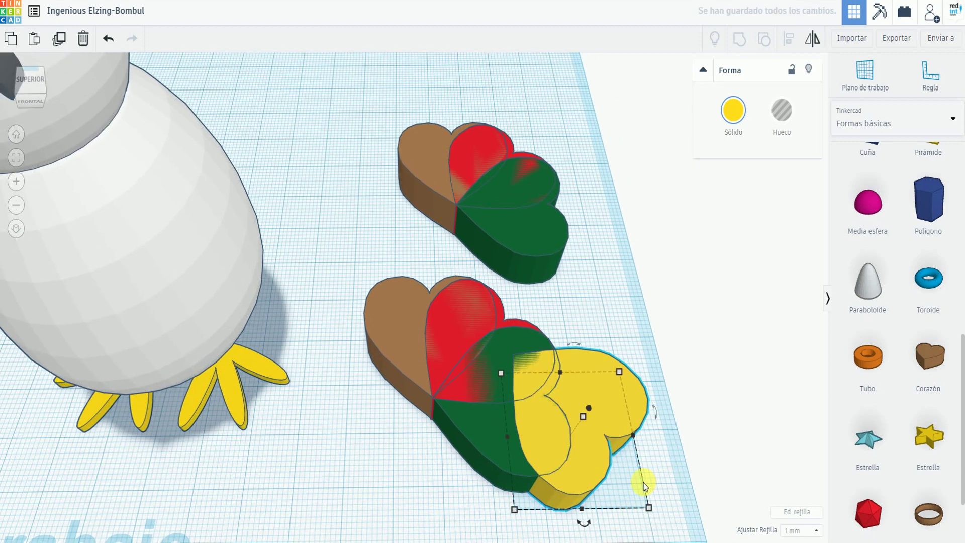
key("shift+Left")
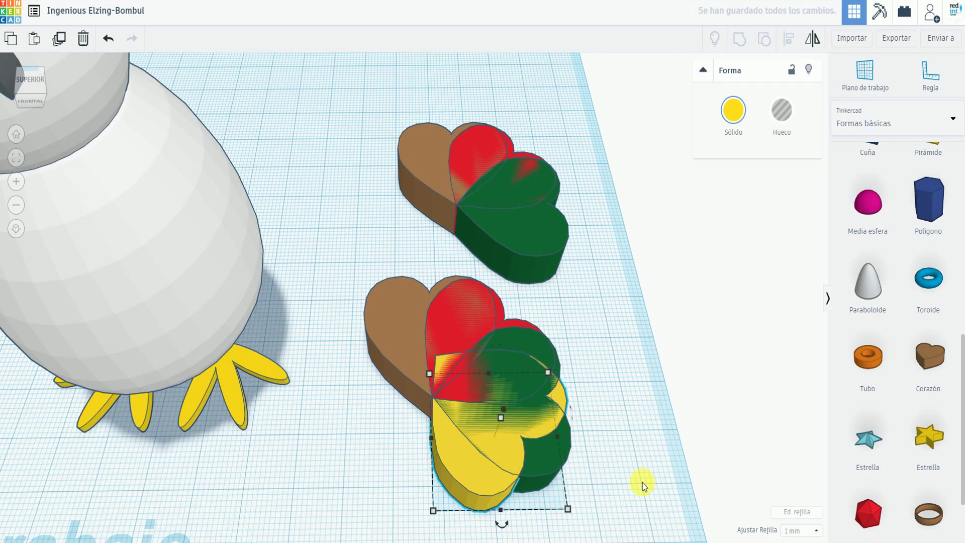
key("Down")
key("Down")
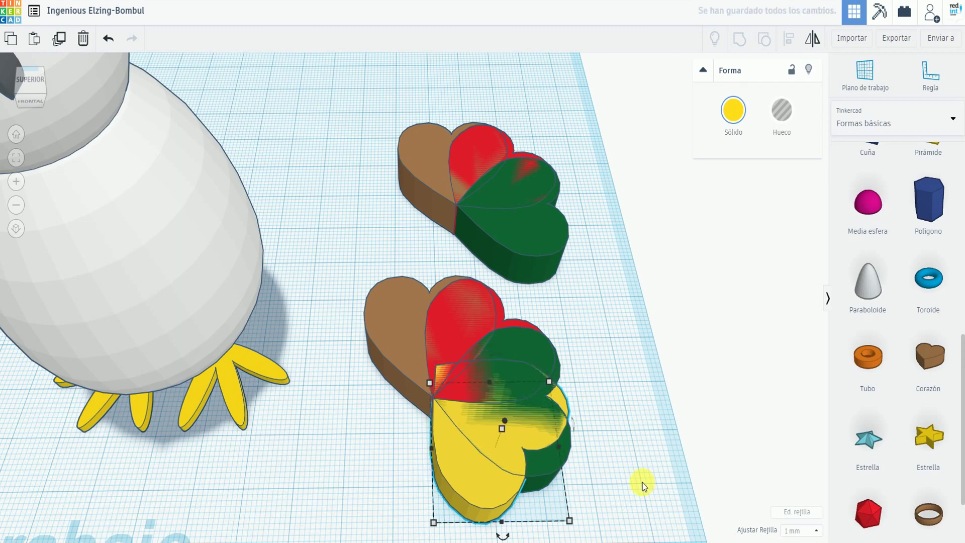
key("Down")
key("Down")
key("Down")
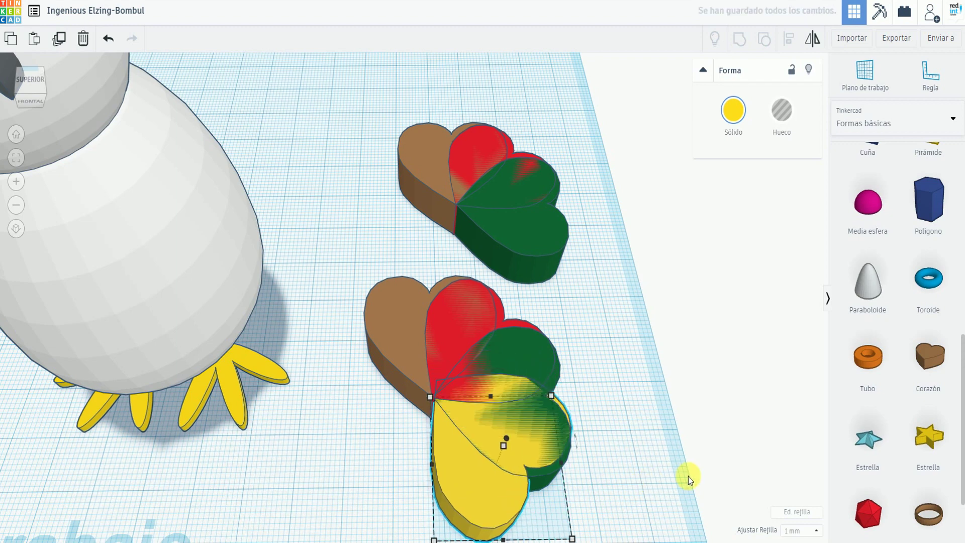
right_click_drag(668, 531, 669, 474)
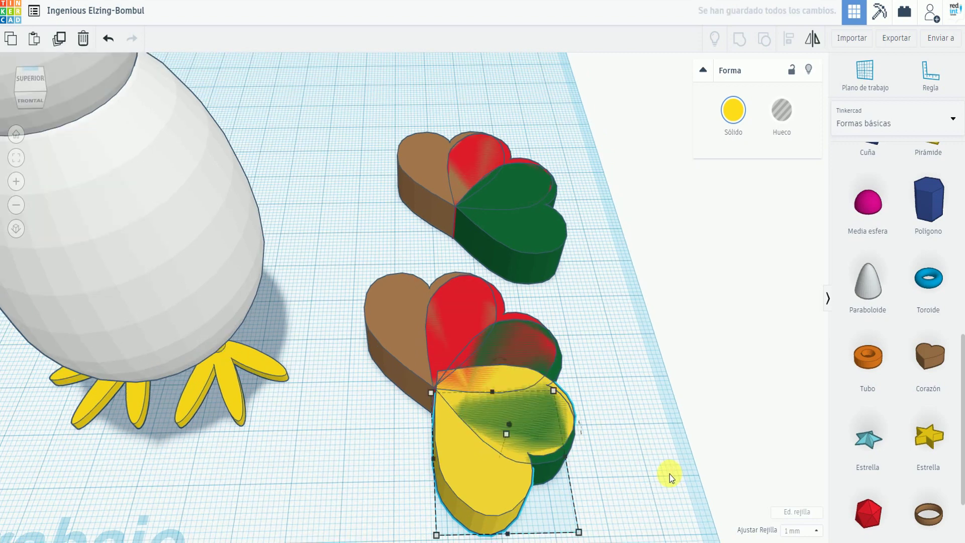
key("Down")
key("Down")
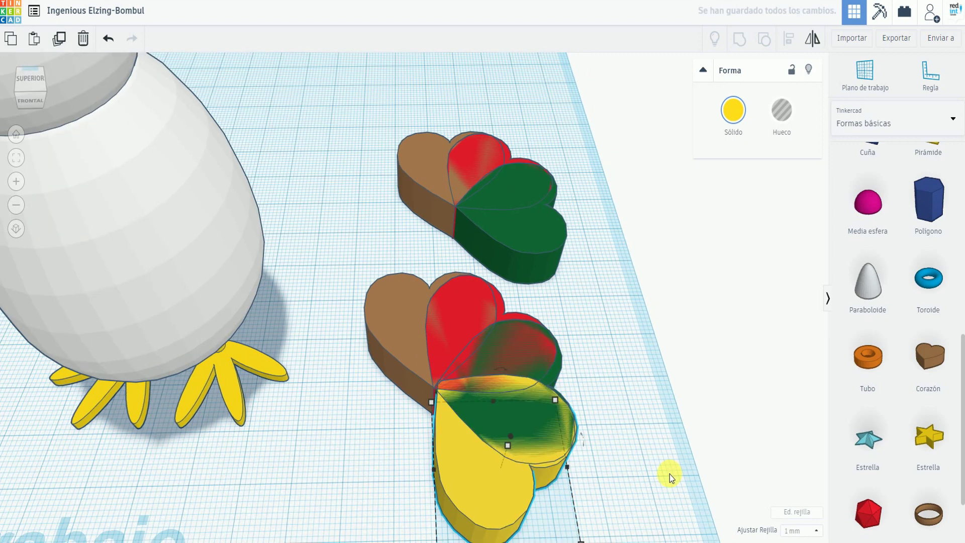
key("Down")
key("Down")
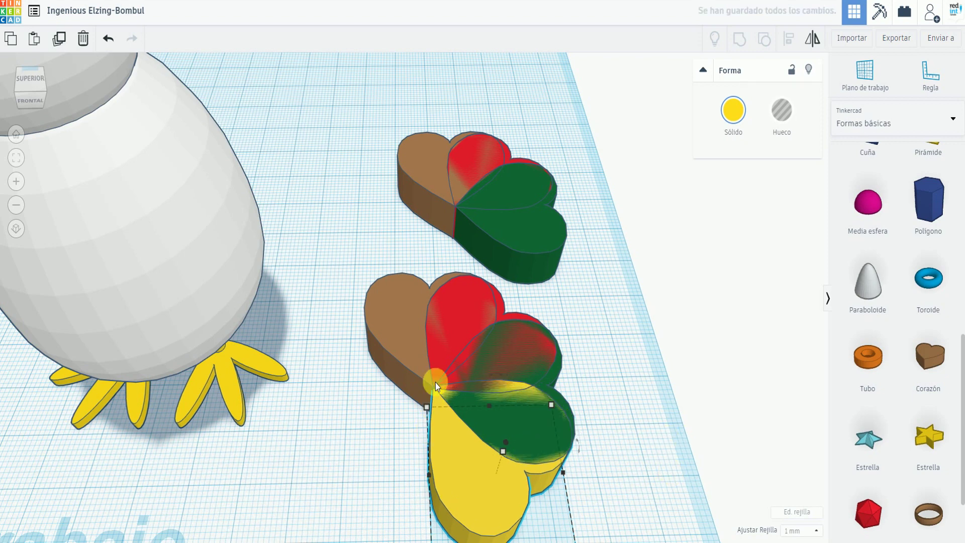
key("Escape")
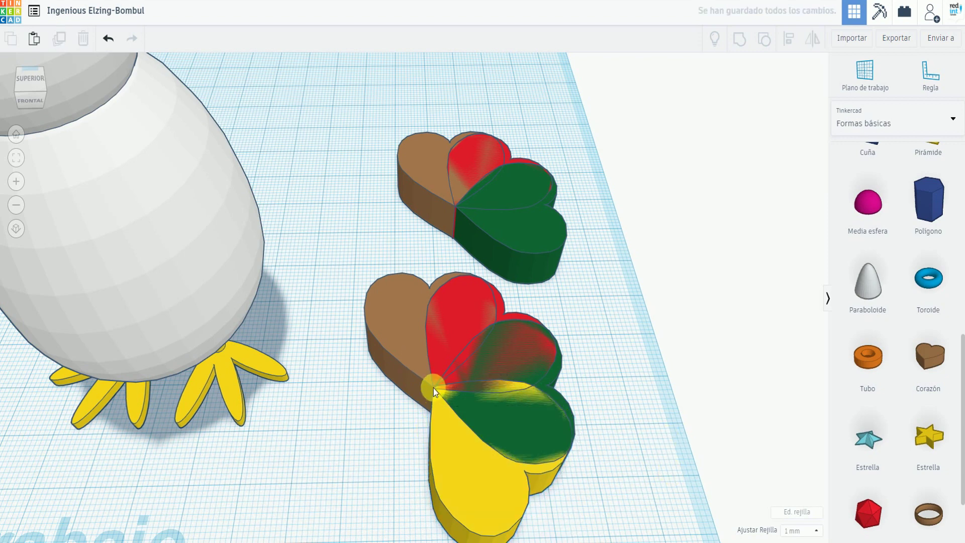
Group all four hearts of the front fan into one shape and colour it solid red.
left_click_drag(346, 299, 577, 504)
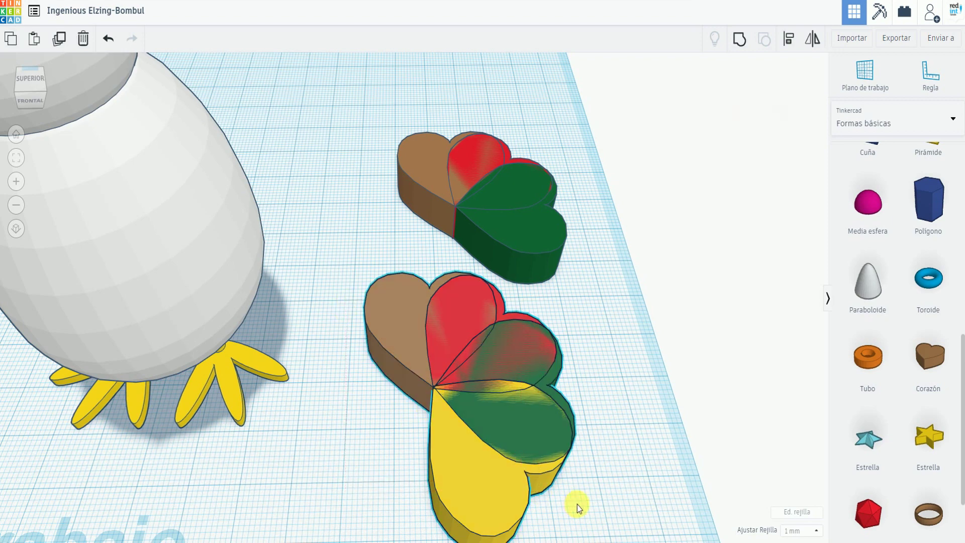
left_click(741, 40)
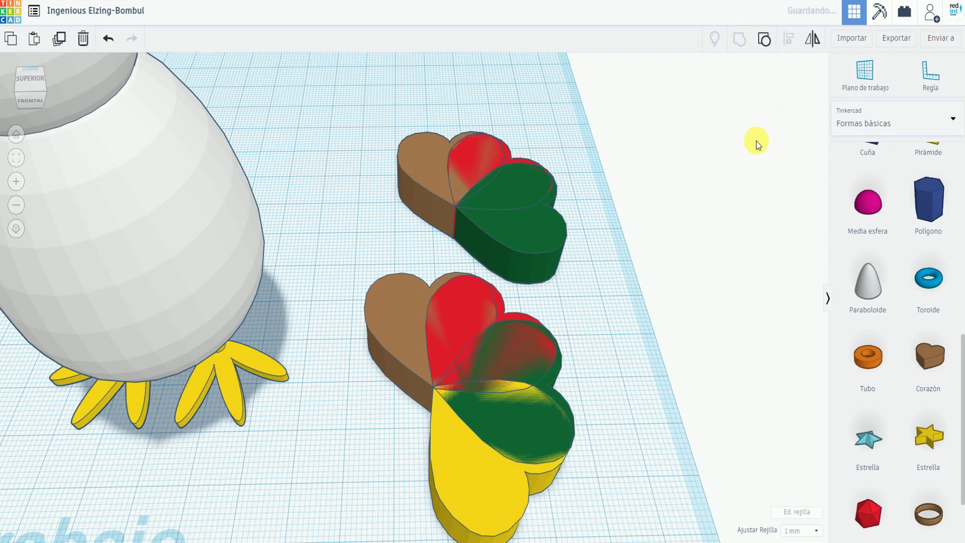
left_click(733, 109)
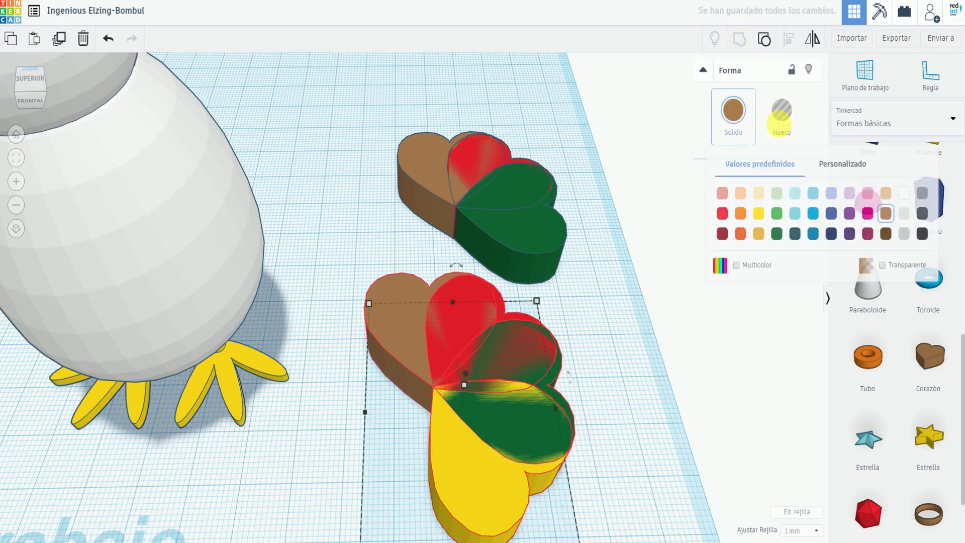
left_click(722, 213)
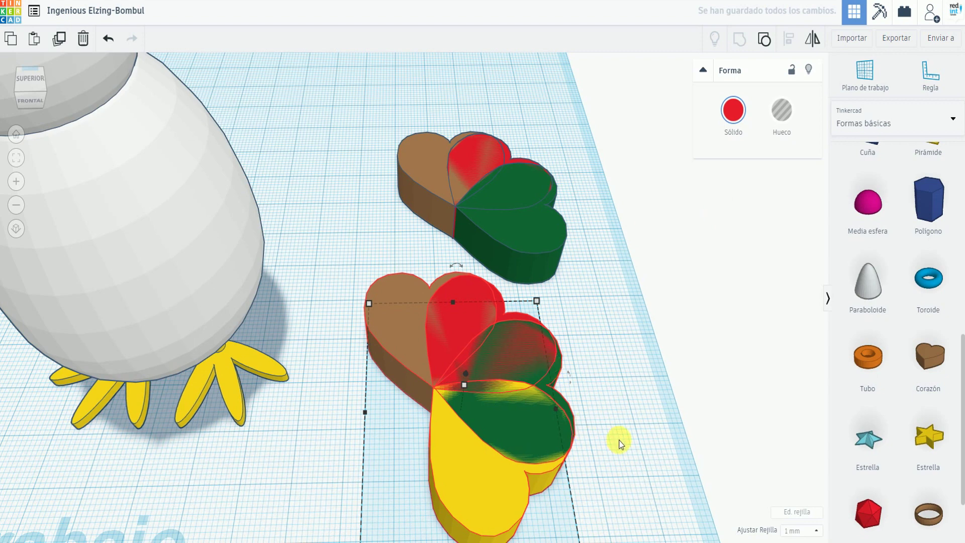
key("ctrl+g")
Set the height of the red heart group to 8 mm.
right_click_drag(626, 432, 624, 426)
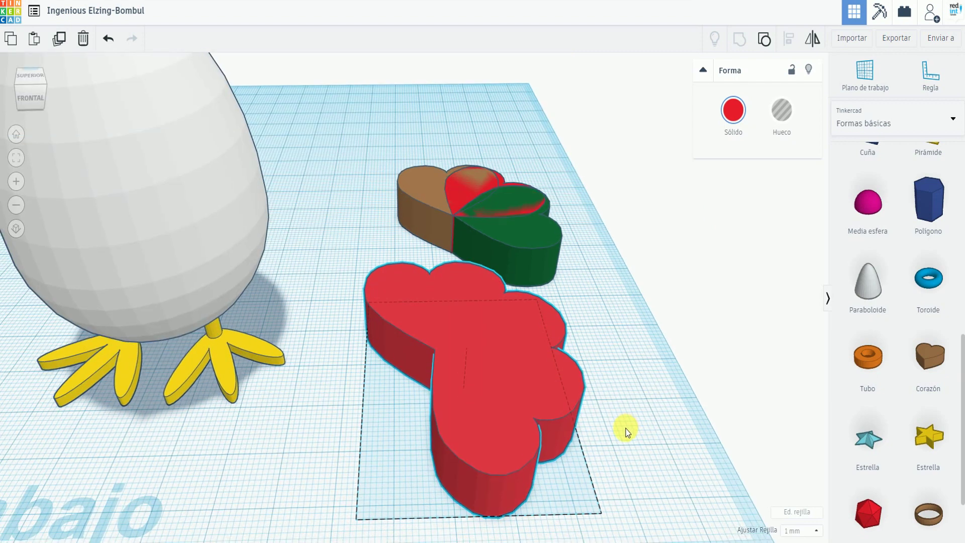
left_click(491, 377)
left_click(468, 342)
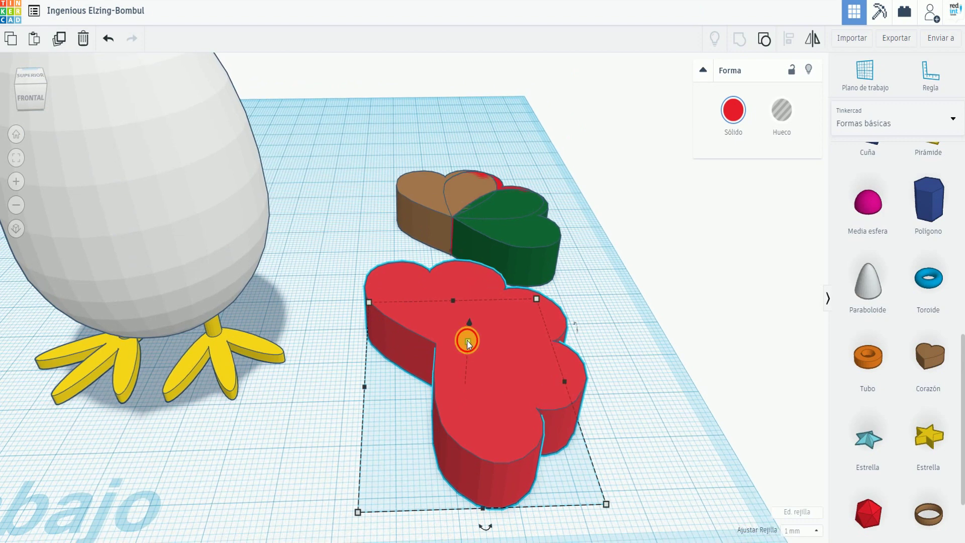
left_click(530, 367)
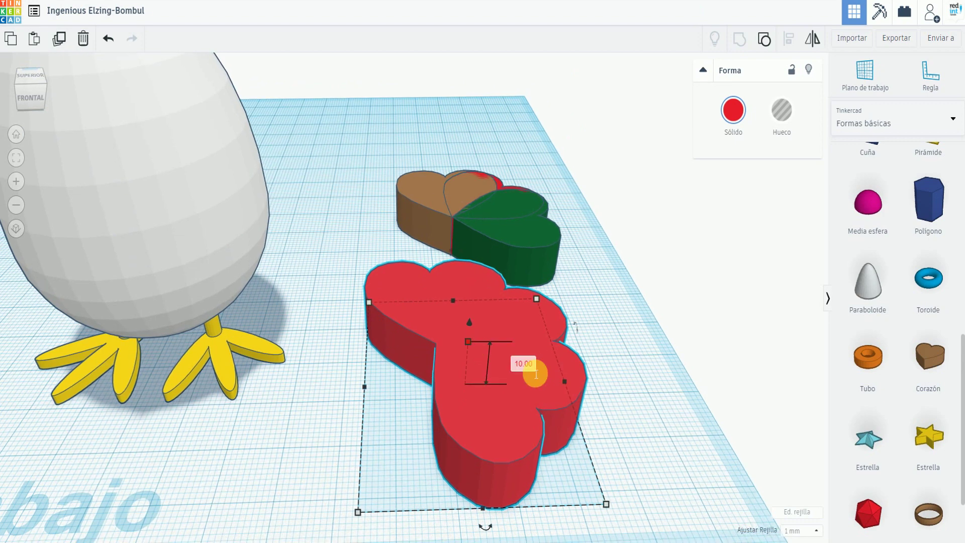
type("8")
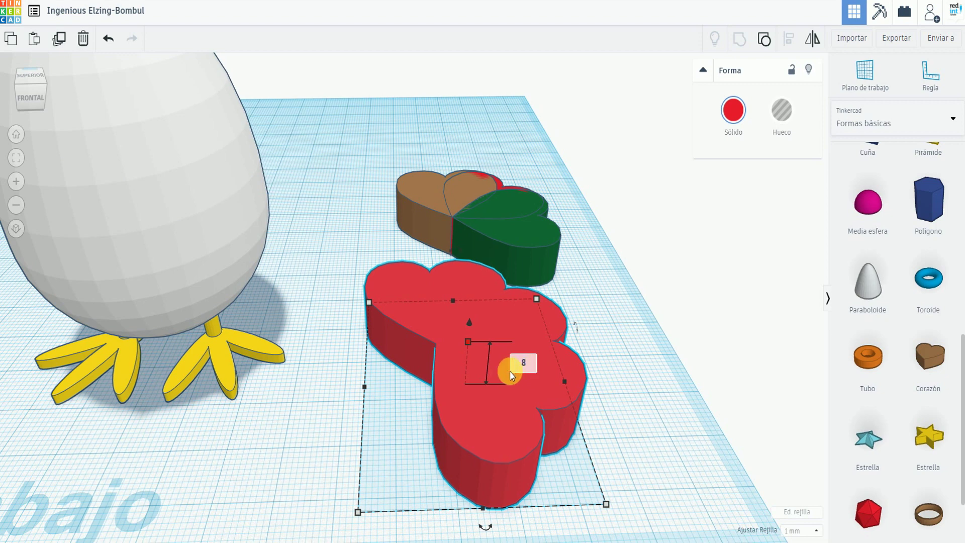
key("Return")
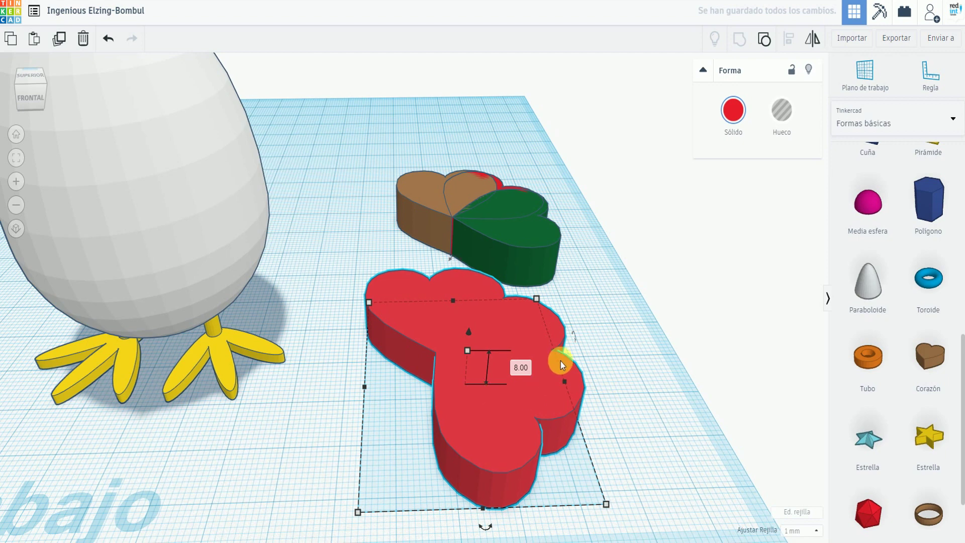
Stand the red heart group on edge by rotating it 90° about its front-to-back axis.
right_click_drag(497, 454, 436, 349)
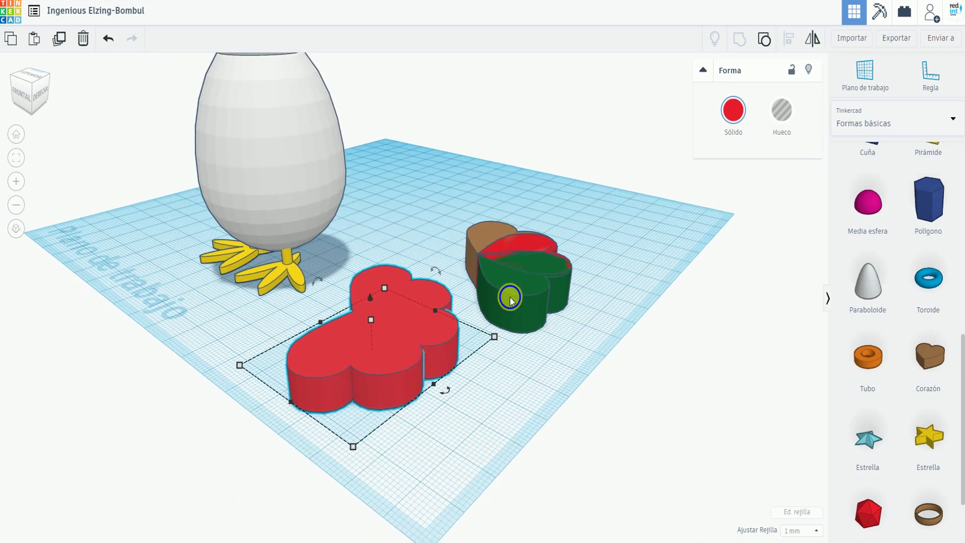
right_click_drag(510, 299, 474, 287)
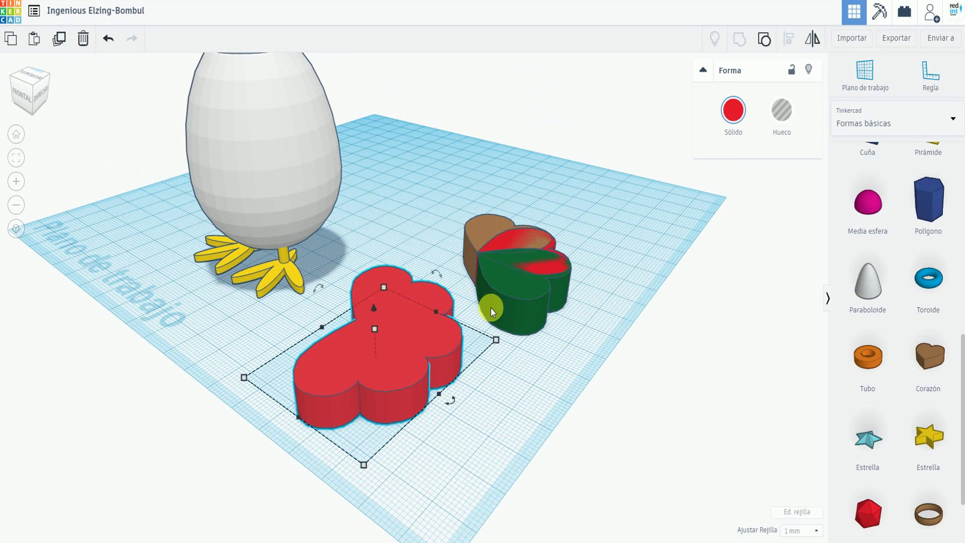
left_click(481, 297)
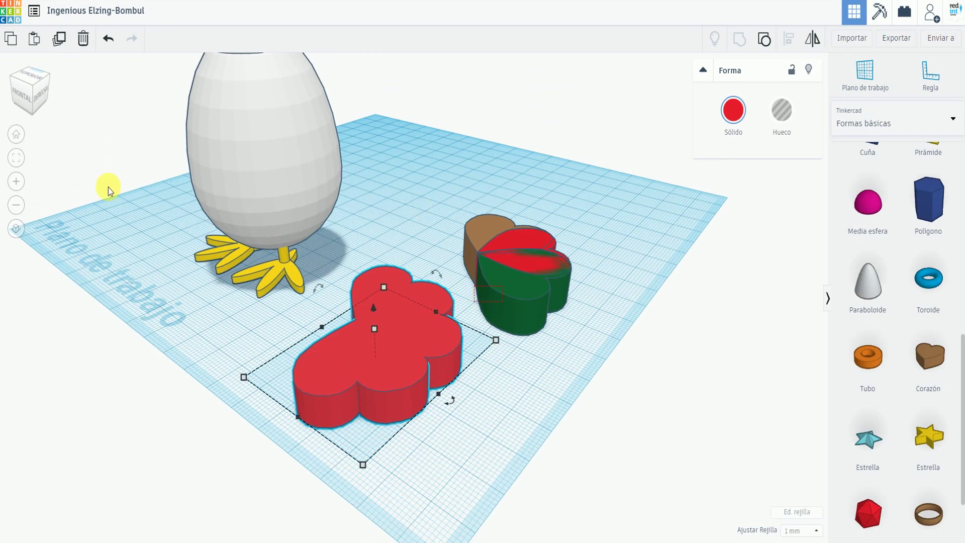
left_click(16, 136)
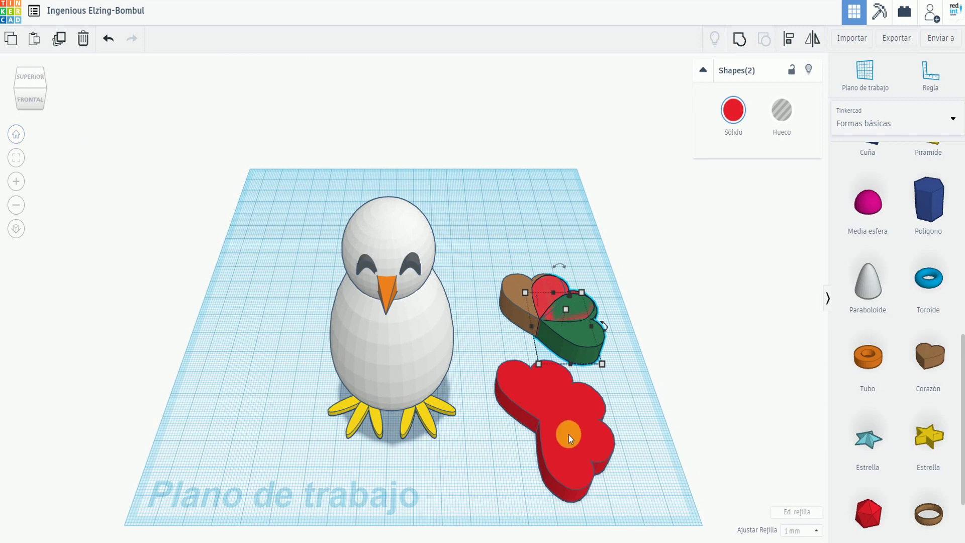
left_click(587, 443)
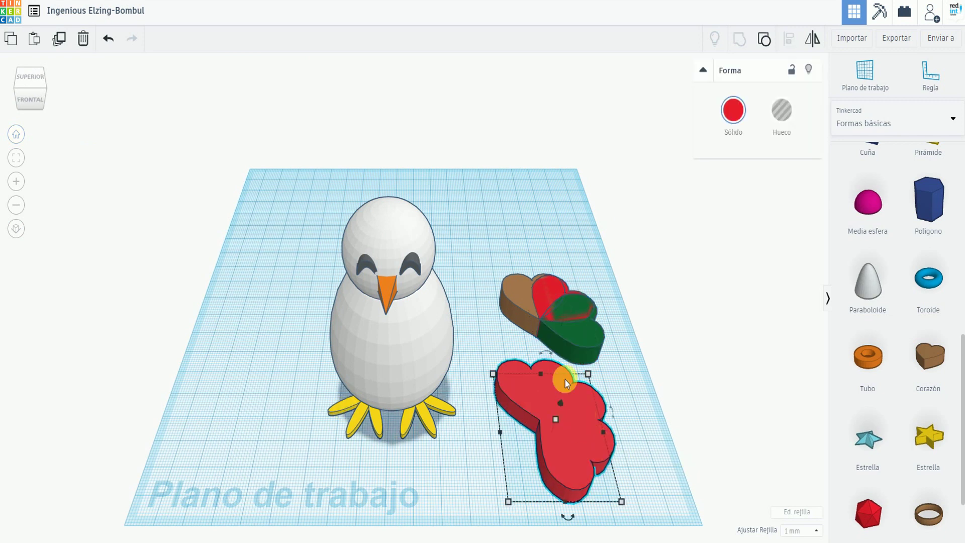
left_click(547, 353)
left_click(547, 354)
left_click_drag(547, 353, 470, 366)
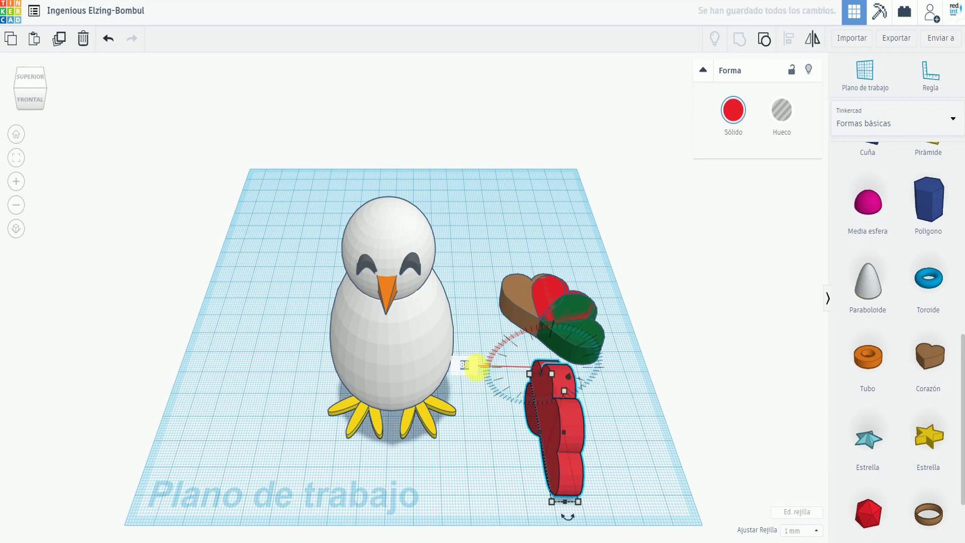
type("90")
key("Return")
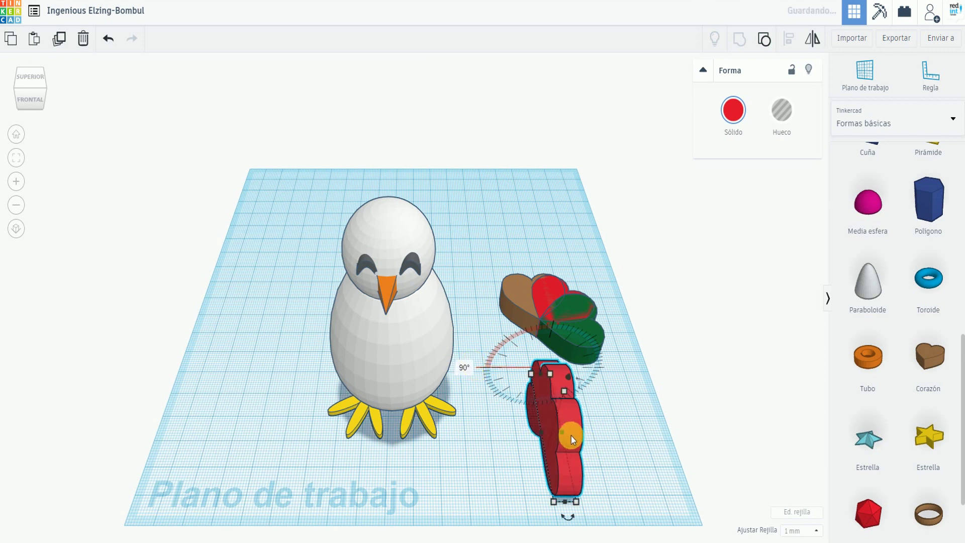
Move the red comb about 62 mm left and 33 mm back into the bird and raise it to 55 mm above the workplane.
left_click_drag(577, 430, 399, 345)
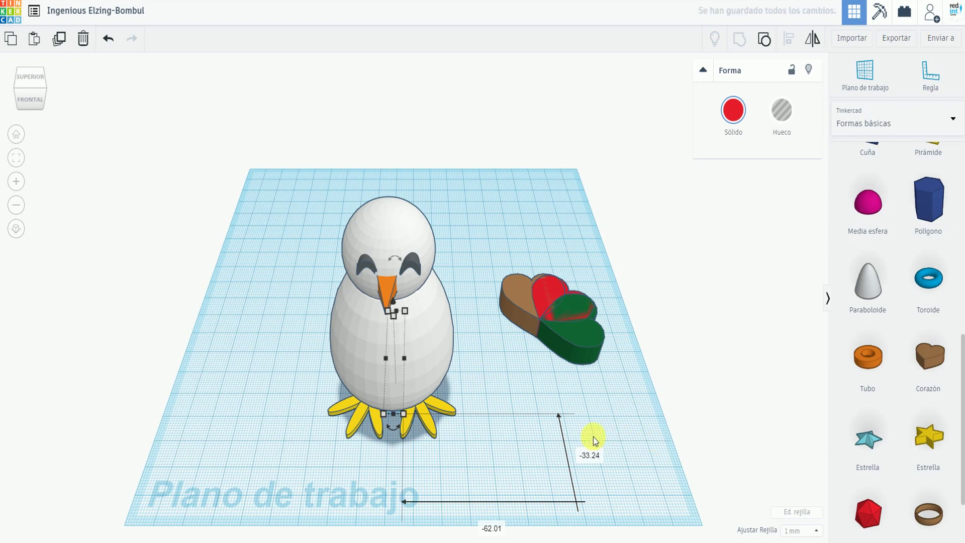
right_click_drag(560, 432, 560, 437)
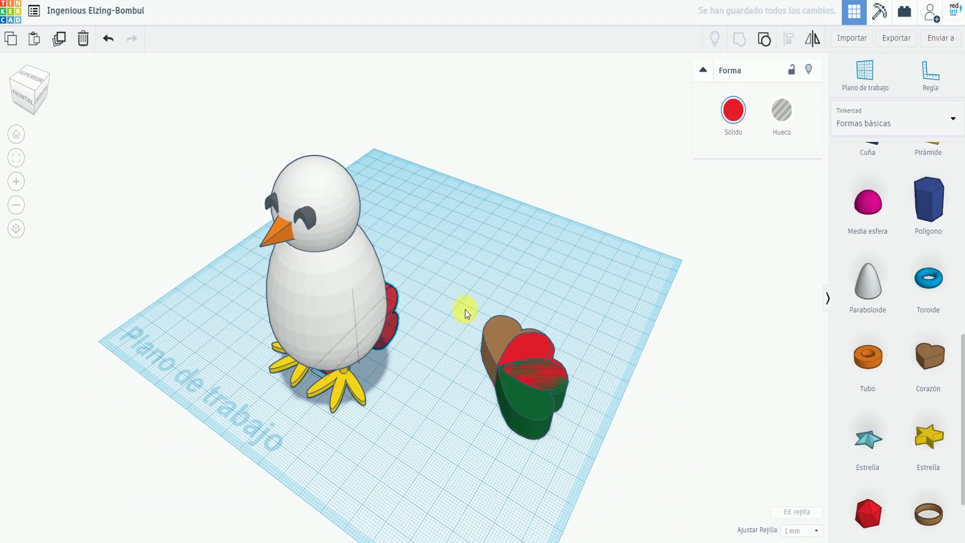
left_click_drag(351, 273, 331, 75)
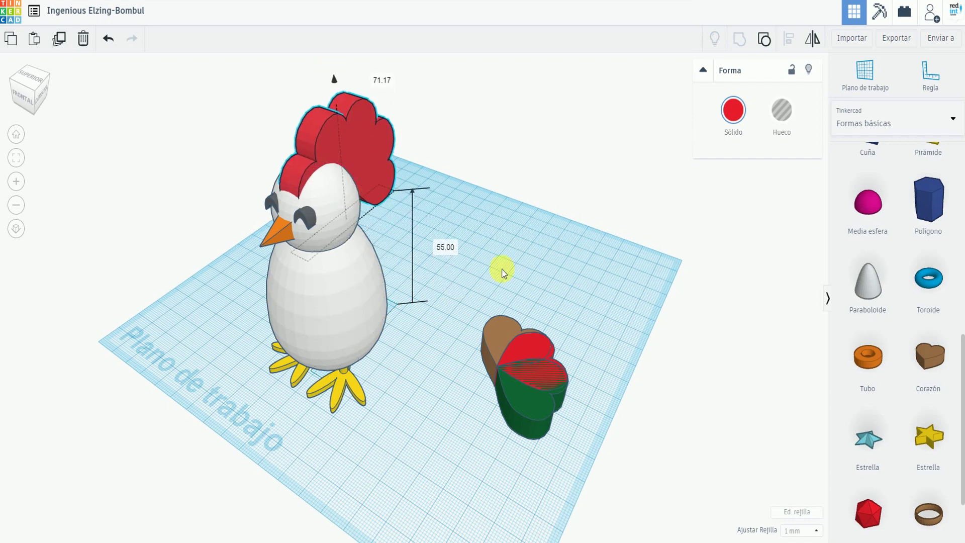
Scale the red comb down proportionally to a height of 35 mm.
right_click_drag(516, 280, 510, 275)
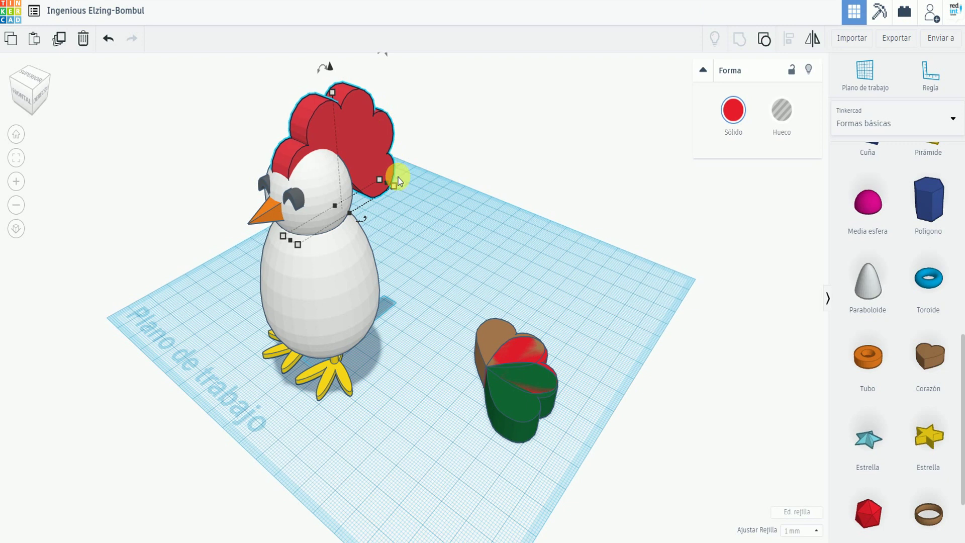
mouse_move(394, 185)
left_mouse_down()
mouse_move(351, 164)
mouse_move(412, 182)
mouse_move(397, 179)
left_mouse_up()
left_click(366, 132)
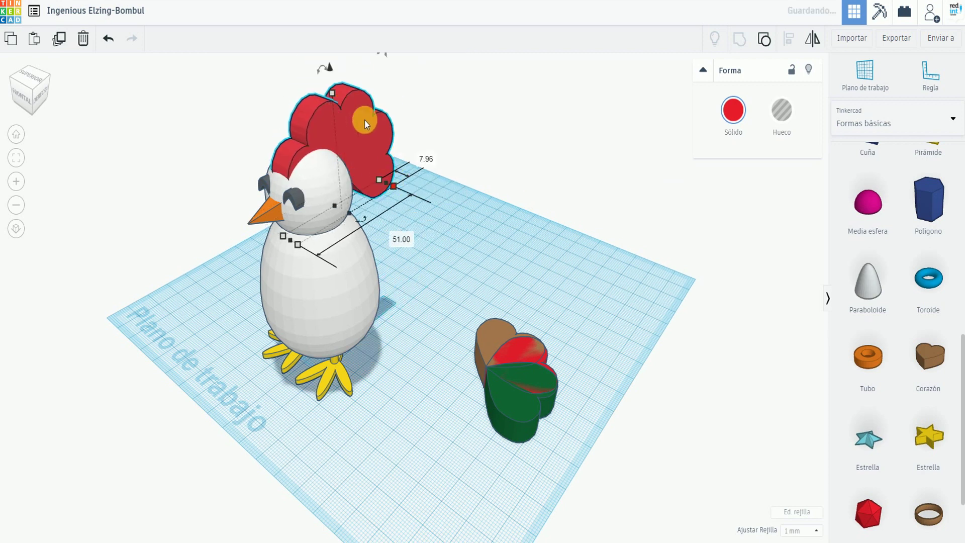
left_click(331, 95)
left_click_drag(330, 101, 330, 110)
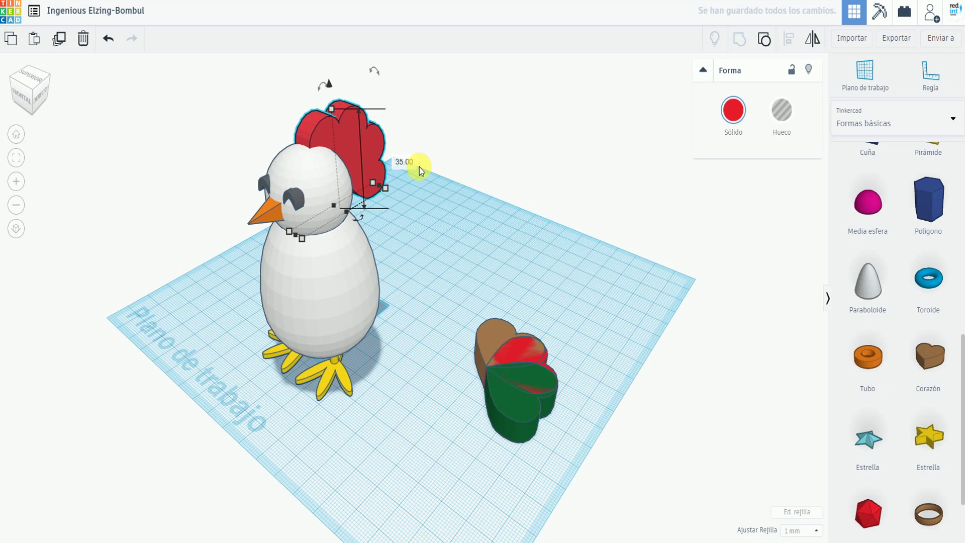
Nudge the red comb 1 mm left and raise it to 60 mm above the workplane on the bird's head.
key("Left")
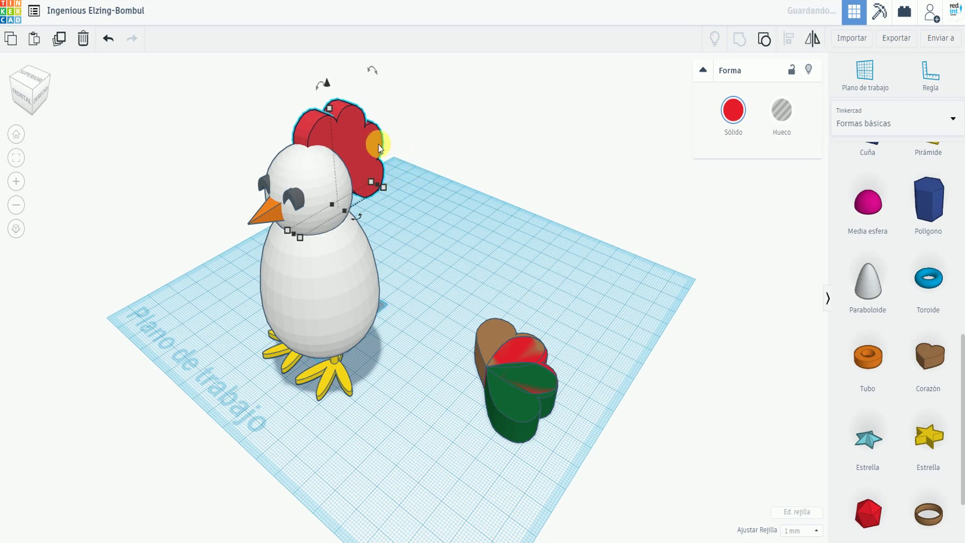
left_click_drag(365, 146, 322, 69)
left_click(322, 76)
left_click(360, 145)
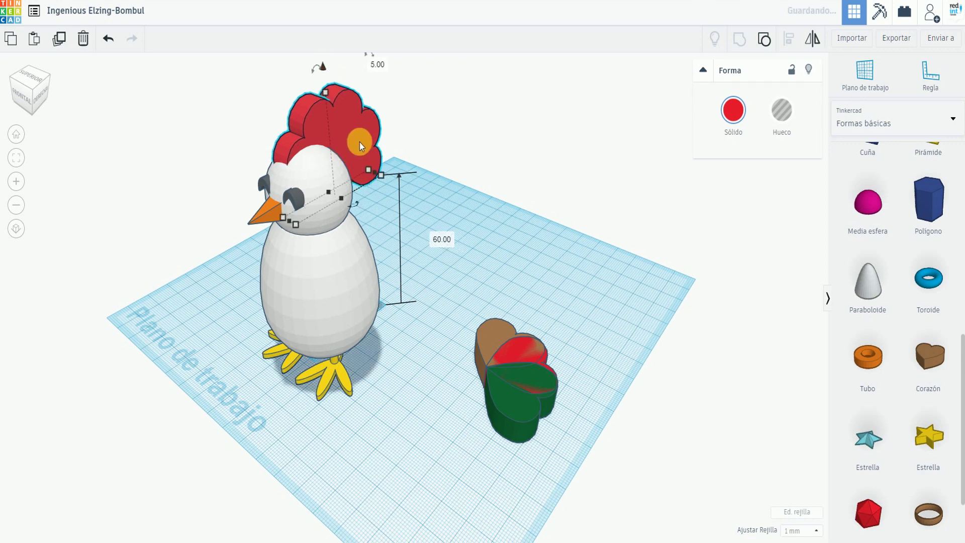
Scale the red comb down proportionally to a height of 31 mm and nudge it forward on the bird's head.
left_click(346, 108)
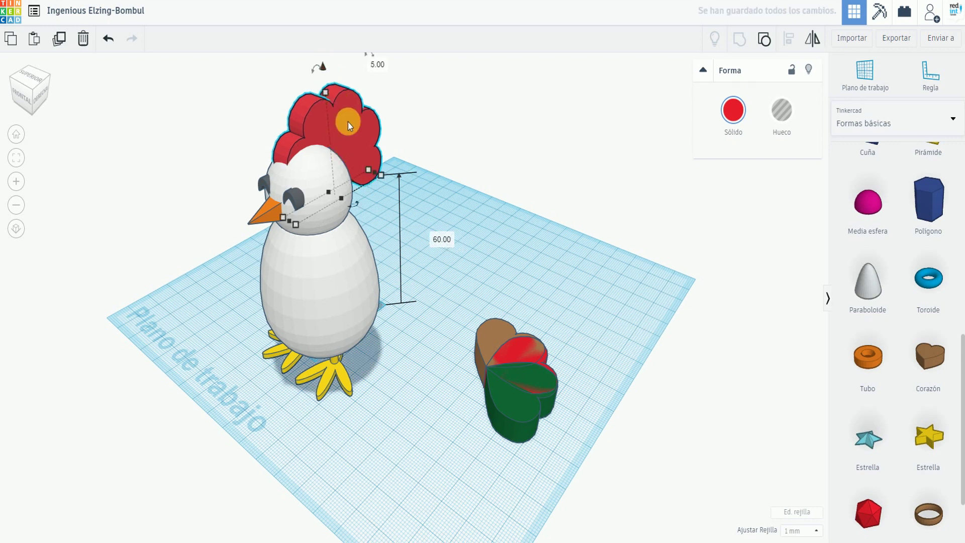
left_click(325, 94)
left_click_drag(325, 95, 327, 105)
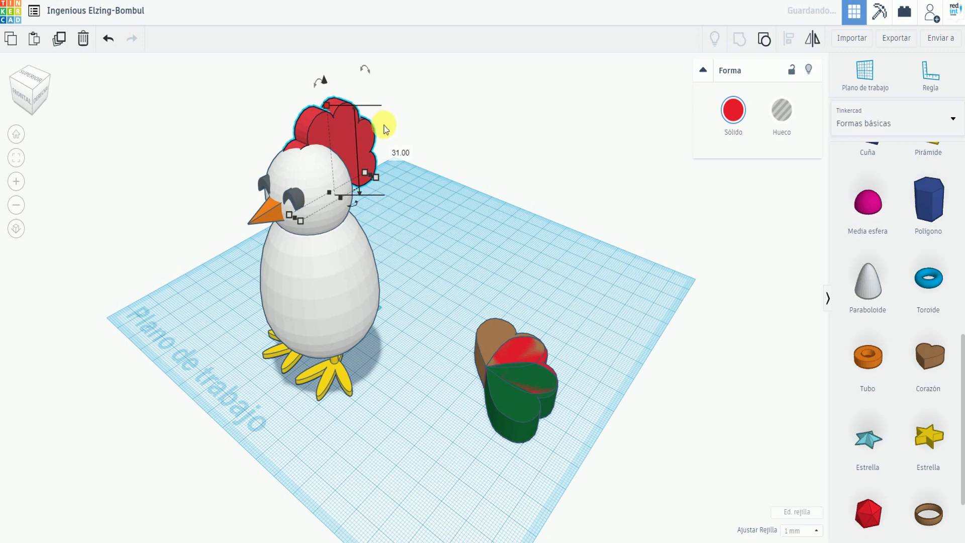
key("Left")
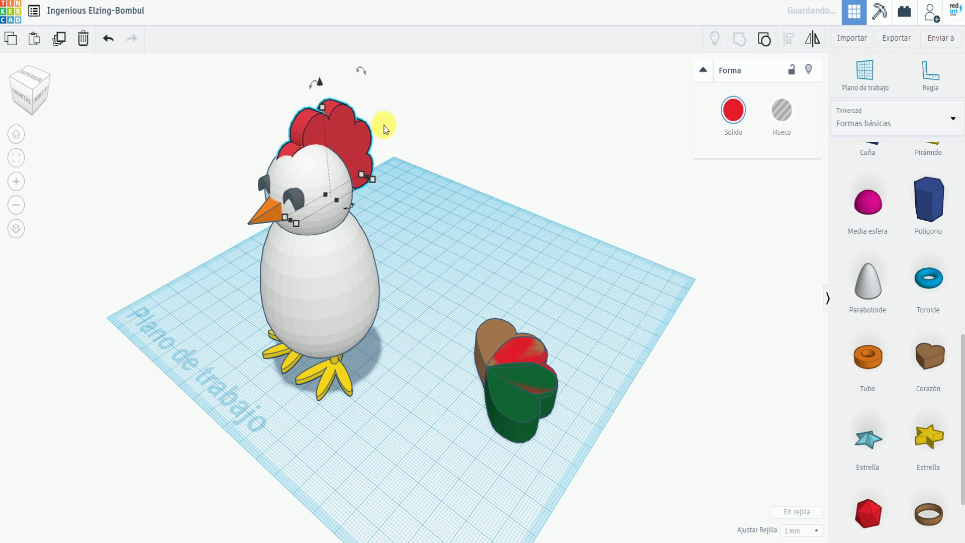
key("Left")
key("Left")
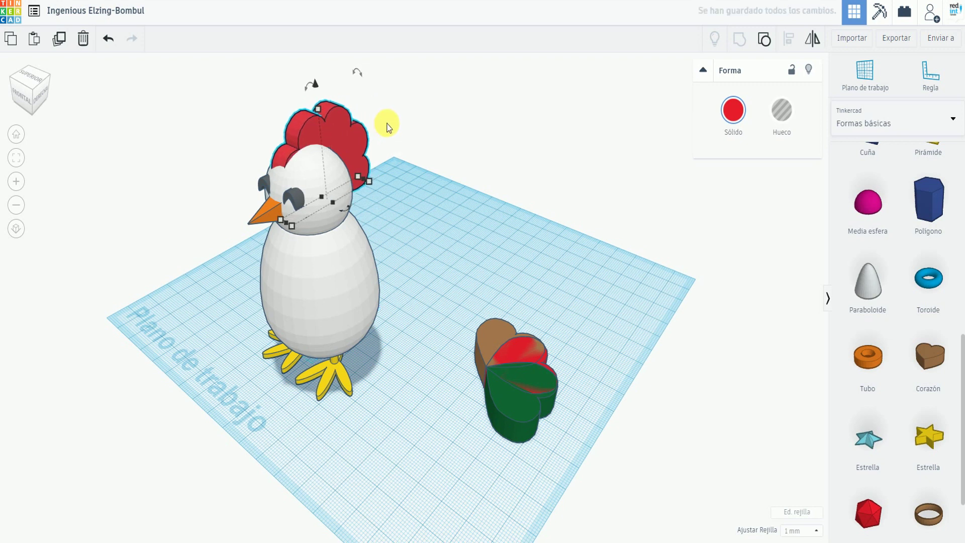
key("Down")
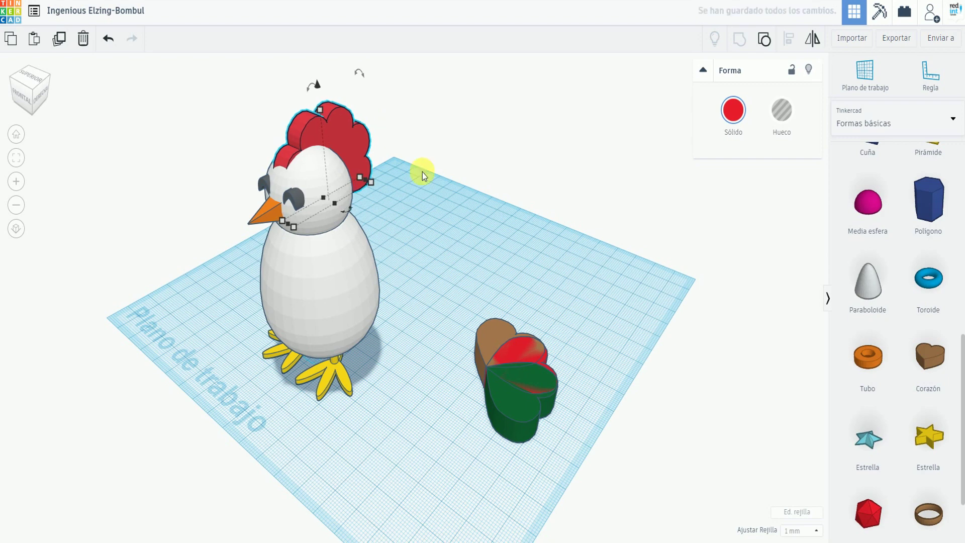
Nudge the red comb slightly farther forward and scale it down a little more.
right_click_drag(410, 211, 339, 147)
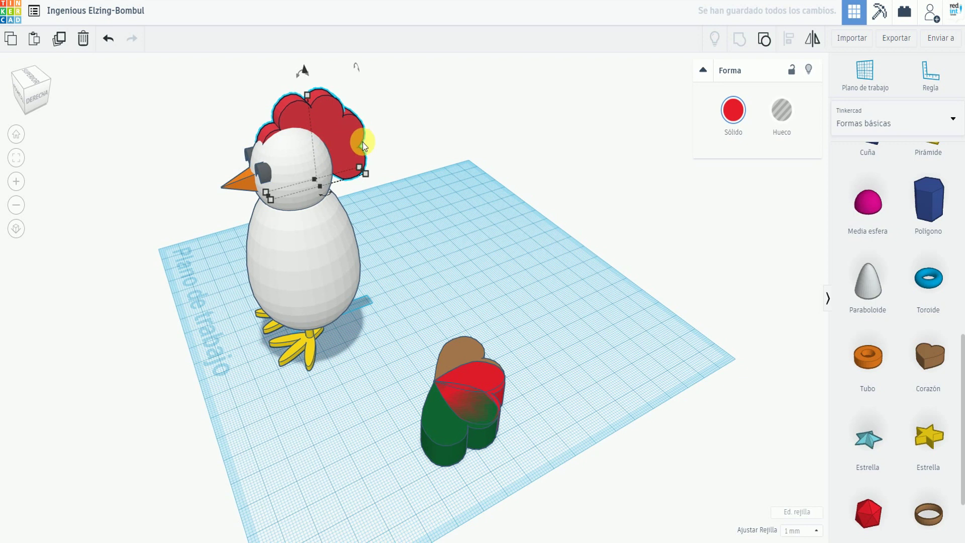
key("Left")
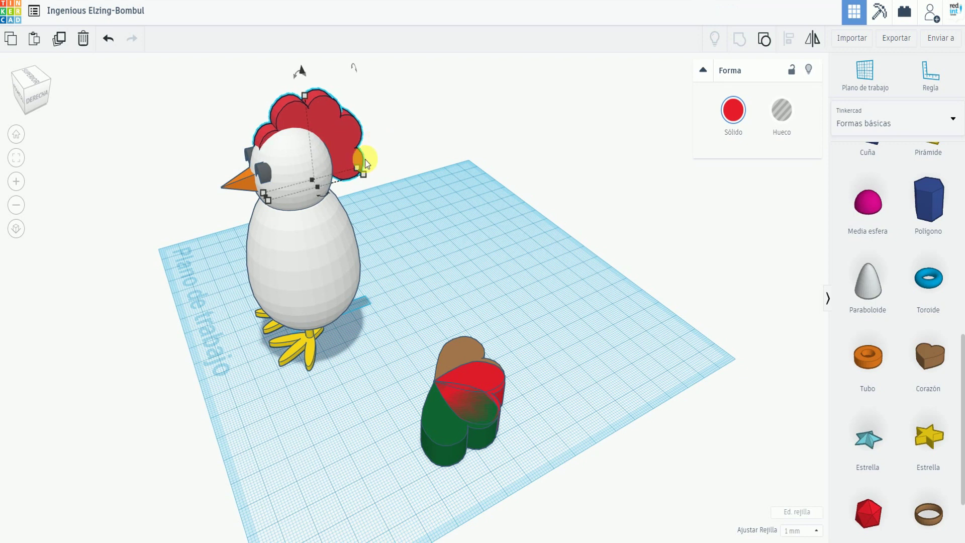
mouse_move(358, 174)
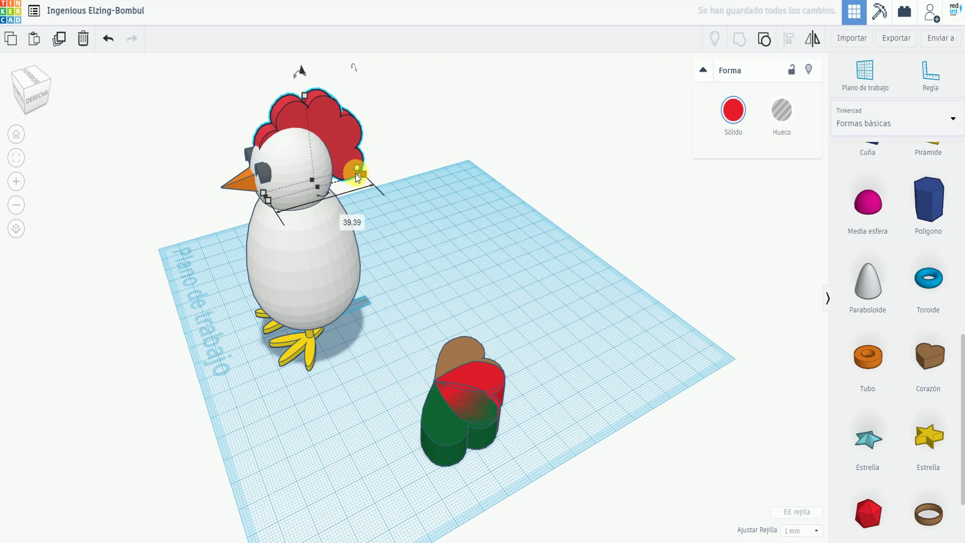
left_click_drag(357, 172, 338, 128)
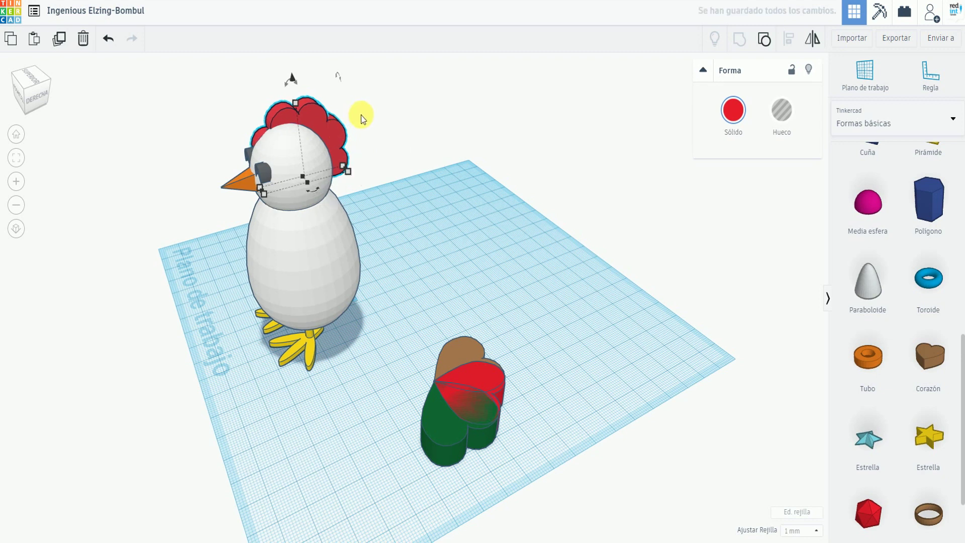
Nudge the red comb toward the back of the head and raise it 3 mm, to 63 mm above the workplane.
key("Right")
key("Right")
key("Right")
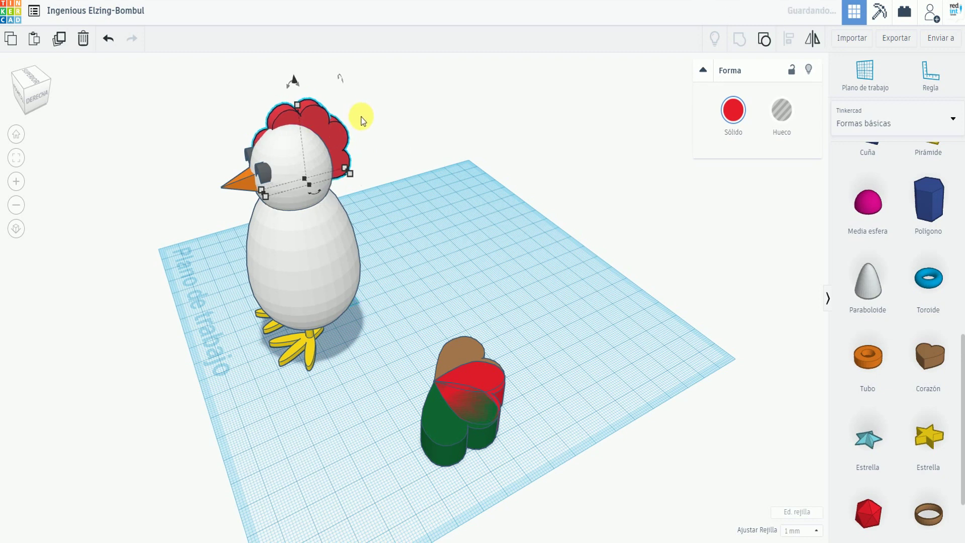
key("Right")
key("Right")
key("Left")
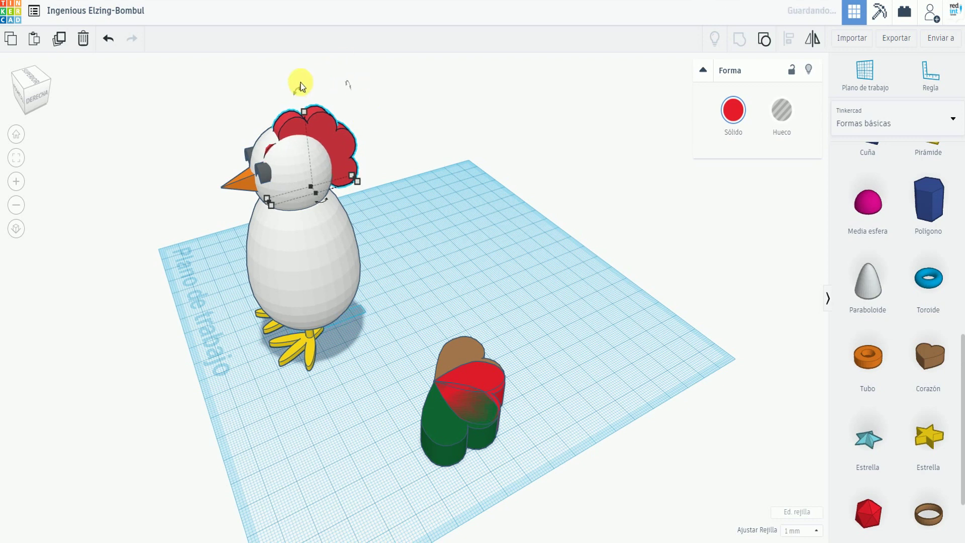
left_click_drag(300, 84, 299, 78)
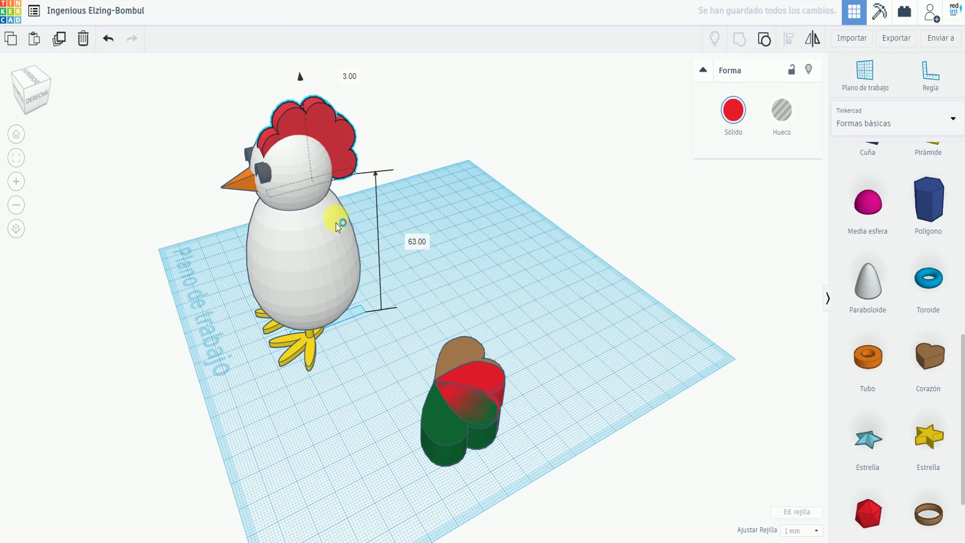
Align the red comb with the bird's body so both are centred across the bird's width.
right_click_drag(333, 293, 343, 196)
left_click_drag(337, 187, 423, 257)
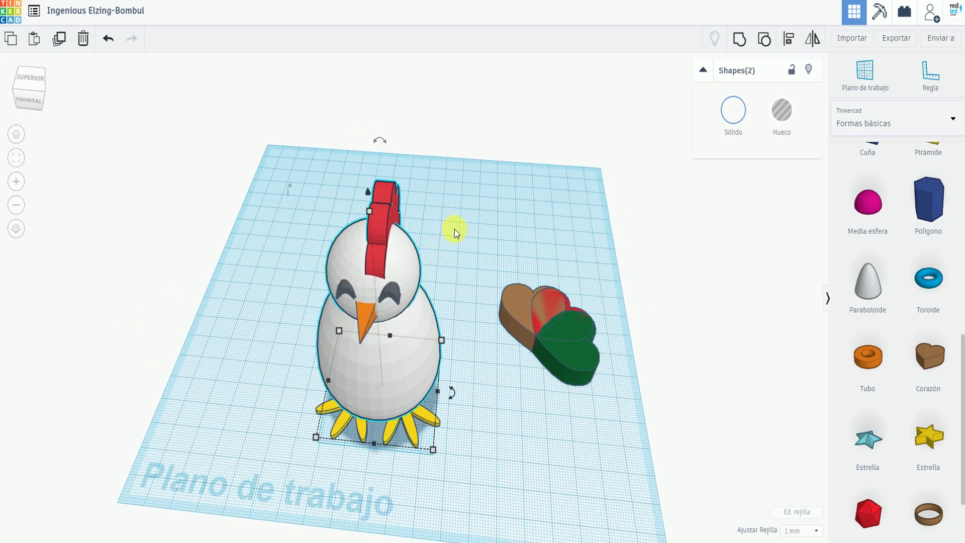
left_click(790, 39)
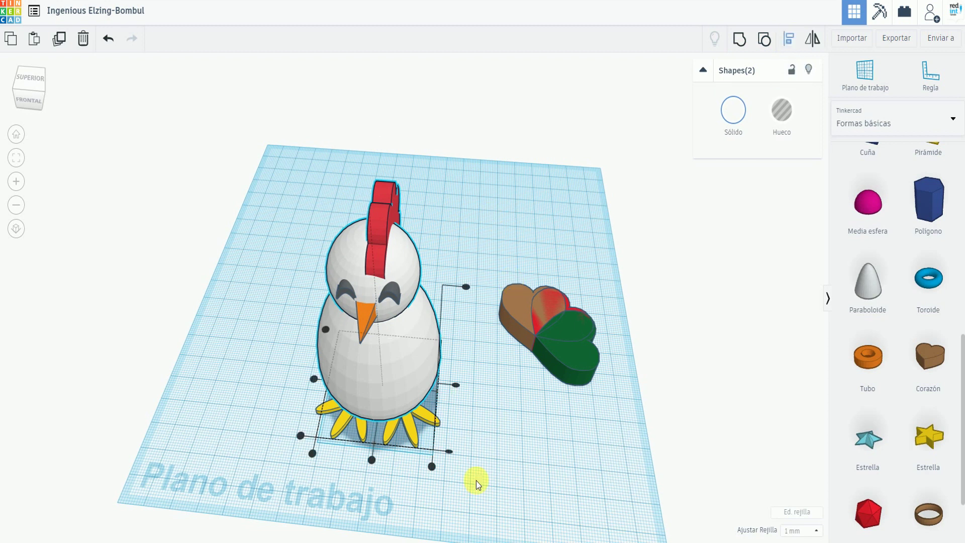
left_click(372, 460)
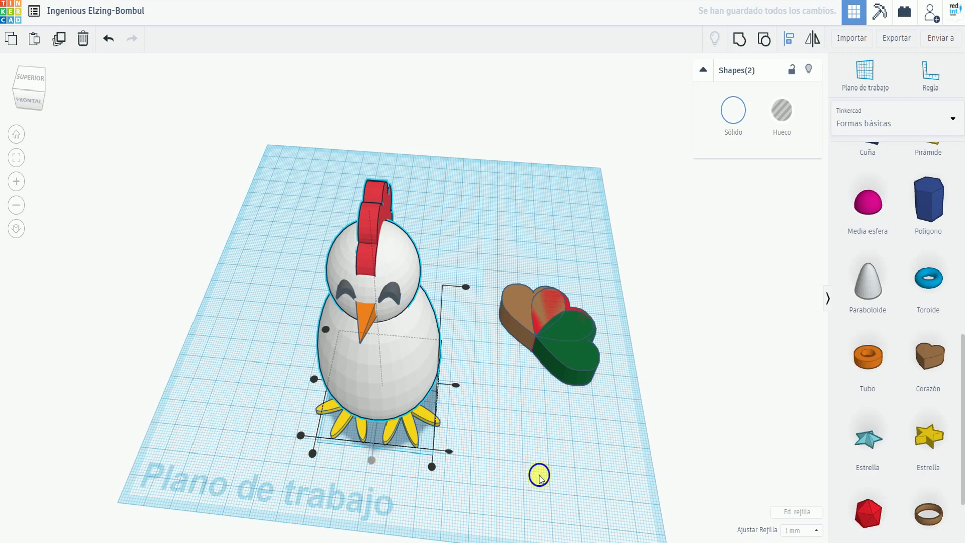
right_click_drag(528, 470, 515, 439)
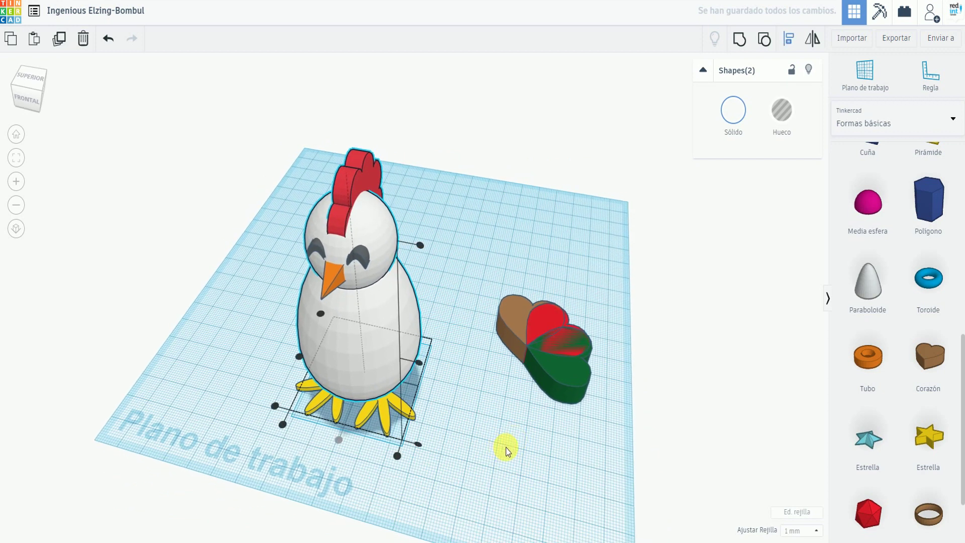
left_click(477, 411)
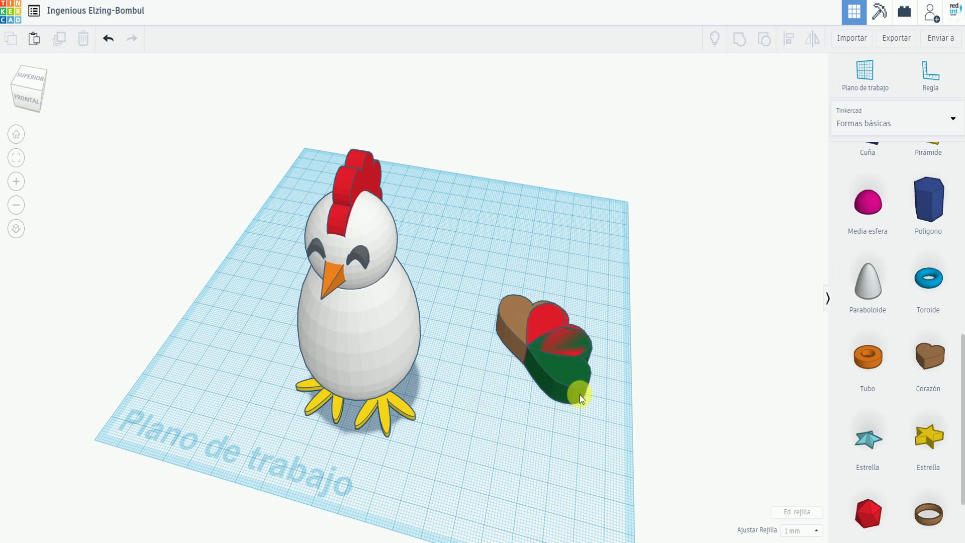
Colour the loose fan of hearts beside the bird white and group it into one shape.
left_click_drag(605, 410, 488, 274)
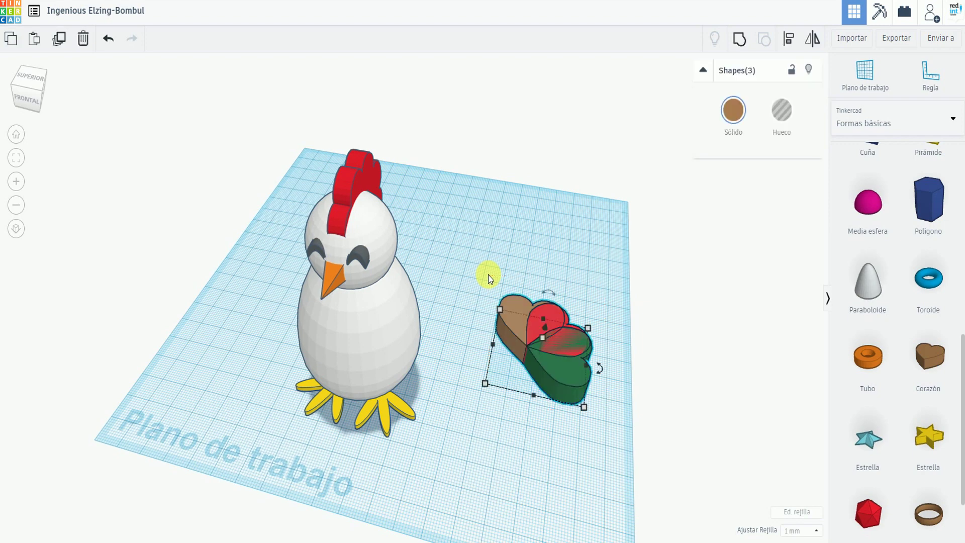
left_click(733, 106)
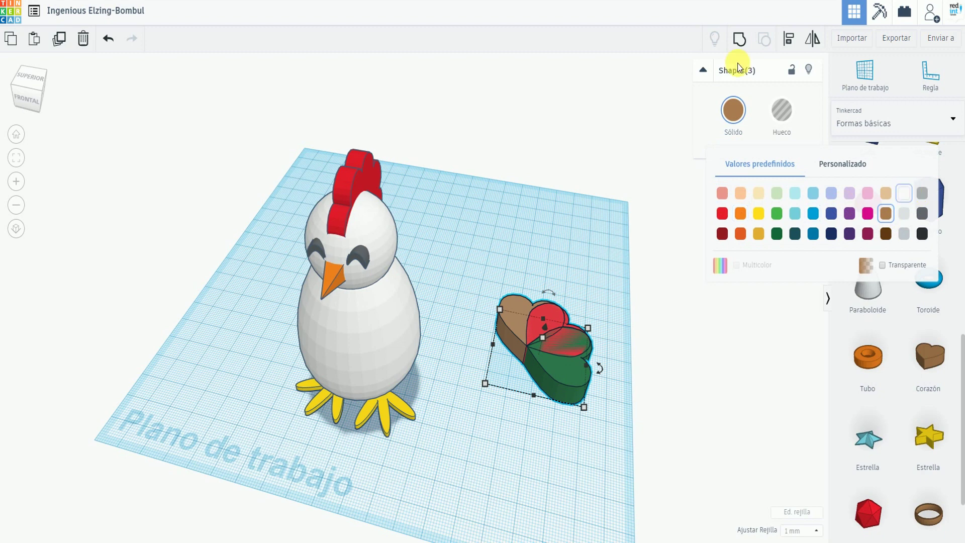
left_click(738, 38)
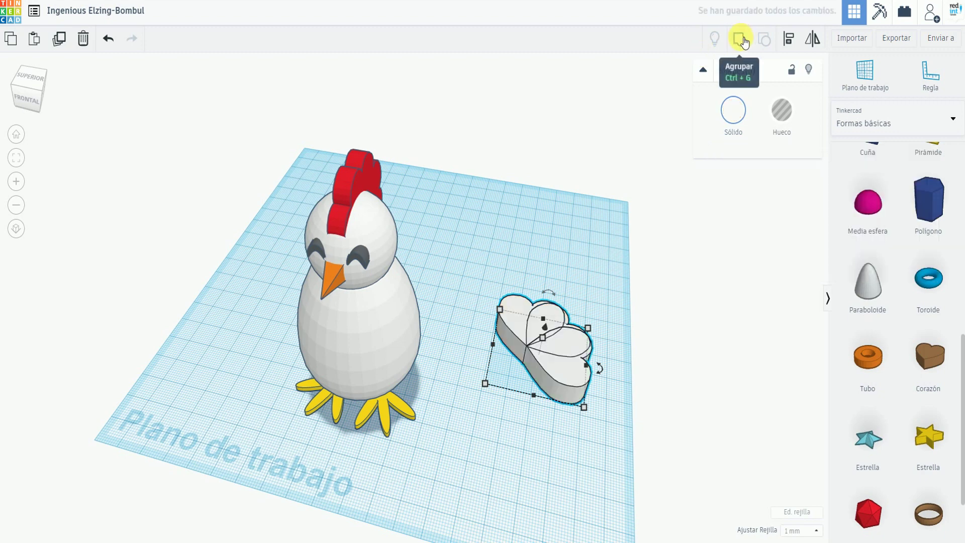
left_click(648, 173)
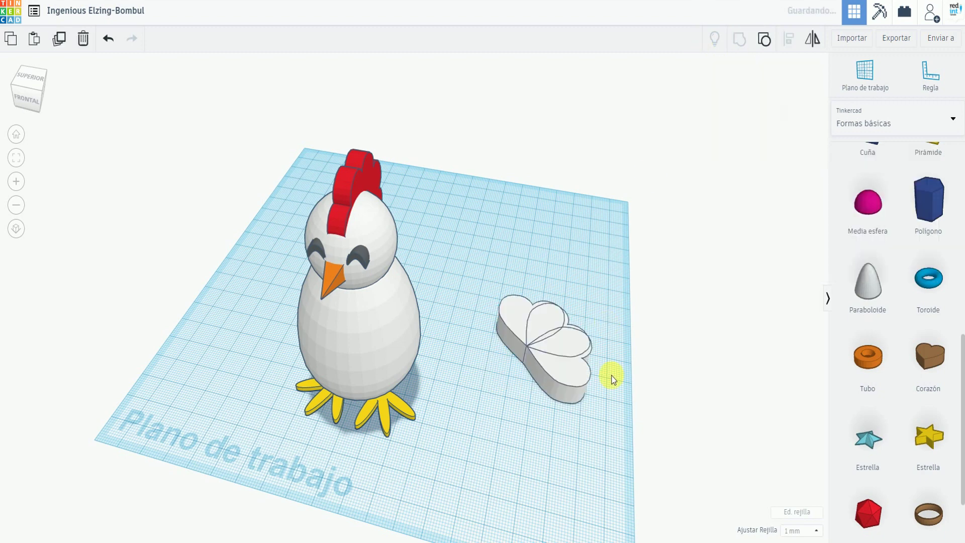
Set the thickness of the white heart fan to 5 mm.
left_click(577, 394)
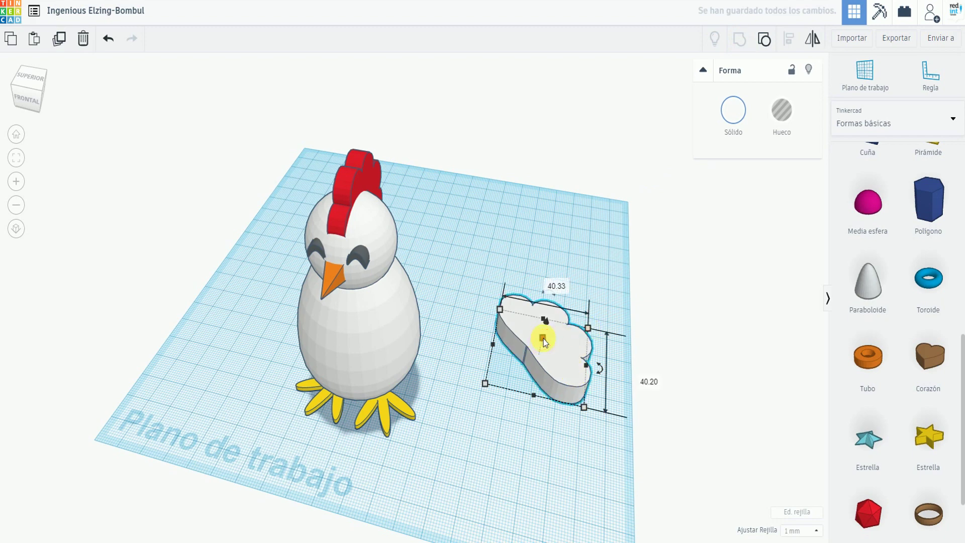
mouse_move(543, 339)
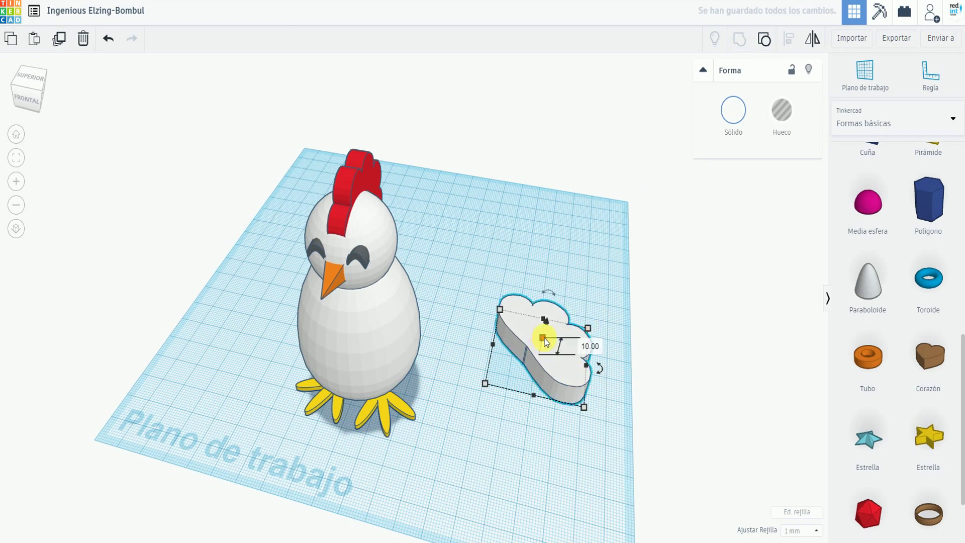
left_click(591, 348)
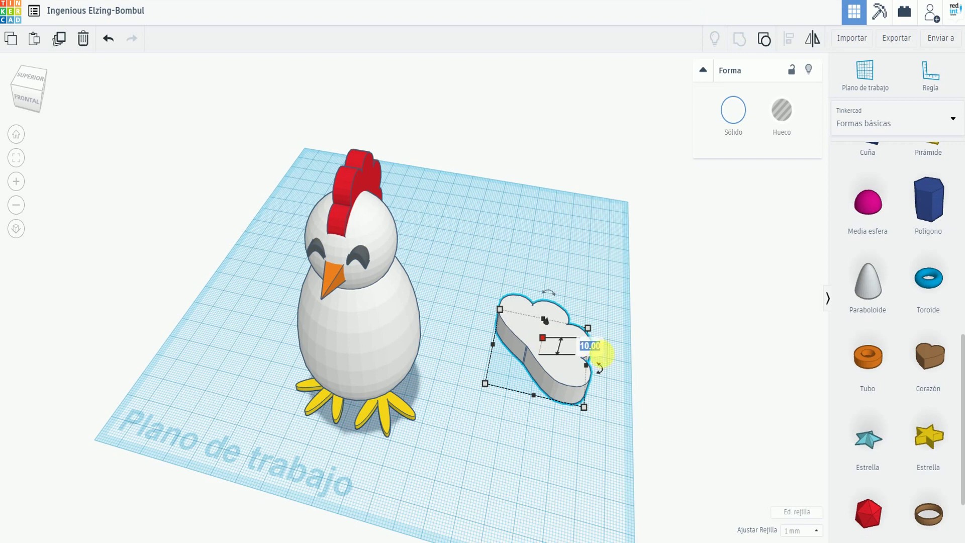
type("5")
key("Return")
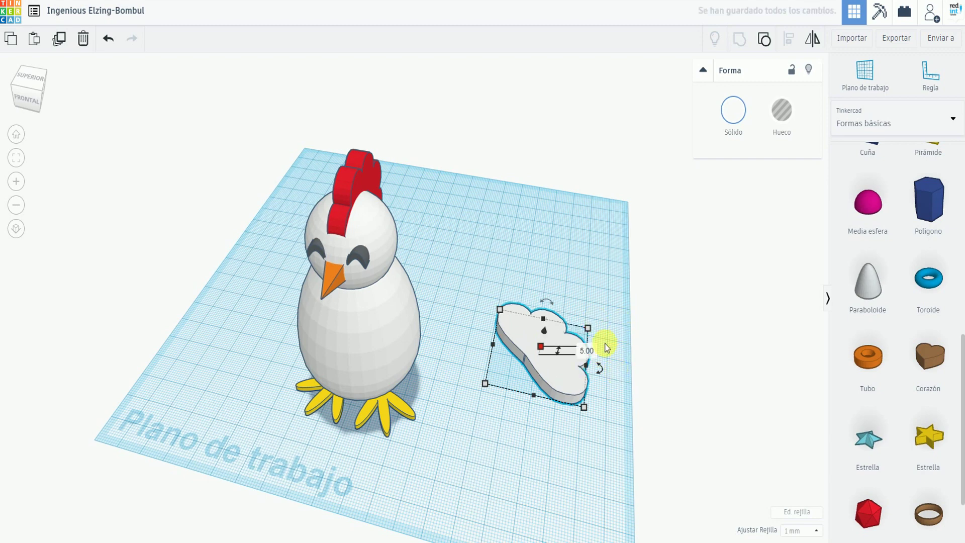
Try standing the white heart fan on edge with a rotation about its front-to-back axis, and undo the rotation.
right_click_drag(545, 400, 499, 402)
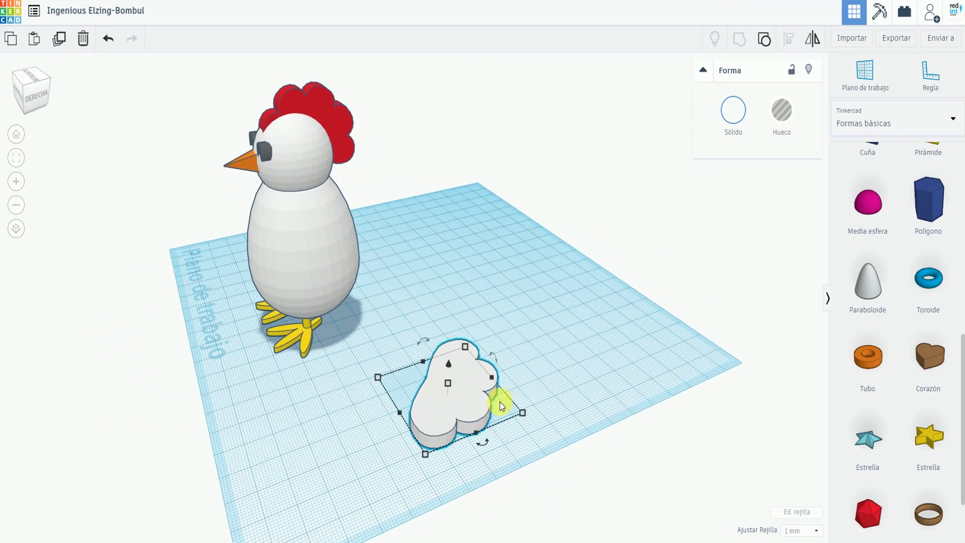
left_click_drag(496, 359, 453, 331)
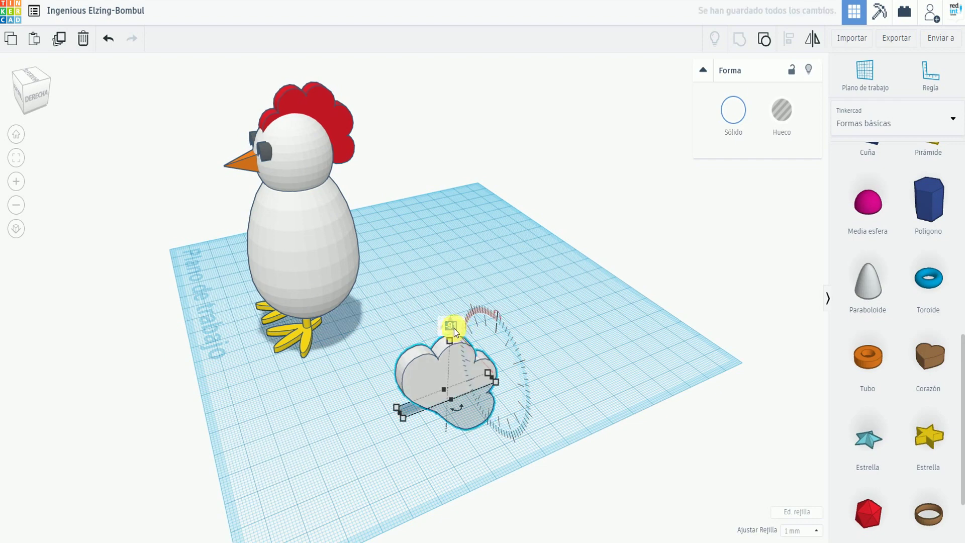
scroll(454, 328, "down", 2)
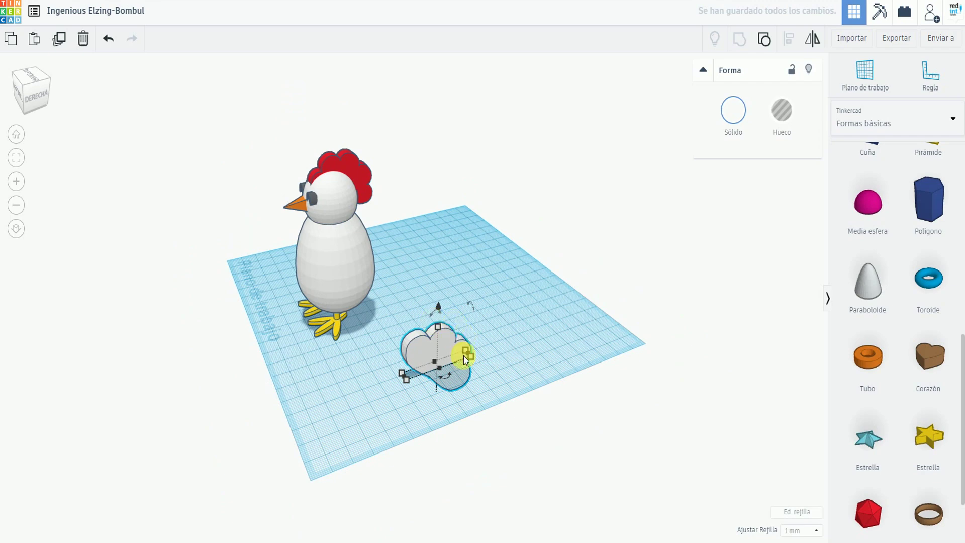
scroll(461, 358, "up", 3)
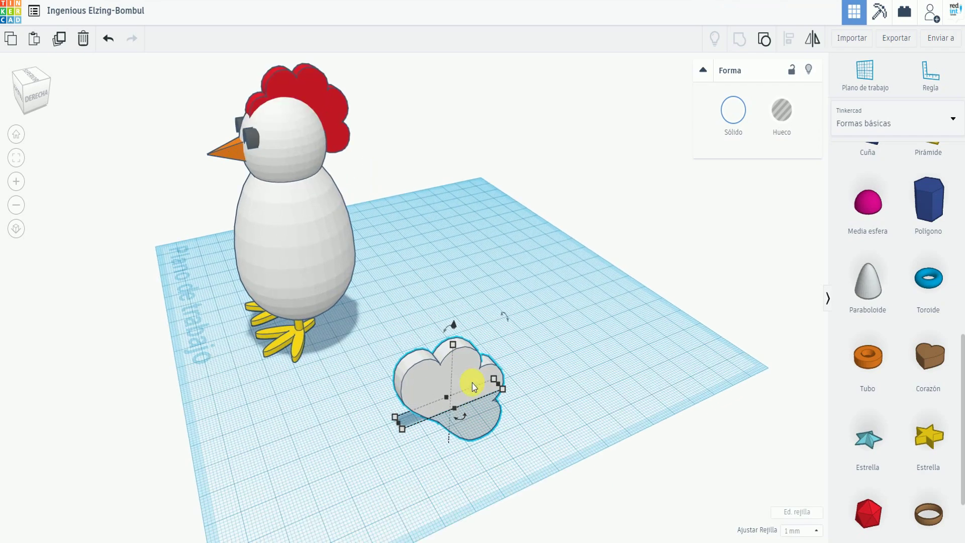
scroll(472, 382, "up", 4)
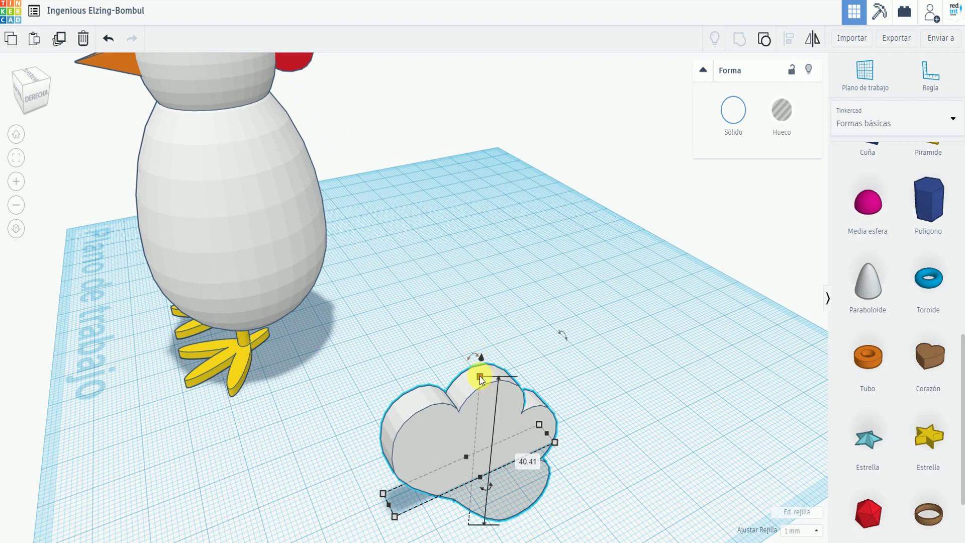
left_click(107, 37)
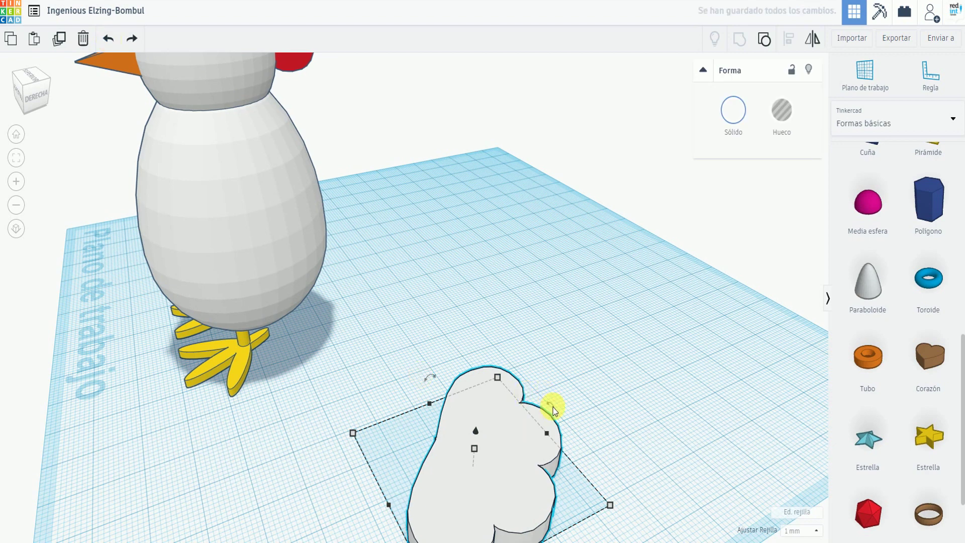
left_click_drag(552, 407, 552, 364)
left_click_drag(552, 407, 521, 353)
left_click(553, 408)
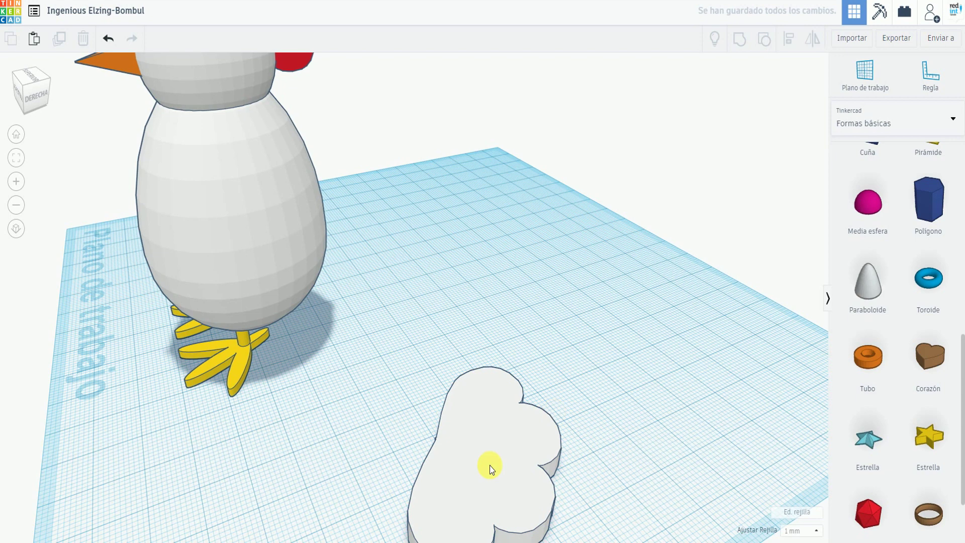
Stand the white heart fan upright beside the bird by rotating it -90° about its horizontal axis.
right_click_drag(478, 411, 517, 403)
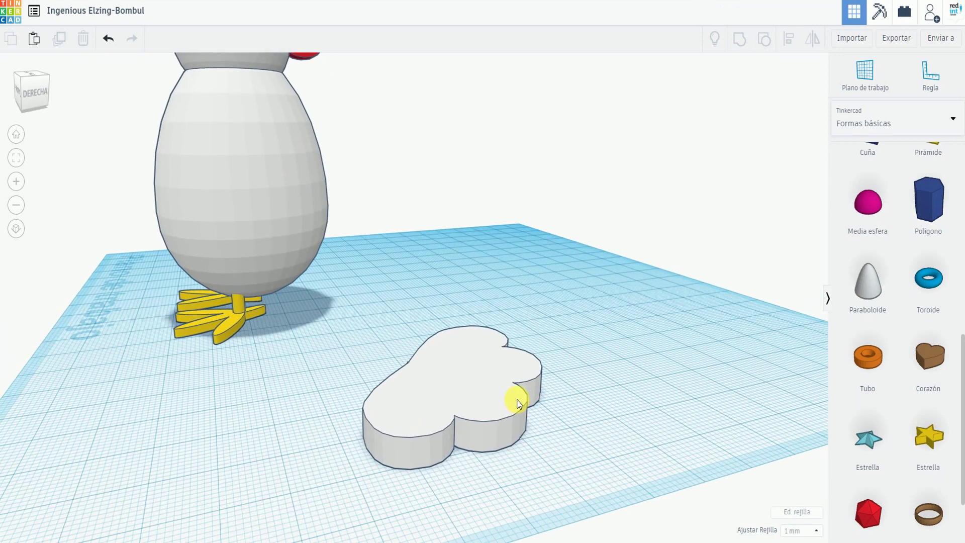
left_click(517, 374)
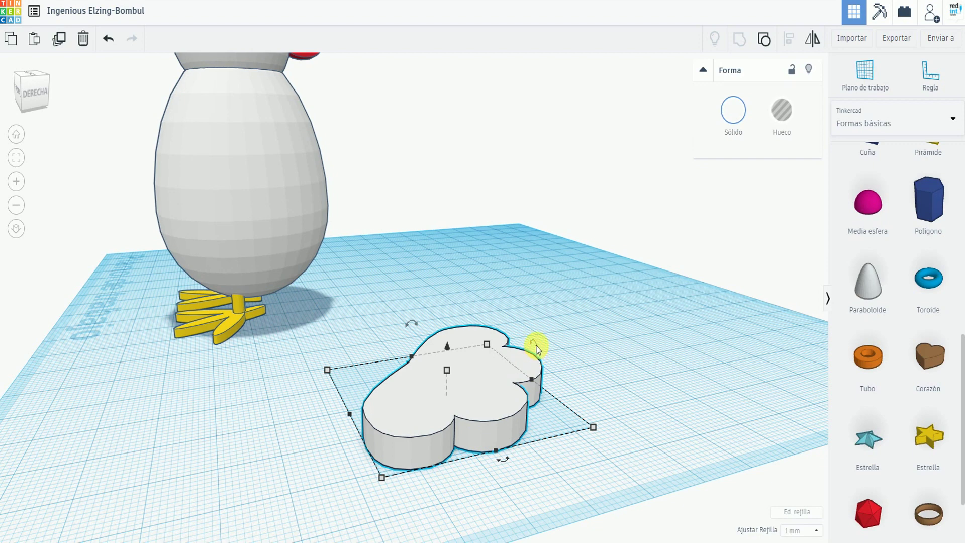
left_click_drag(507, 325, 484, 331)
left_click(467, 320)
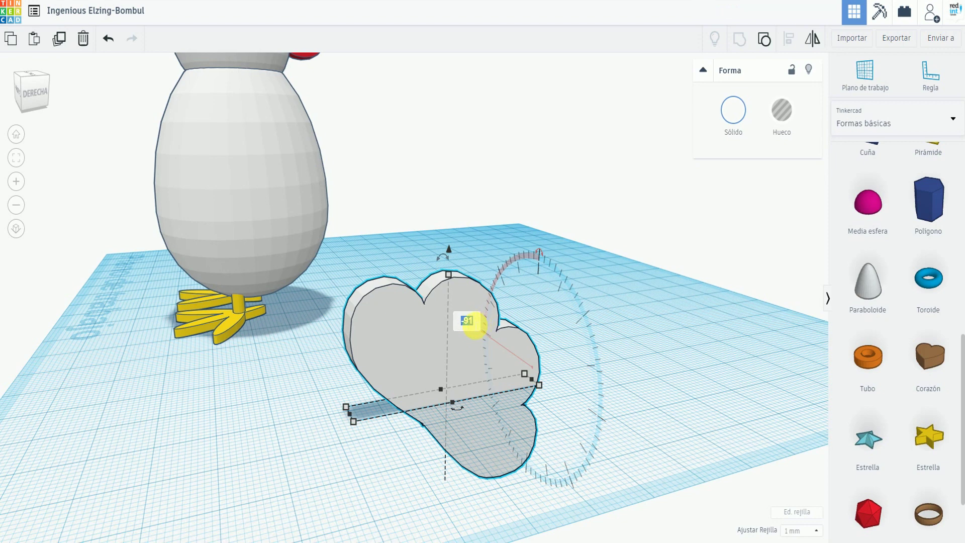
key("BackSpace")
key("Return")
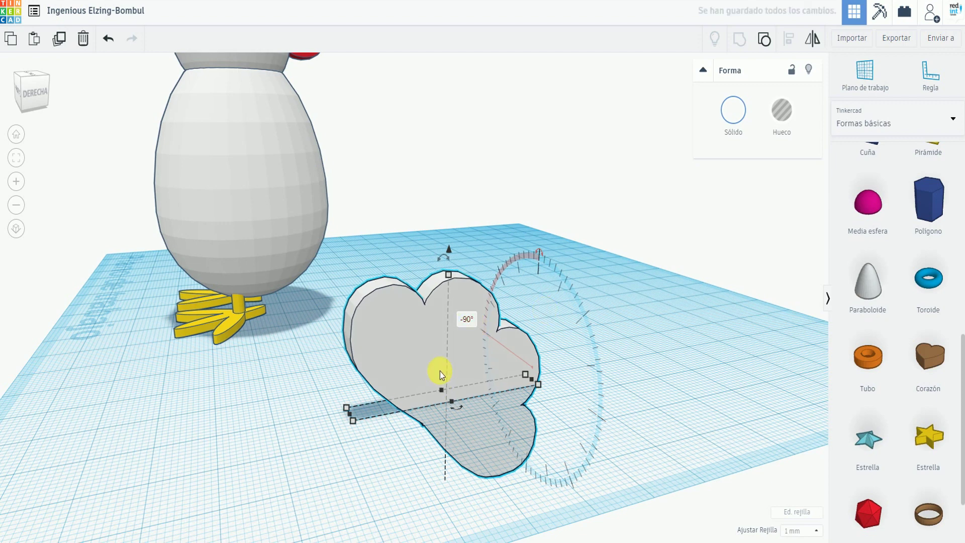
Move the upright white fan against the back of the bird's body and raise its base 13 mm above the workplane.
left_click_drag(411, 336, 405, 327)
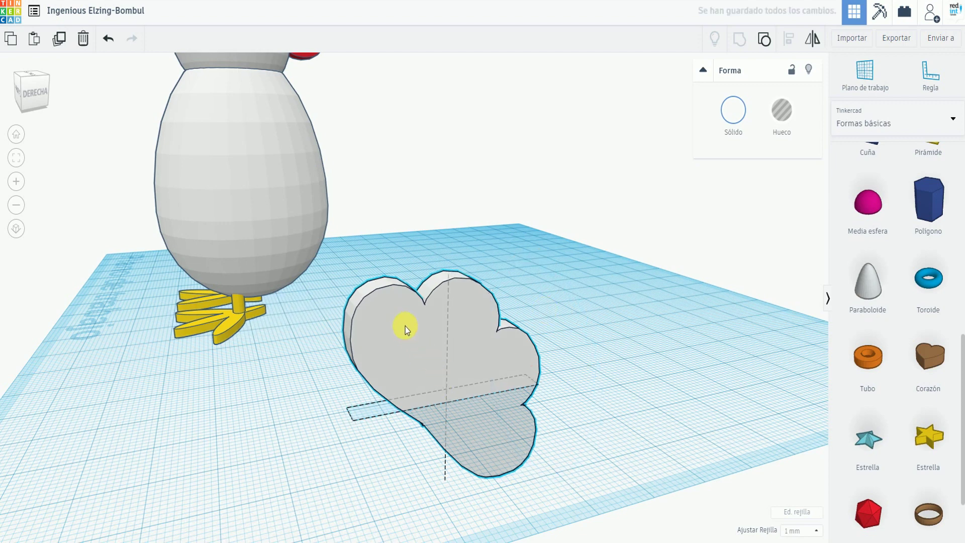
left_click_drag(380, 179, 315, 248)
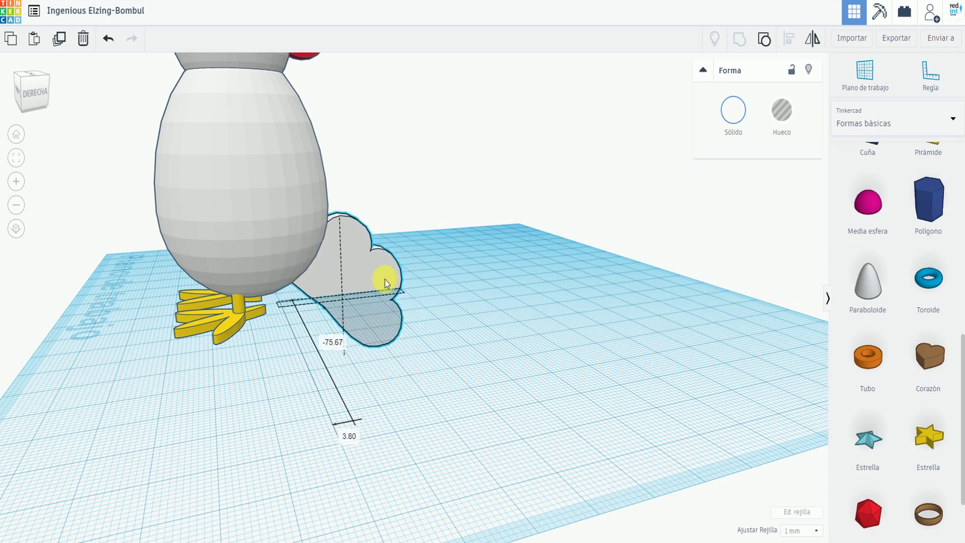
right_click_drag(563, 322, 563, 324)
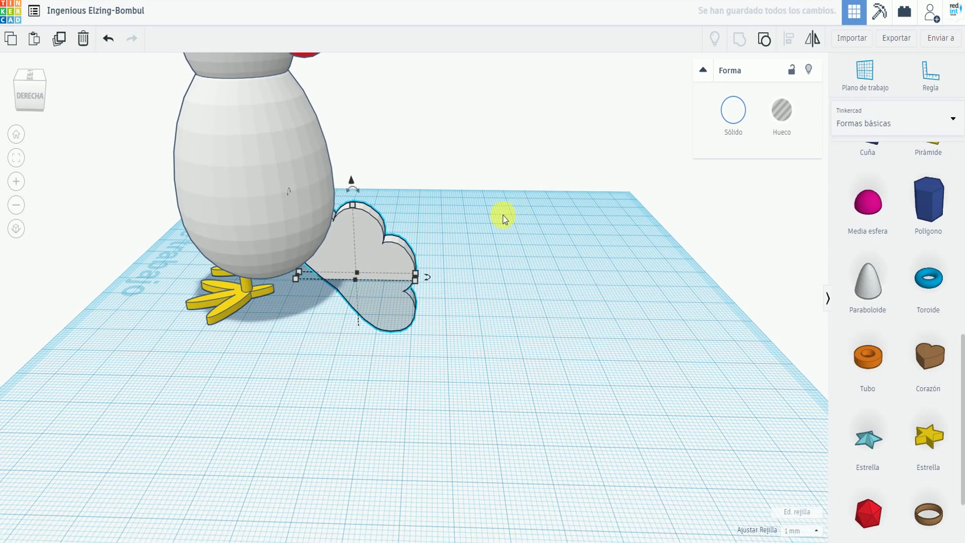
left_click_drag(352, 180, 370, 65)
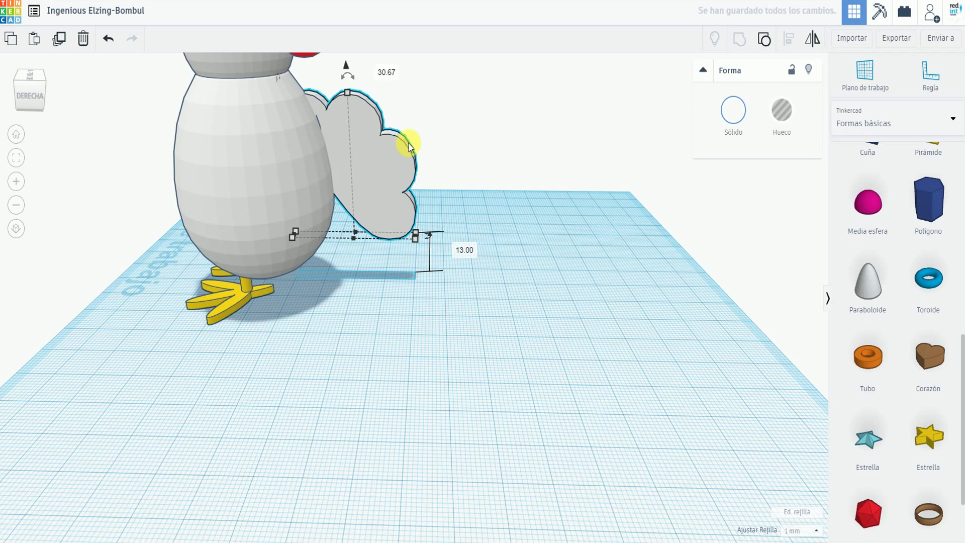
Rotate the white fan so its lobes point backwards as a tail, and nudge it across the bird's width.
left_click_drag(352, 75, 419, 95)
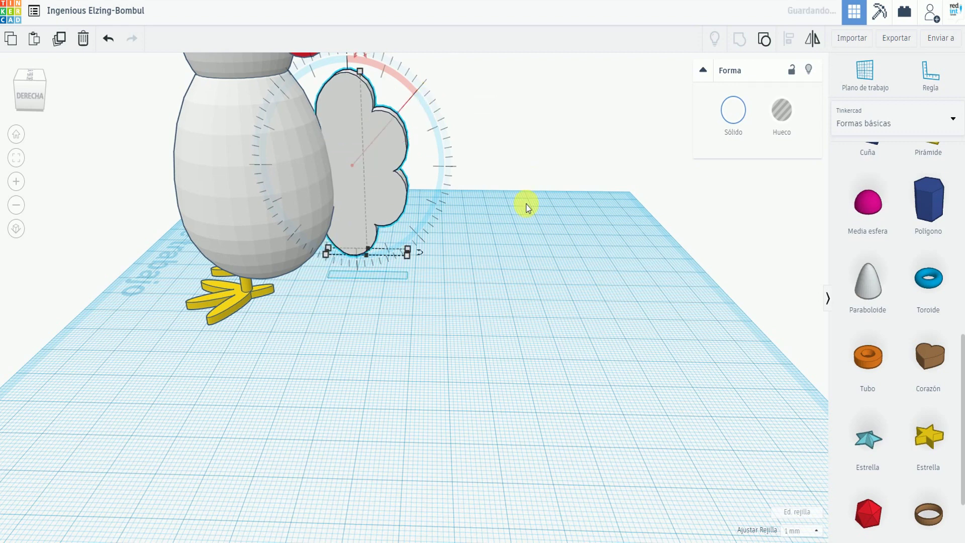
scroll(519, 232, "down", 2)
scroll(416, 192, "up", 2)
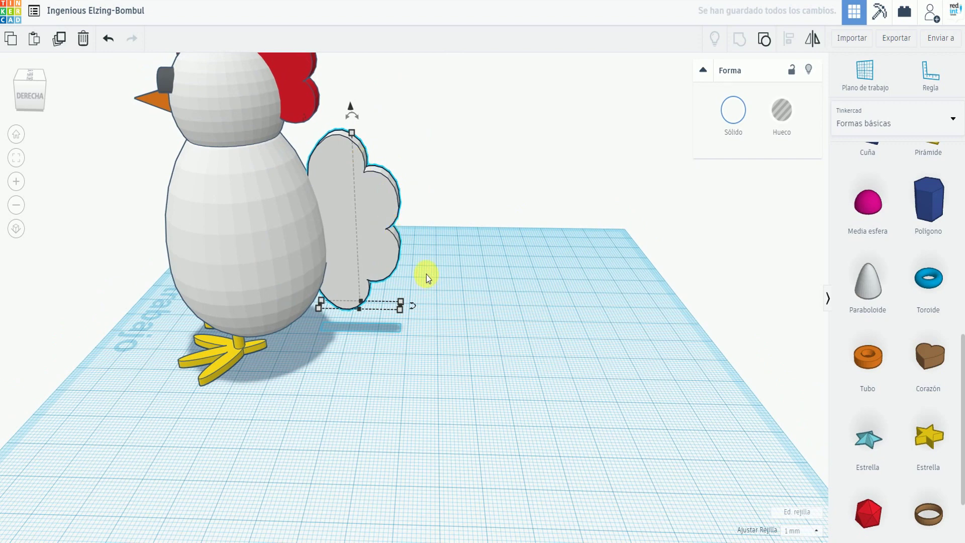
key("Down")
key("Down")
key("Down")
key("Down")
key("Down")
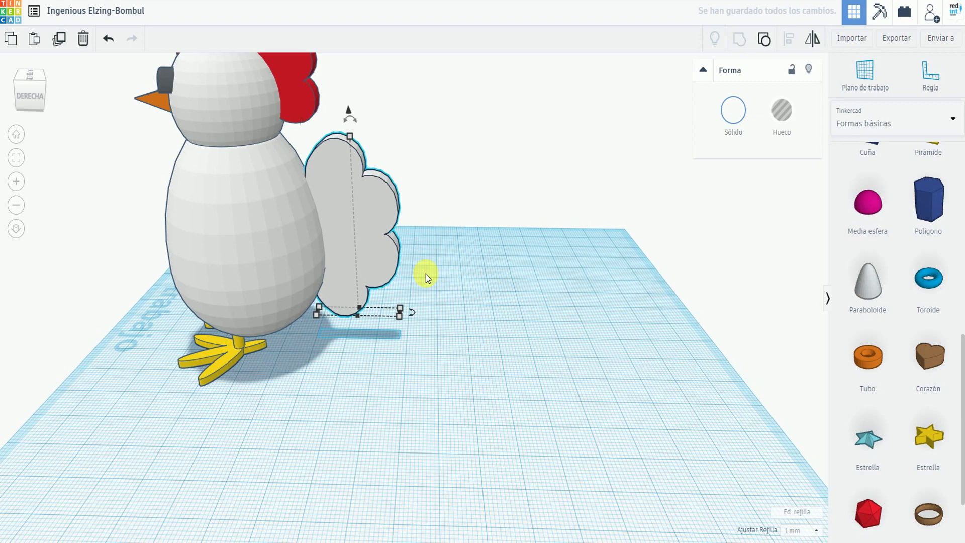
key("Down")
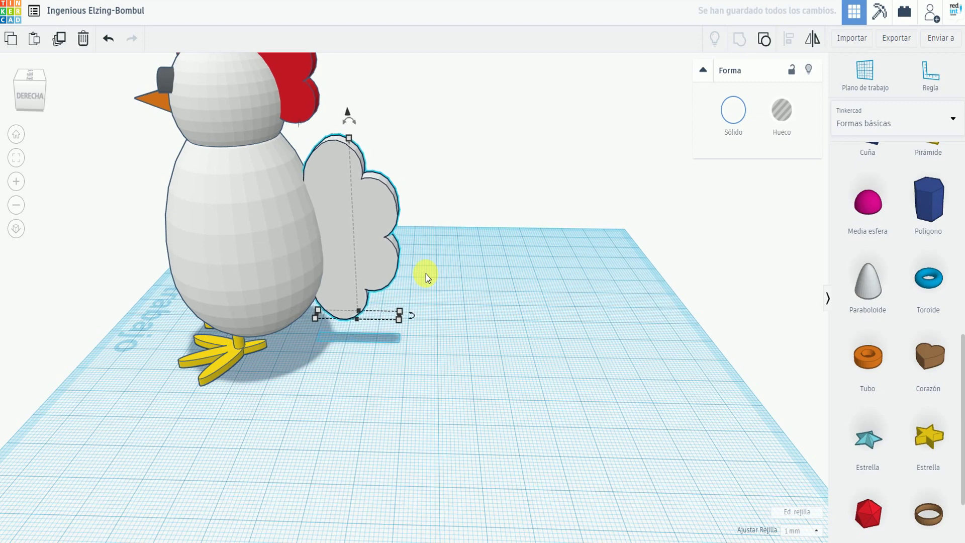
key("Up")
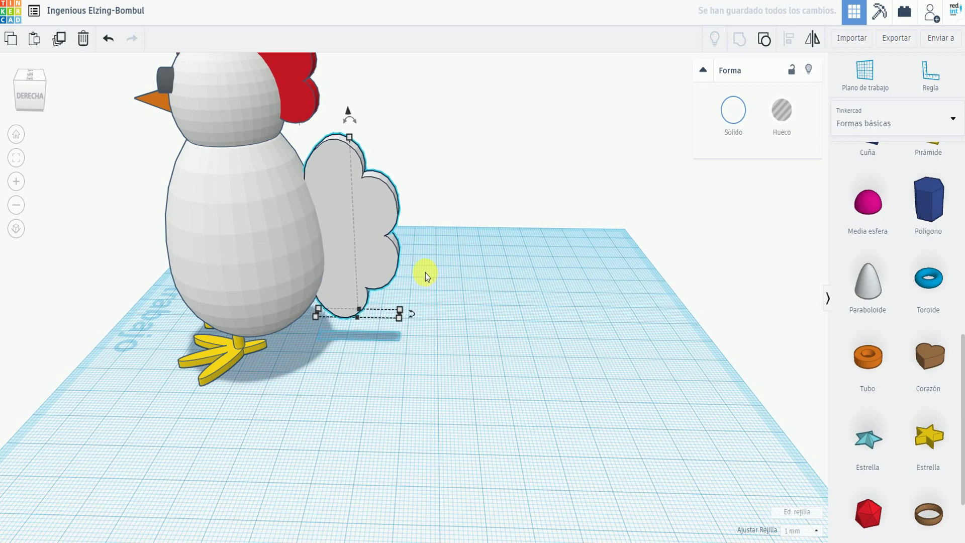
Align the white fan tail with the bird's body so both are centred across the bird's width.
right_click_drag(475, 334, 473, 325)
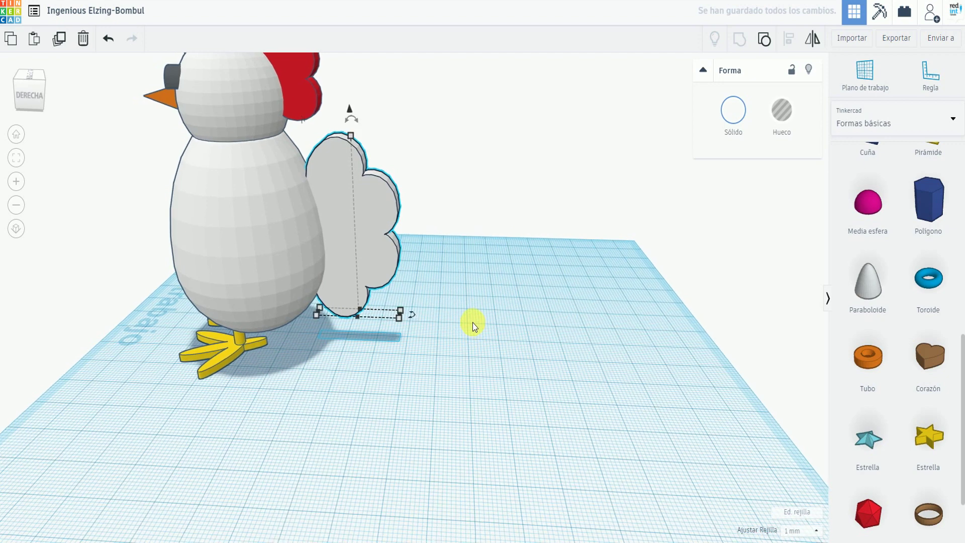
left_click(298, 228, "shift")
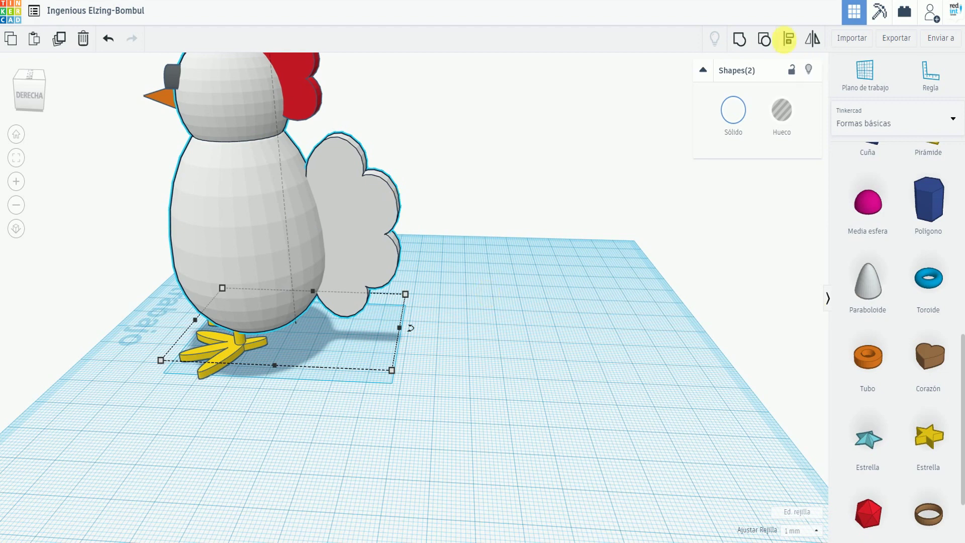
left_click(789, 38)
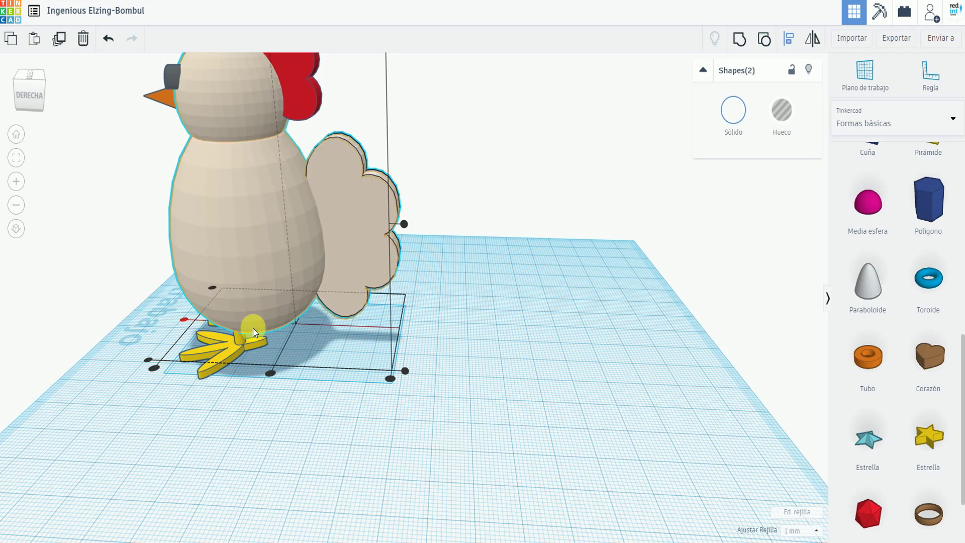
left_click(184, 320)
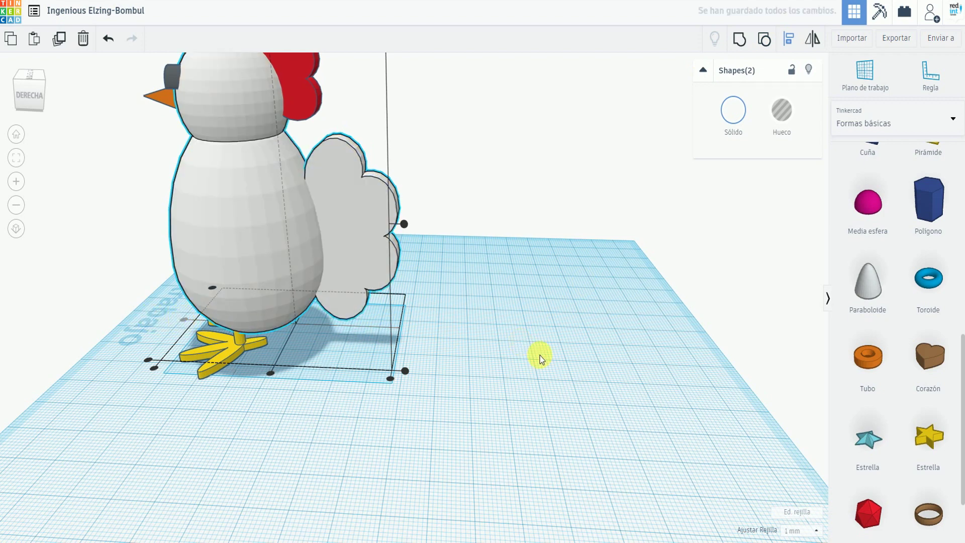
left_click(378, 439)
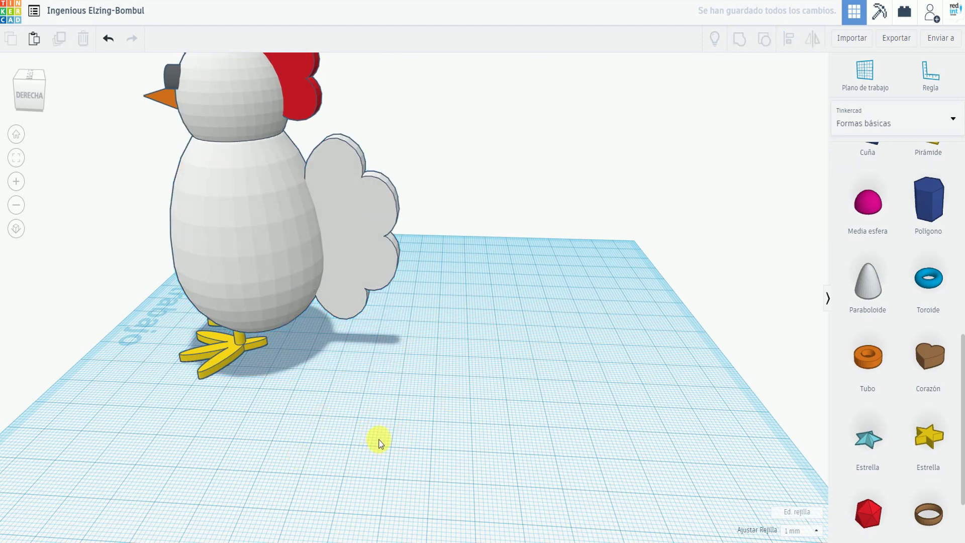
Place a bigote shape from page 5 of all the shape generators on the workplane in front of the bird.
scroll(379, 436, "up", 1)
scroll(375, 401, "down", 1)
right_click_drag(317, 416, 583, 402)
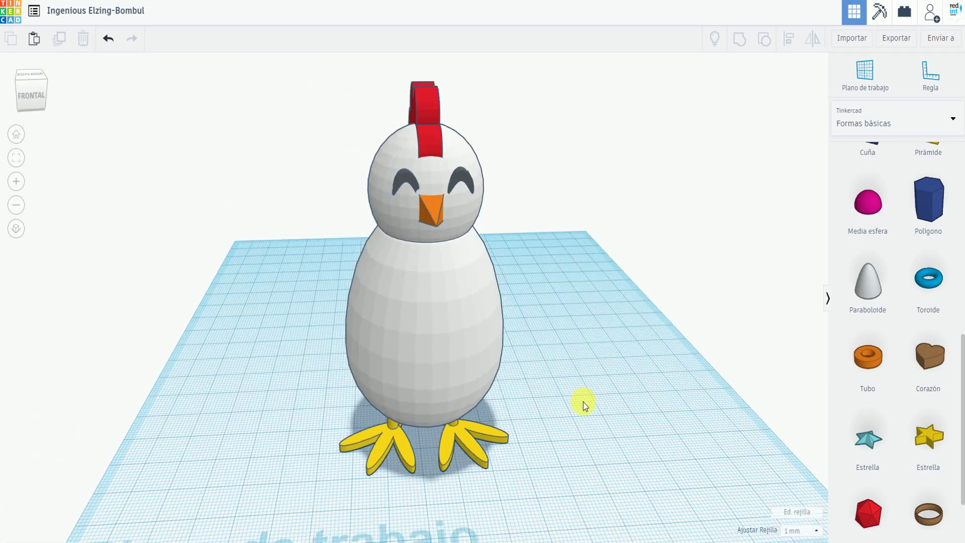
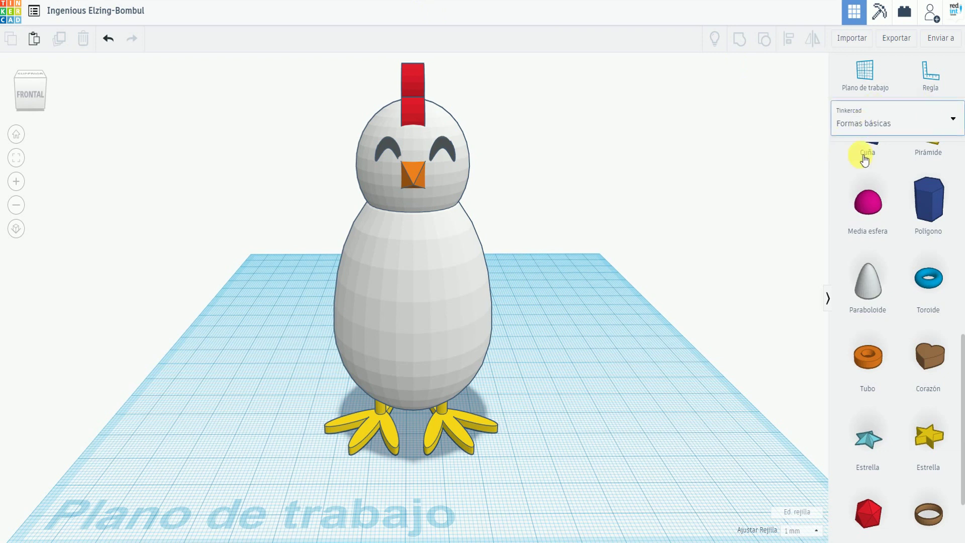
left_click(954, 120)
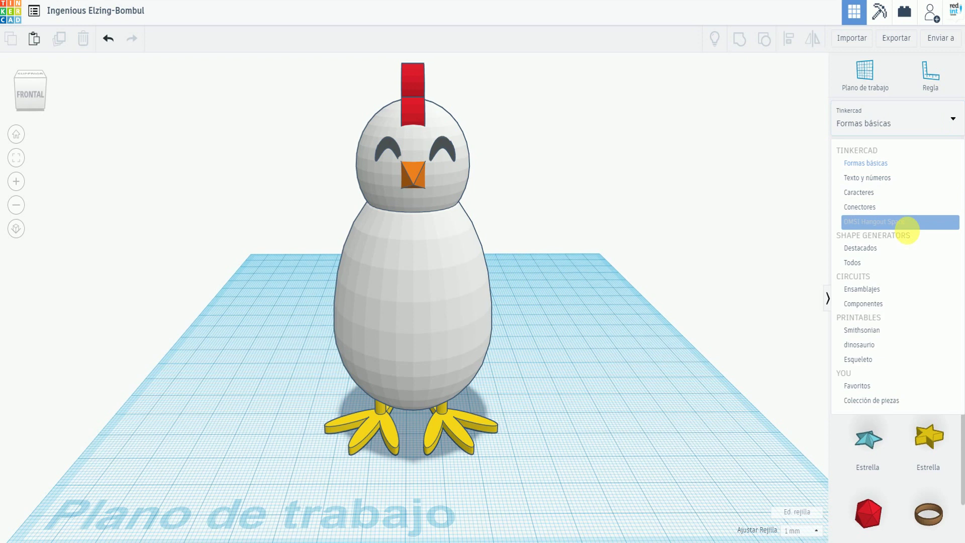
left_click(860, 263)
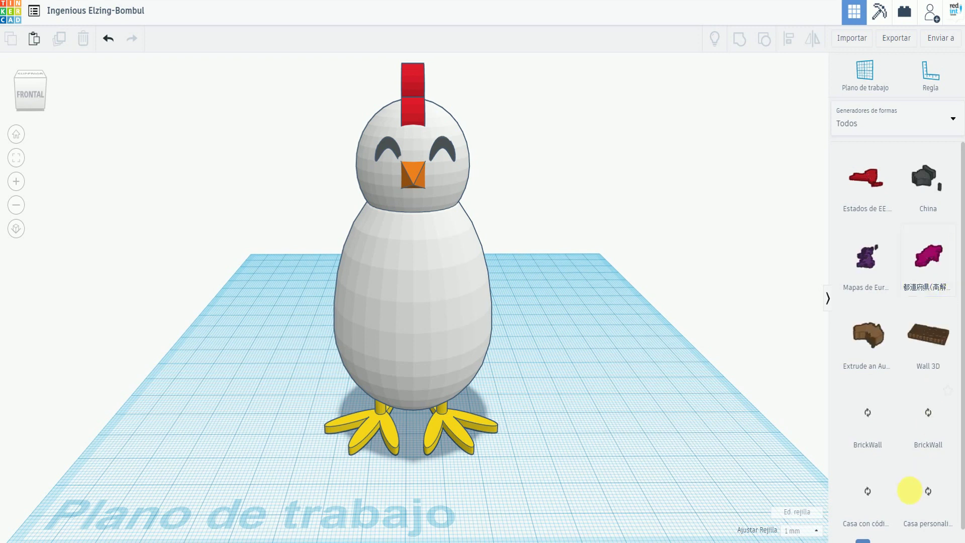
scroll(929, 486, "down", 1)
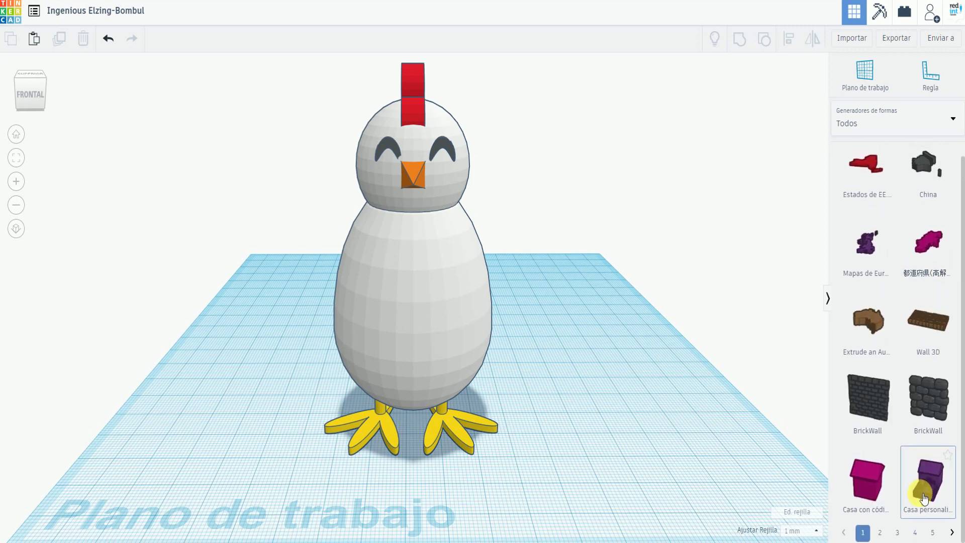
left_click(934, 533)
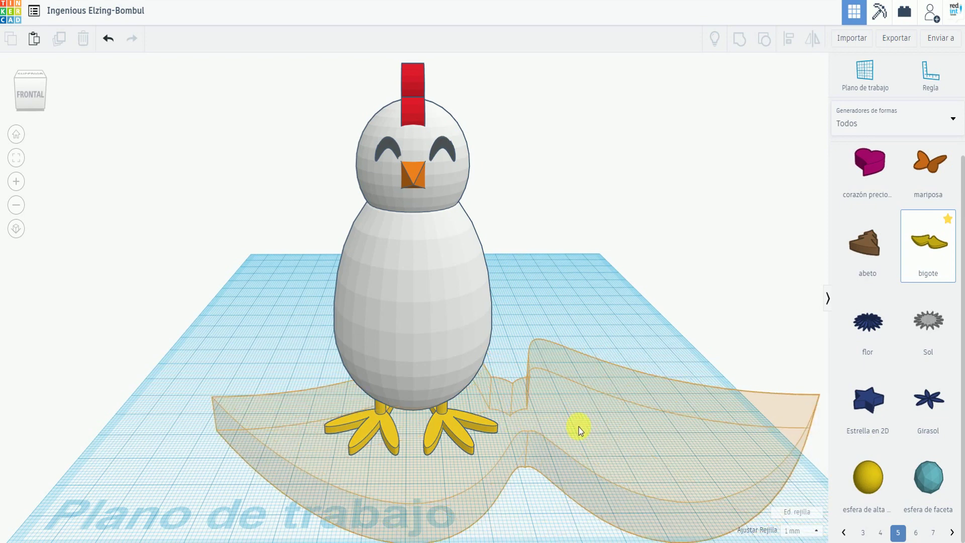
left_click(578, 426)
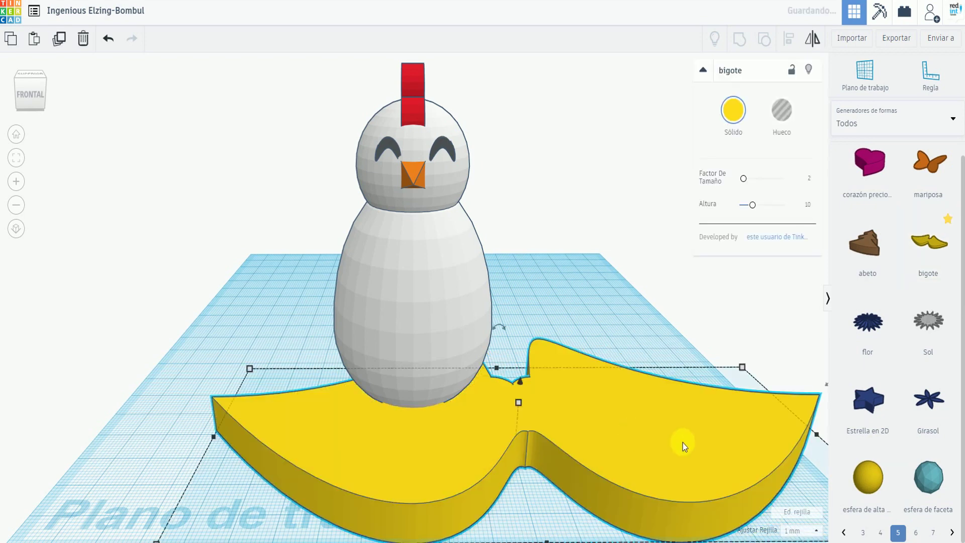
Scale the yellow bigote shape down proportionally to about 99 mm wide.
right_click_drag(567, 460, 536, 439)
left_click(551, 415)
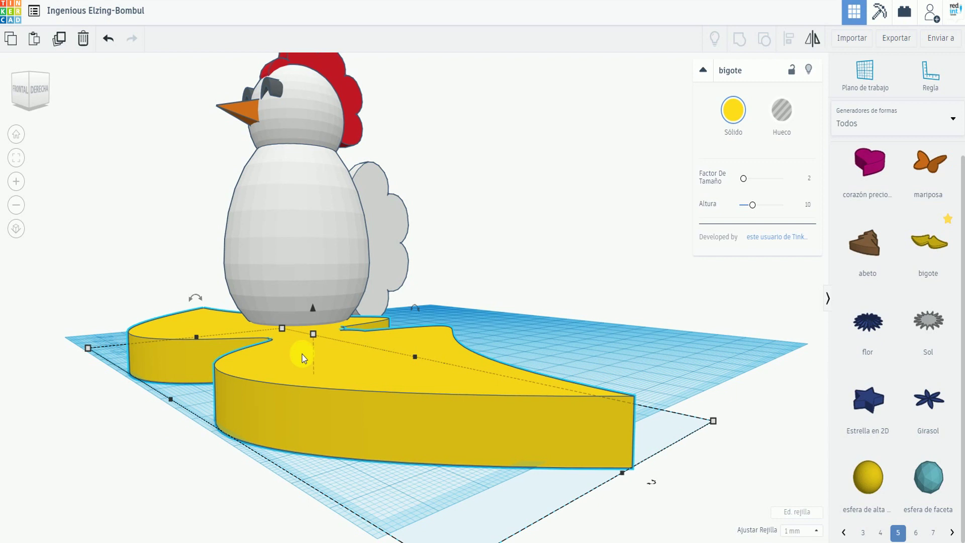
left_click(713, 420)
left_click_drag(713, 420, 304, 385)
right_click_drag(430, 490, 481, 495)
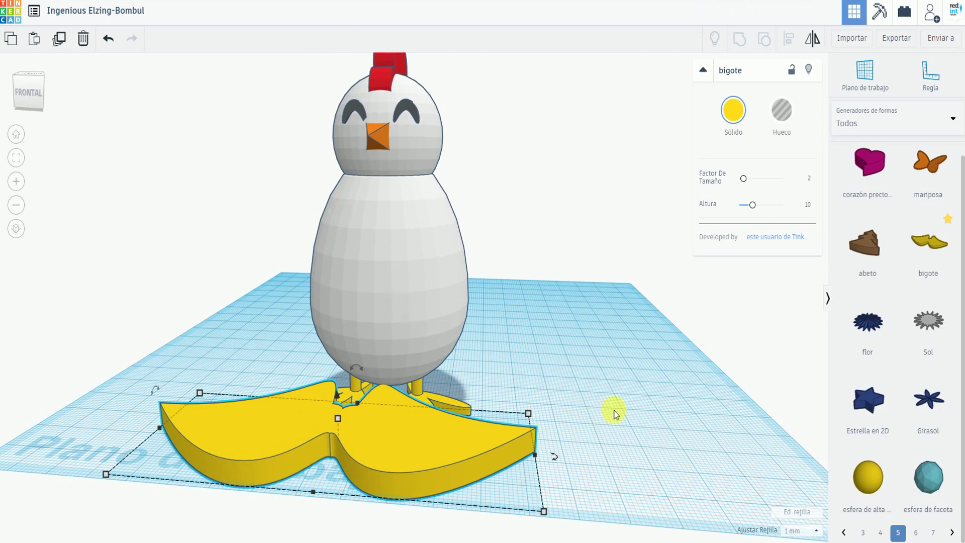
Rotate the yellow bigote 90° so it stands upright facing the bird's front.
right_click_drag(616, 410, 341, 378)
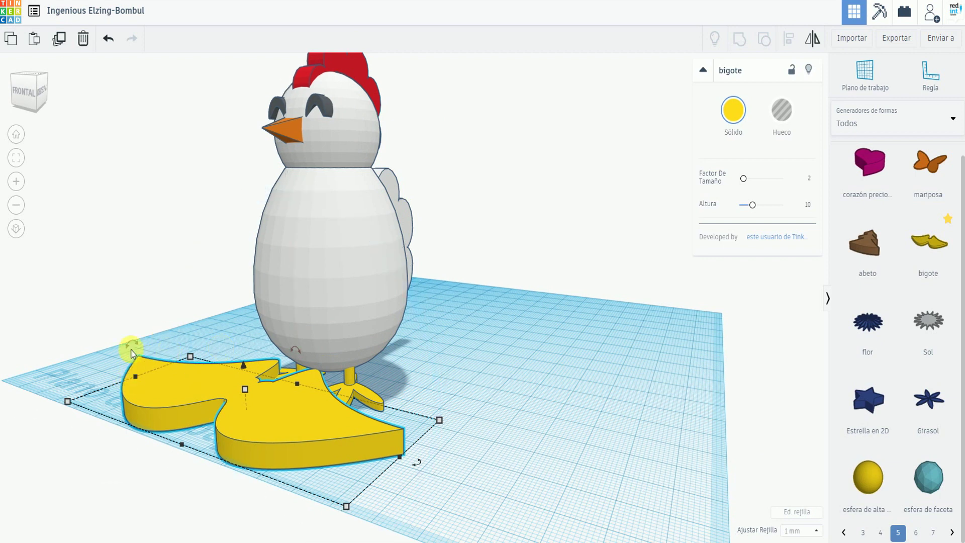
mouse_move(134, 345)
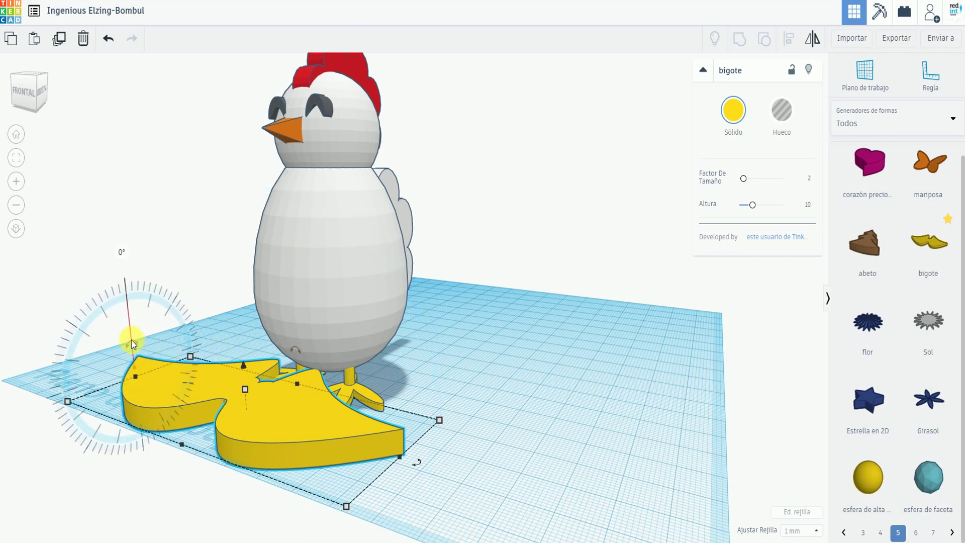
left_click_drag(131, 343, 72, 383)
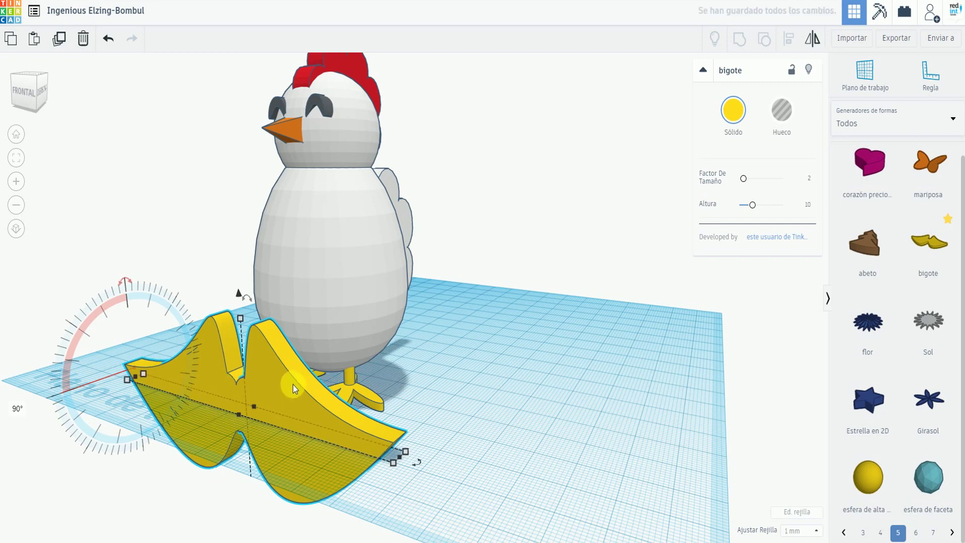
Move the yellow bigote into the bird's body and raise it so its ends stick out on both sides as wings.
left_click_drag(293, 389, 351, 369)
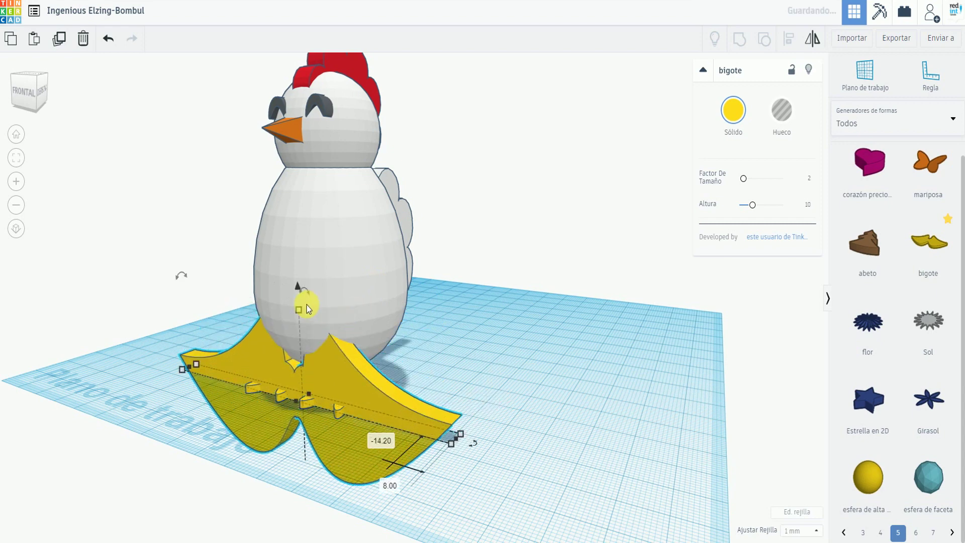
left_click_drag(300, 284, 341, 172)
right_click_drag(403, 427, 266, 315)
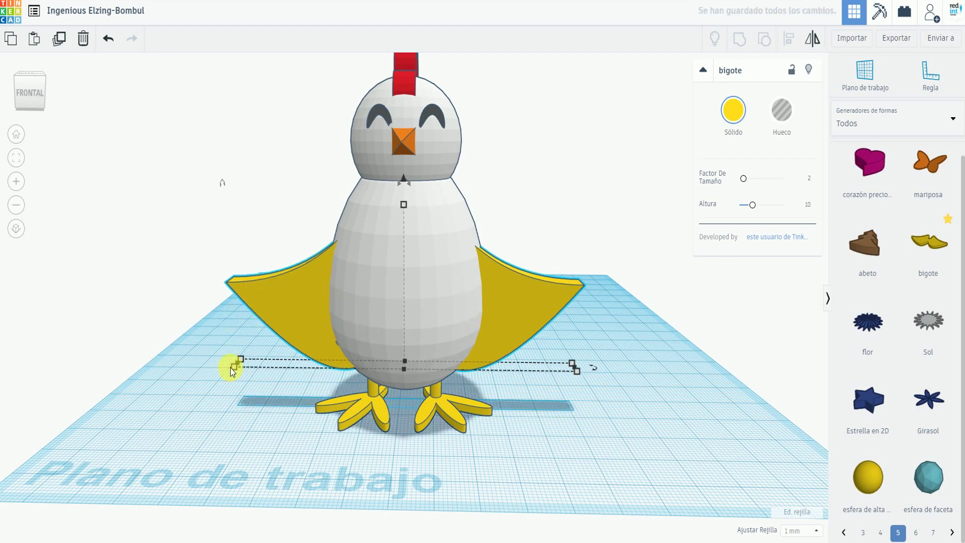
Scale the yellow wing shape down proportionally to 88 mm wide and 5 mm thick.
mouse_move(239, 367)
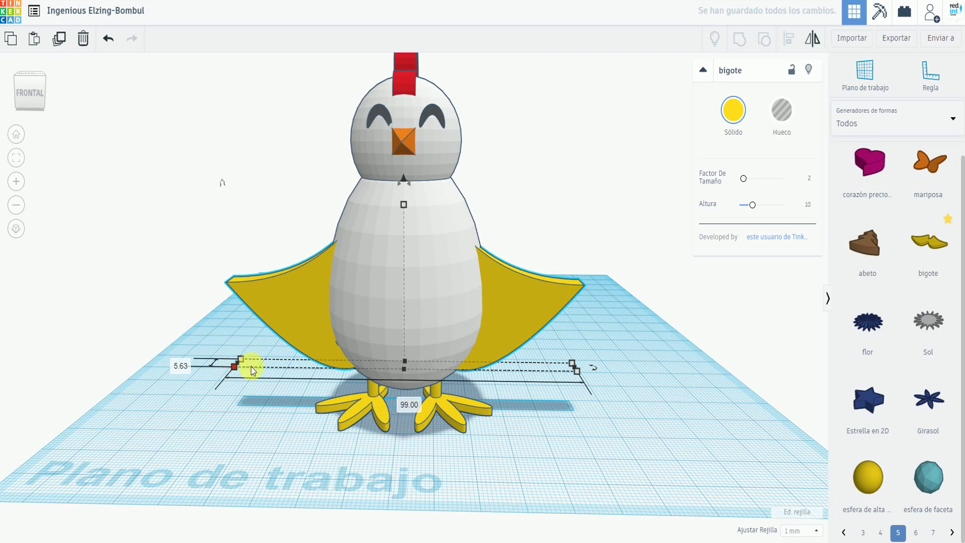
left_click_drag(259, 370, 274, 364)
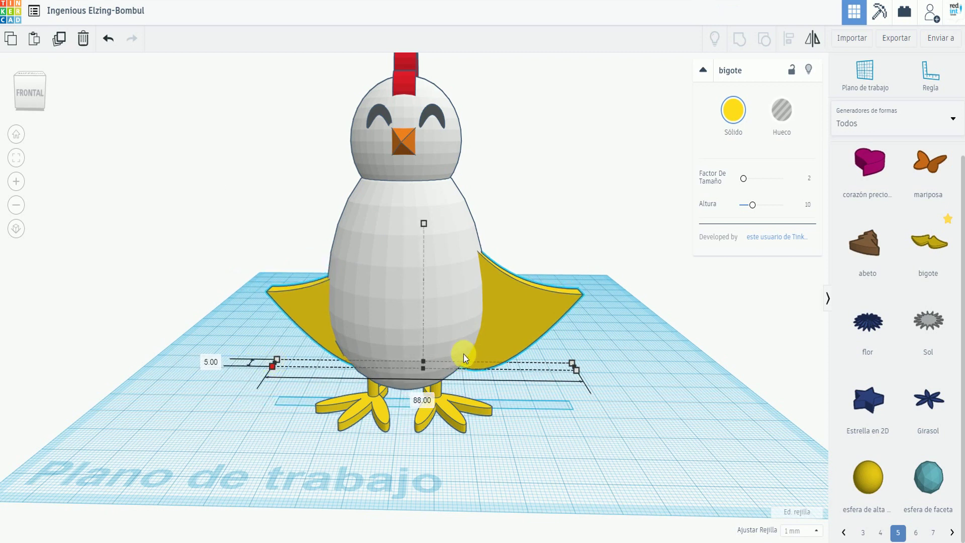
Shift the yellow wings 3 mm sideways to centre them on the body and raise them 8 mm.
key("Left")
key("Left")
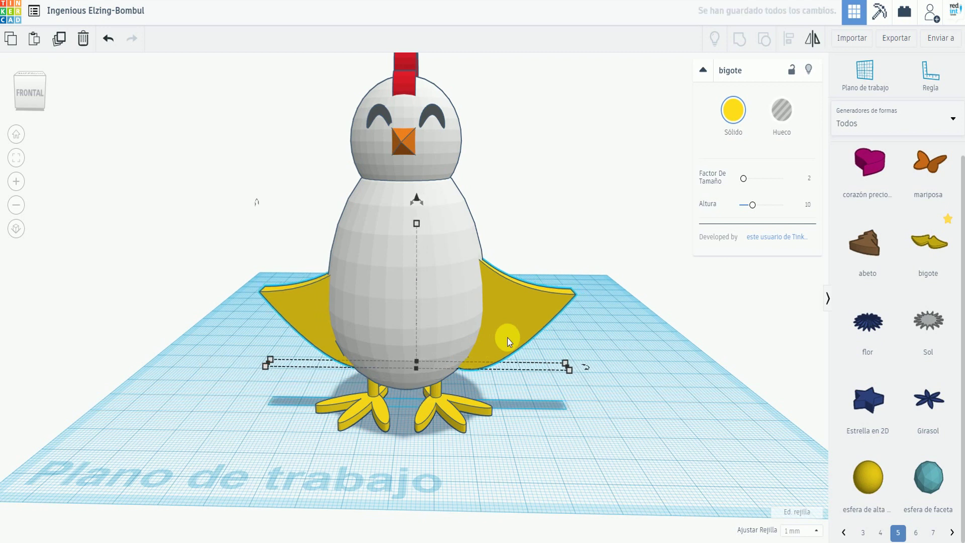
key("Left")
left_click_drag(413, 198, 405, 162)
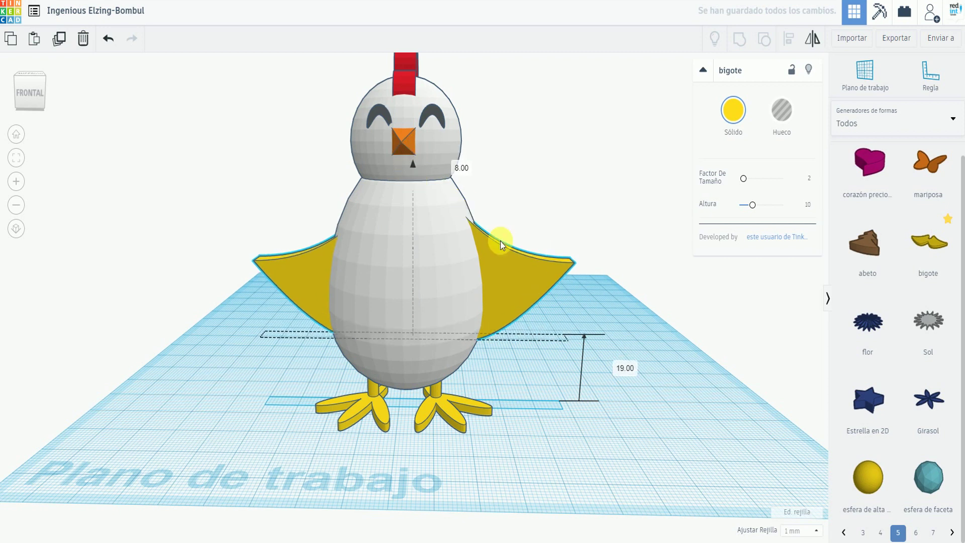
Align the yellow wings and the white body to their common centre in depth.
left_click_drag(611, 306, 442, 249)
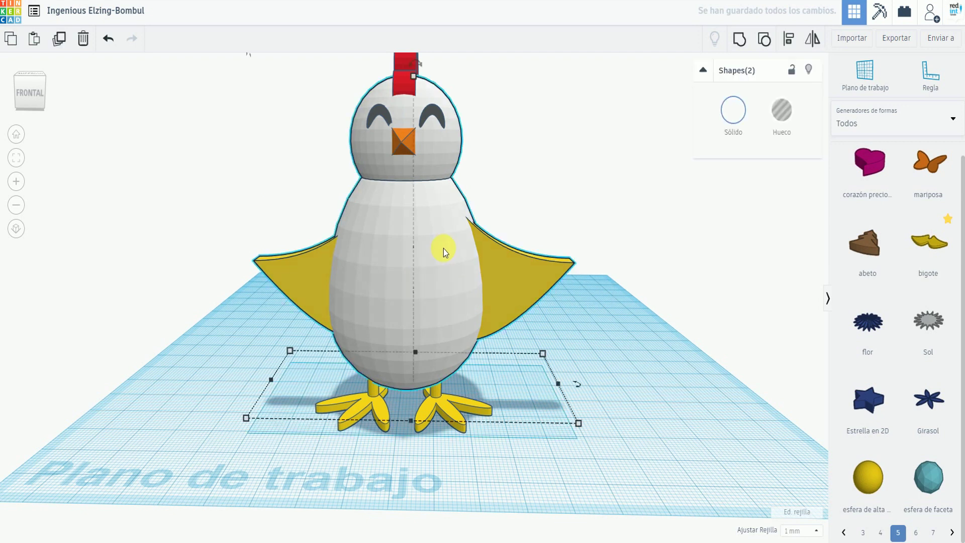
left_click(790, 39)
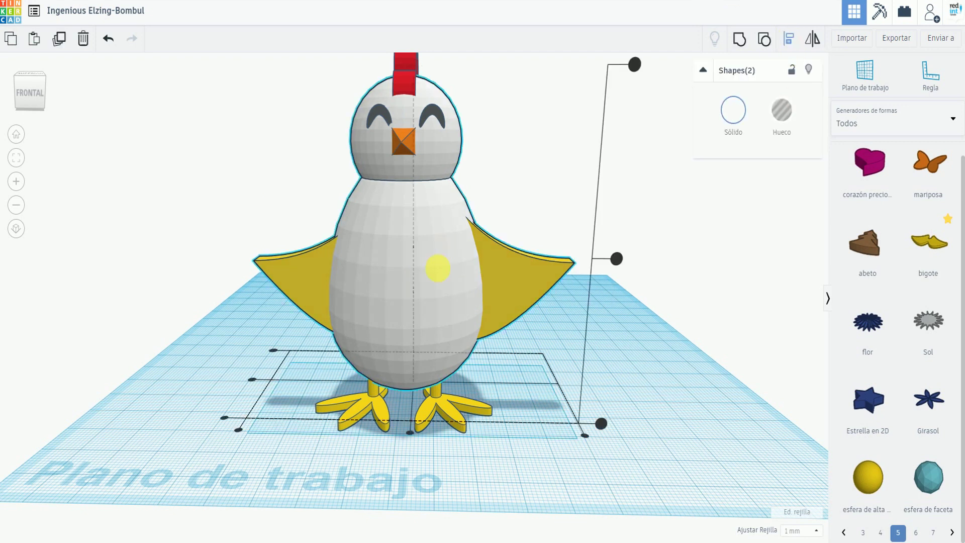
left_click(253, 380)
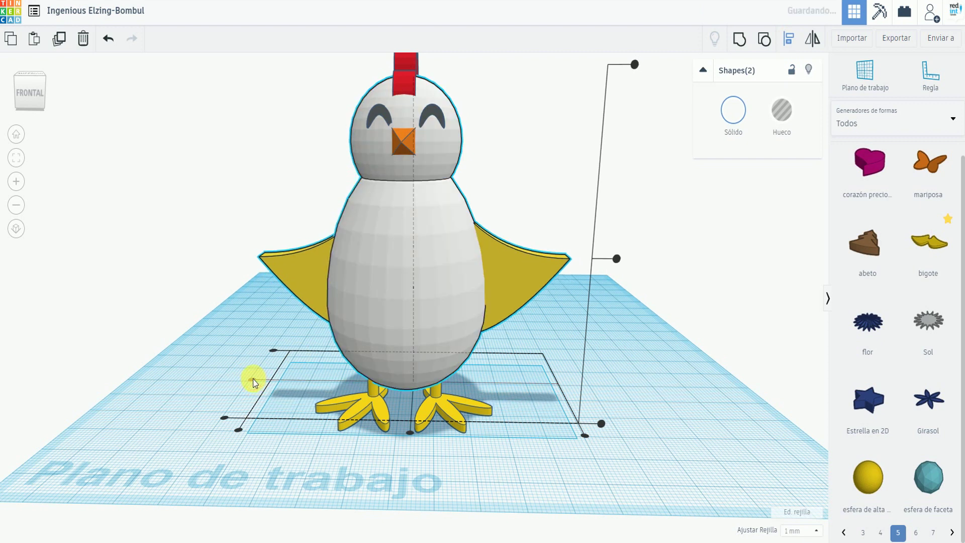
Try to centre the wings and the body on each other widthwise and undo that alignment.
left_click(410, 432)
left_click(410, 432)
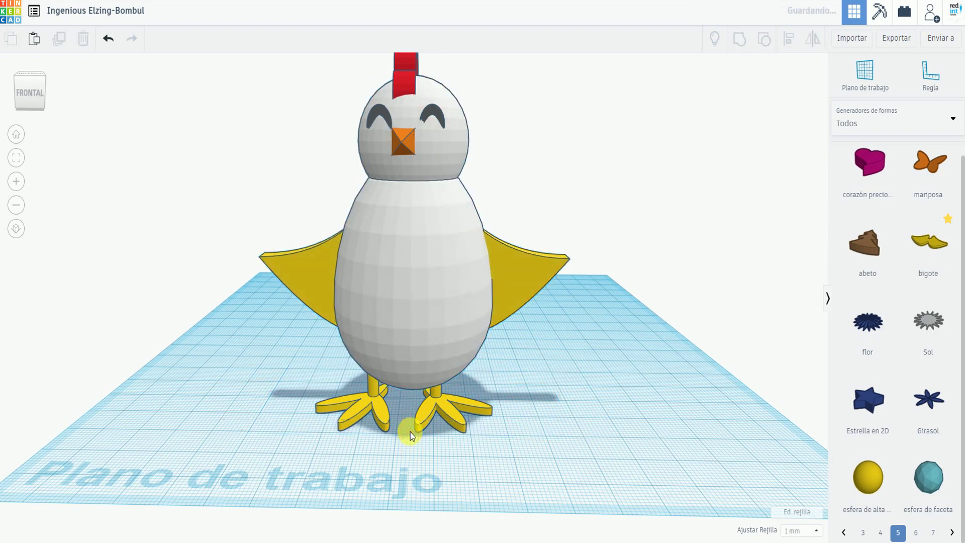
left_click(108, 39)
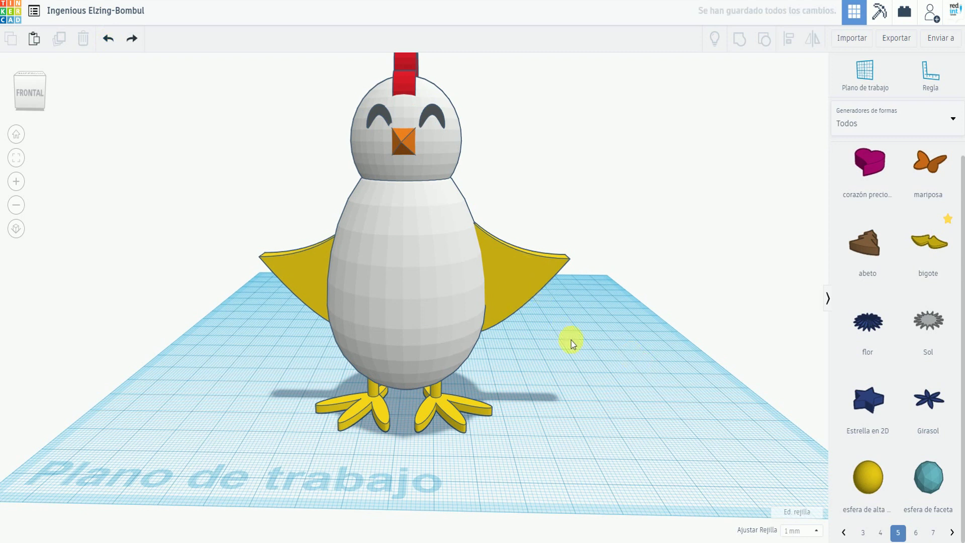
Shift the yellow wings alone 1 mm sideways toward the body's centre and deselect them.
left_click(511, 318)
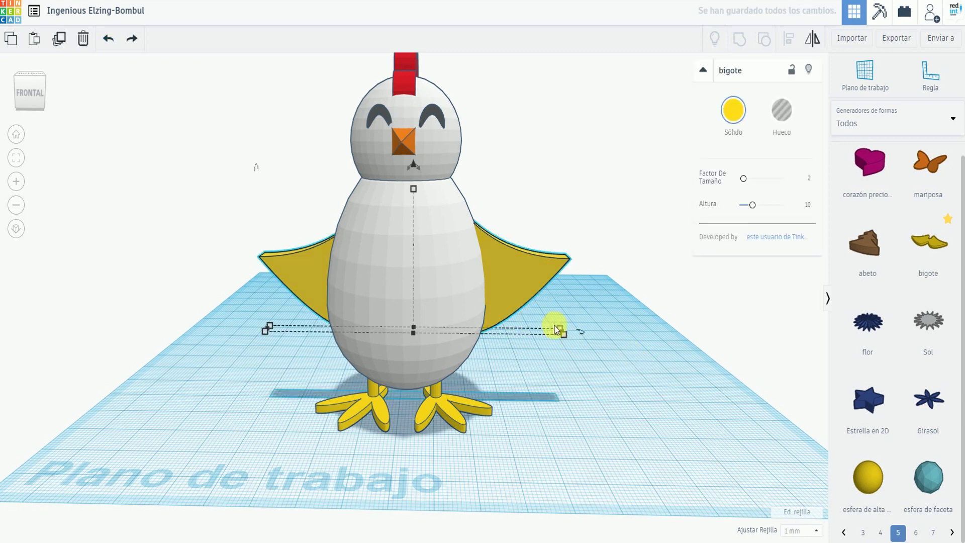
key("Left")
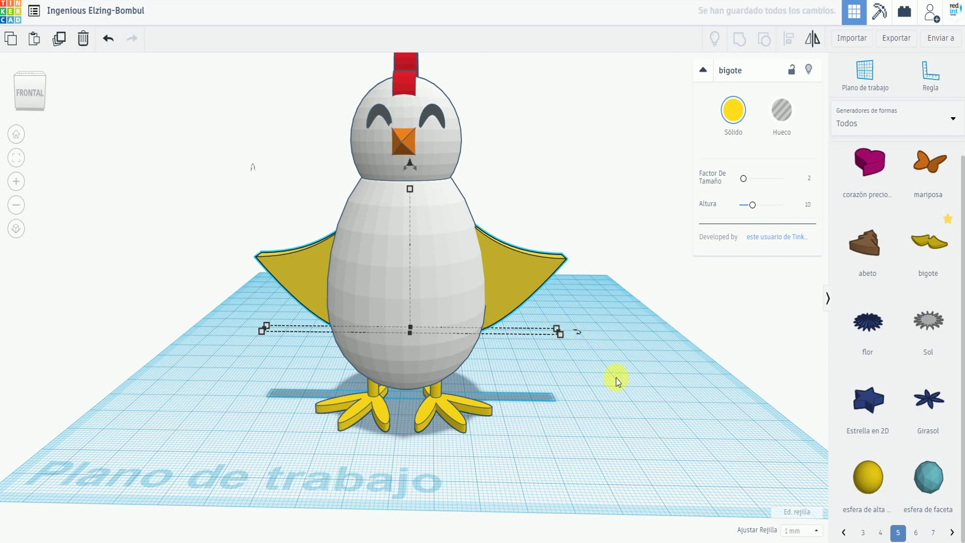
left_click(610, 405)
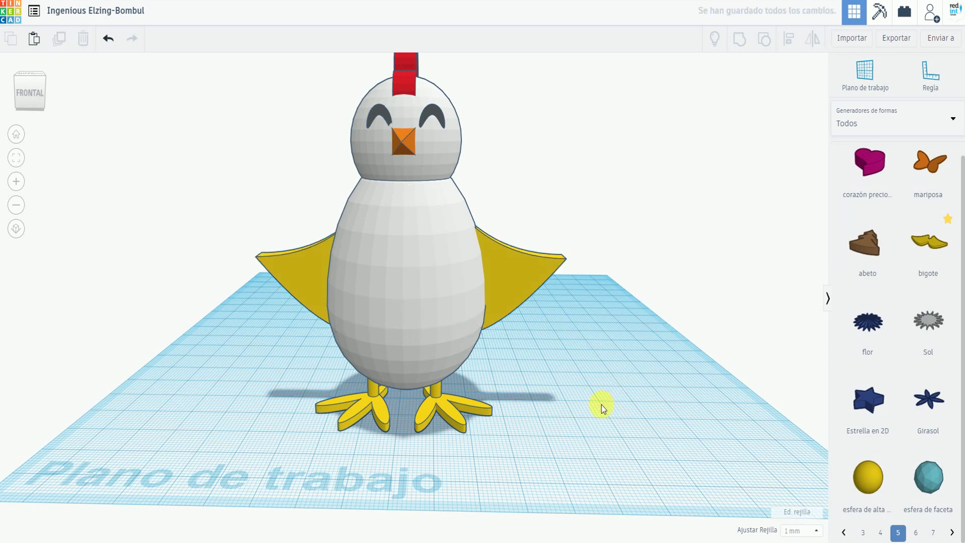
Add a solid red Cubo from the Formas básicas collection beside the bird's feet.
scroll(615, 377, "down", 3)
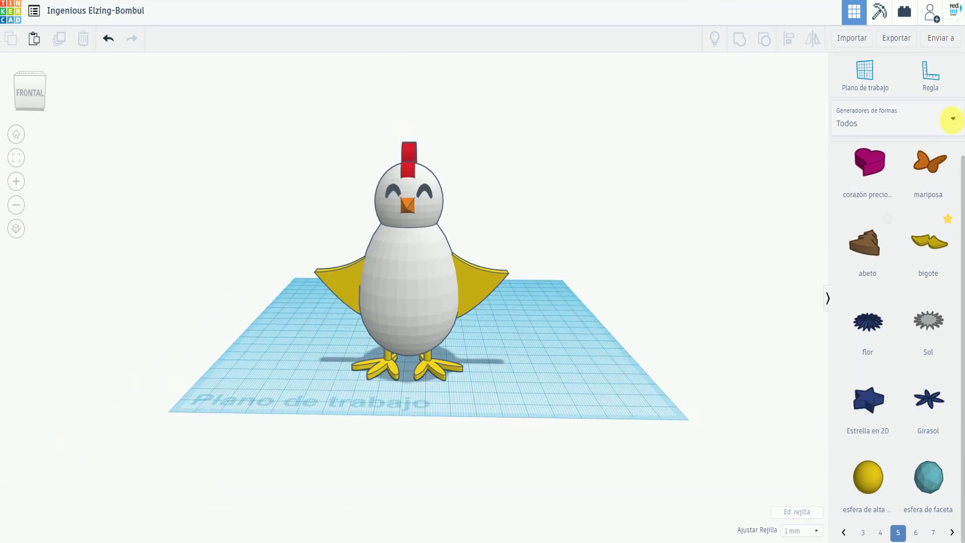
left_click(954, 120)
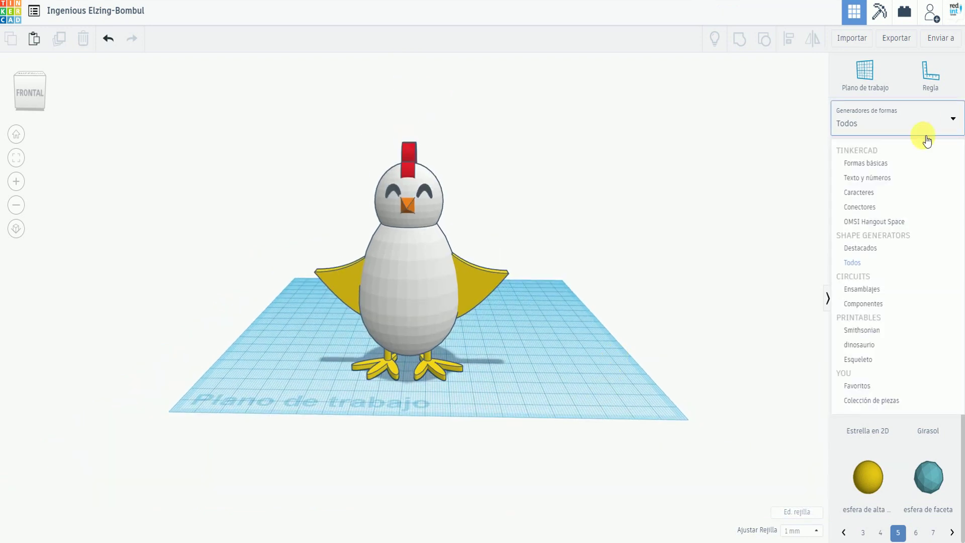
left_click(886, 165)
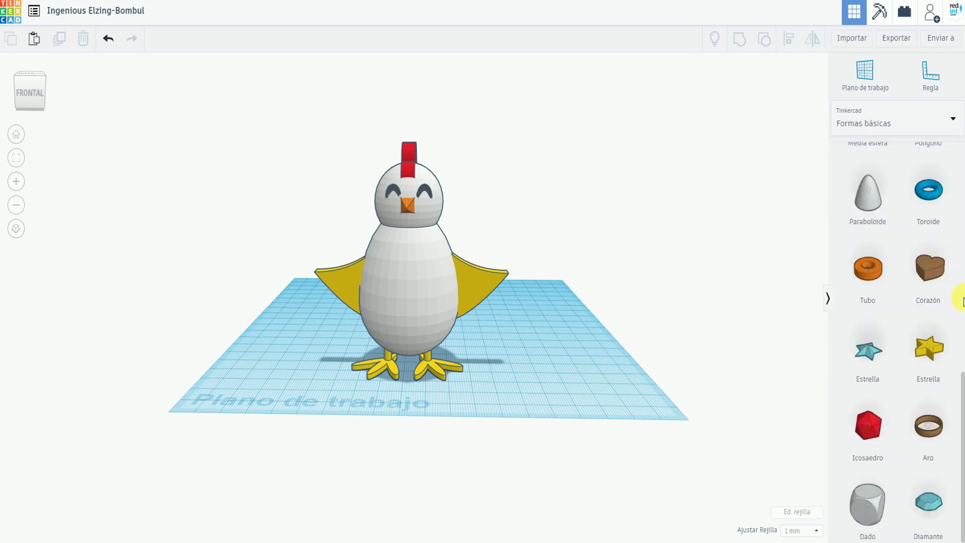
scroll(961, 299, "up", 4)
left_click_drag(961, 297, 959, 258)
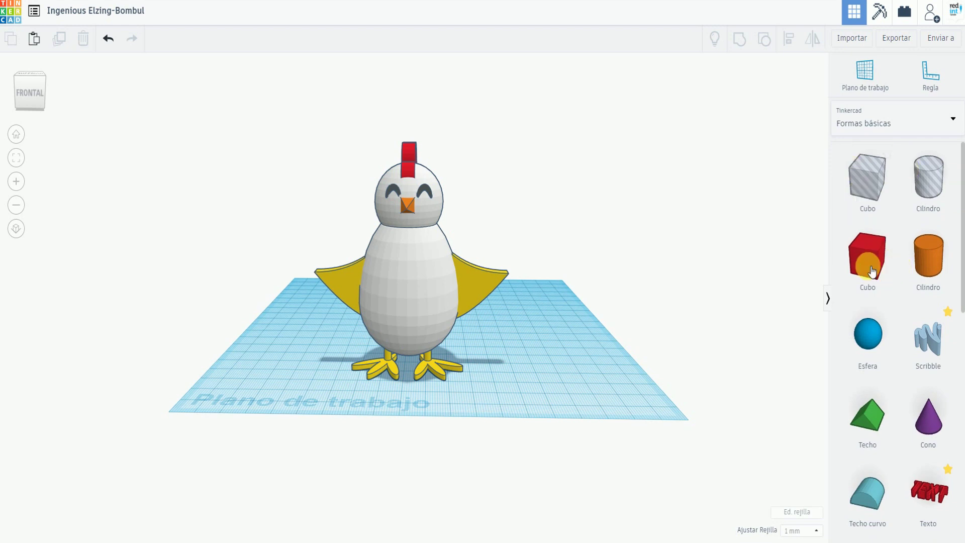
left_click_drag(493, 375, 279, 359)
Stretch the red cube's footprint under the feet to 64 mm wide and 24 mm deep.
left_click_drag(2, 185, 17, 137)
left_click(17, 135)
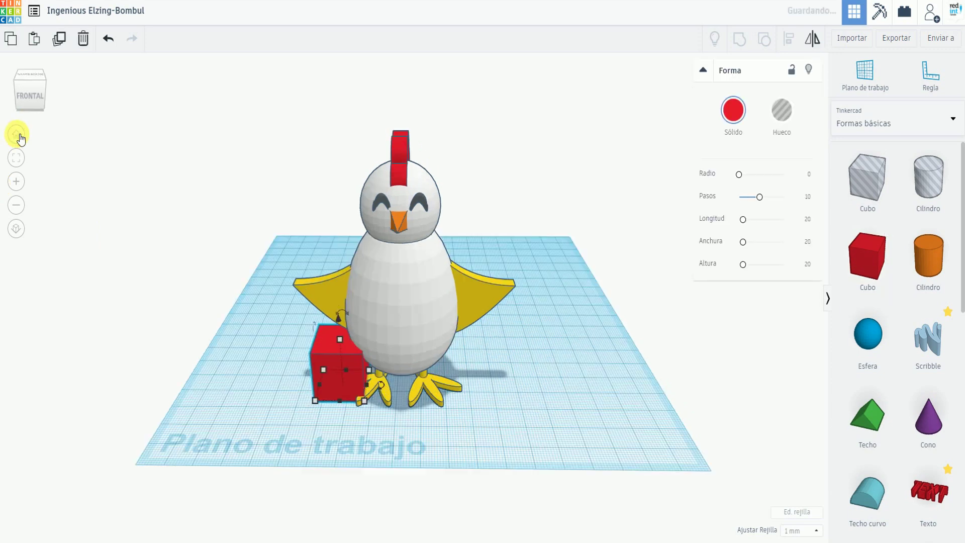
mouse_move(355, 432)
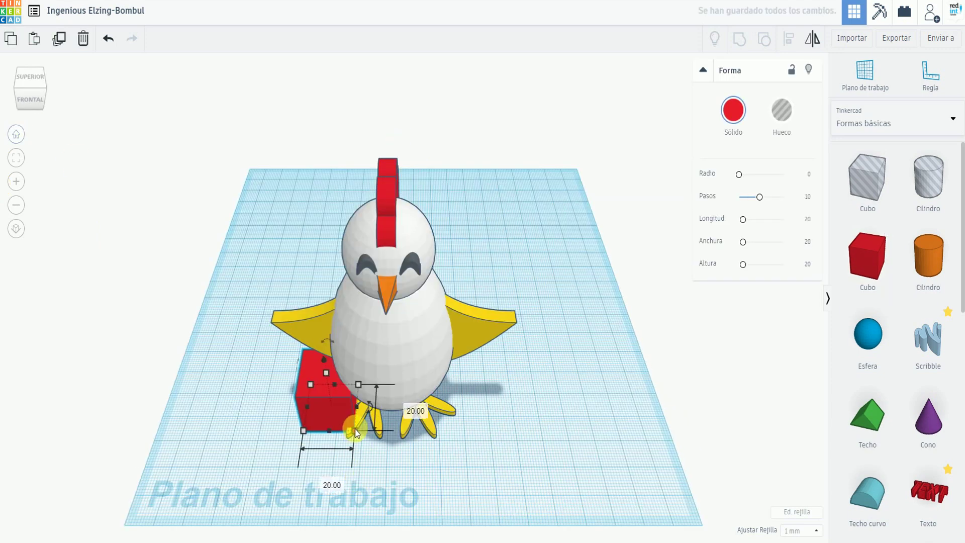
left_click_drag(425, 437, 481, 435)
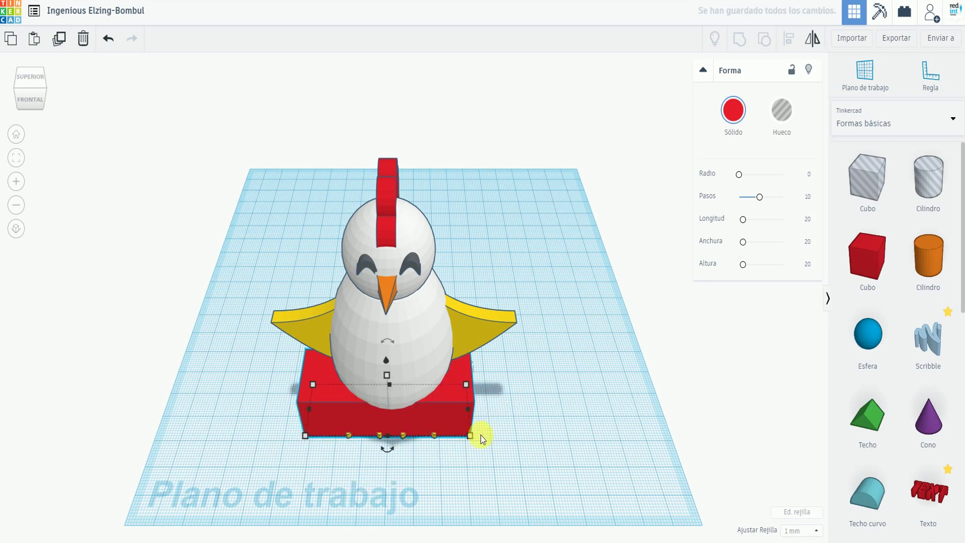
left_click_drag(302, 437, 303, 441)
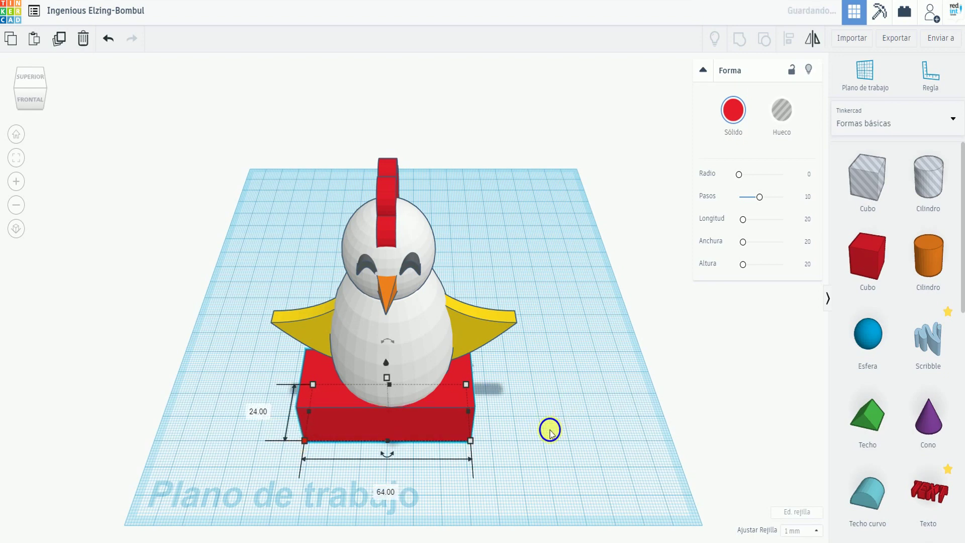
Set the height of the red box under the bird to 10 mm.
right_click_drag(457, 437, 371, 437)
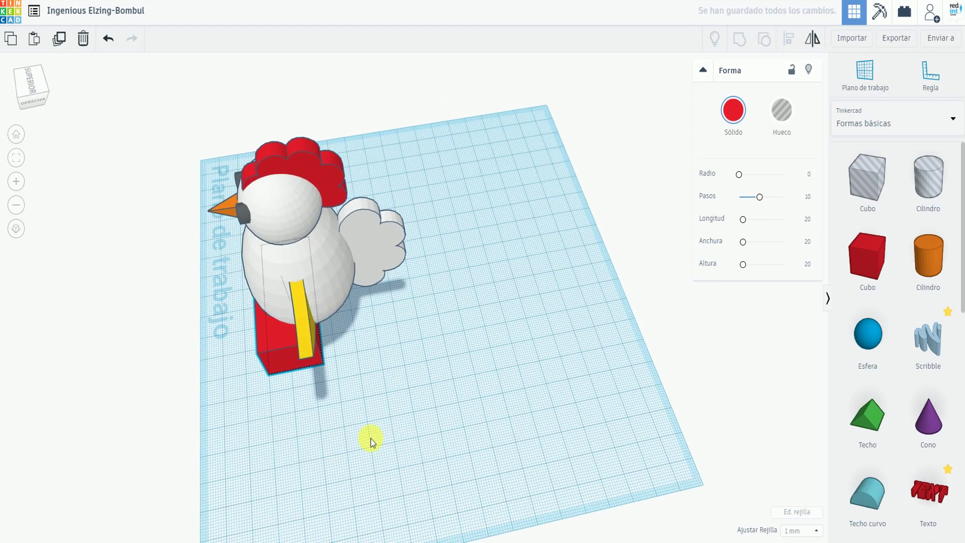
right_click_drag(491, 457, 454, 411)
mouse_move(457, 442)
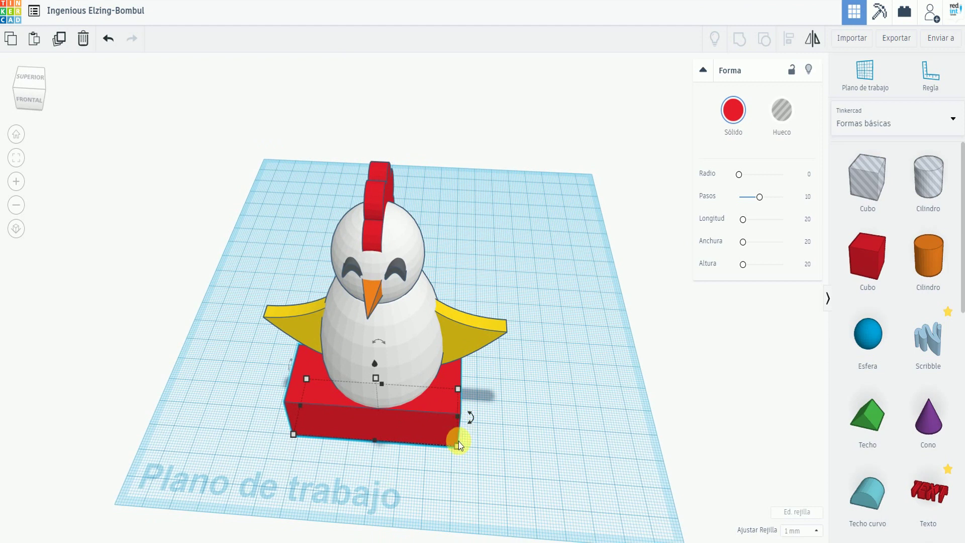
right_click_drag(509, 436, 509, 430)
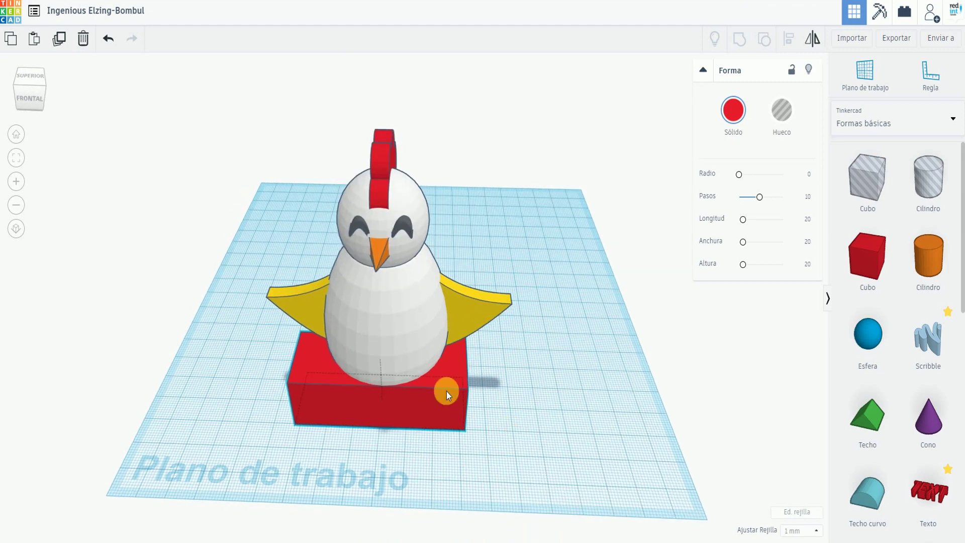
mouse_move(380, 359)
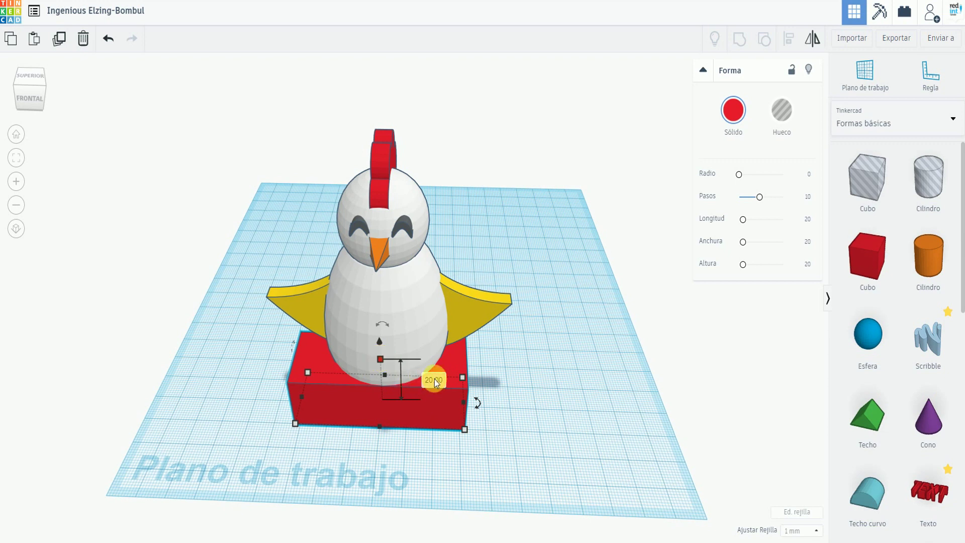
left_click(434, 381)
type("10")
key("Return")
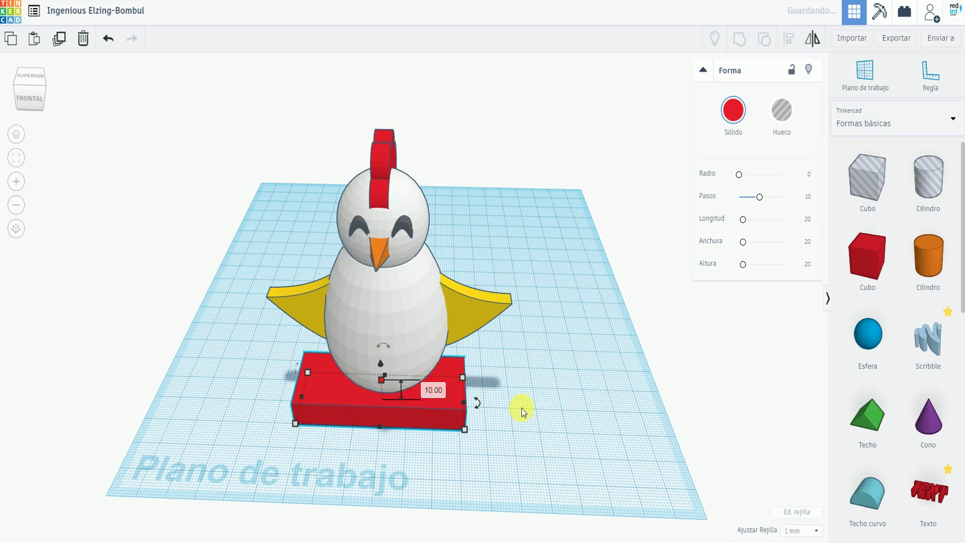
Move the red box aside to clear the feet, and raise all the bird's parts together by 10 mm.
left_click_drag(358, 403, 557, 405)
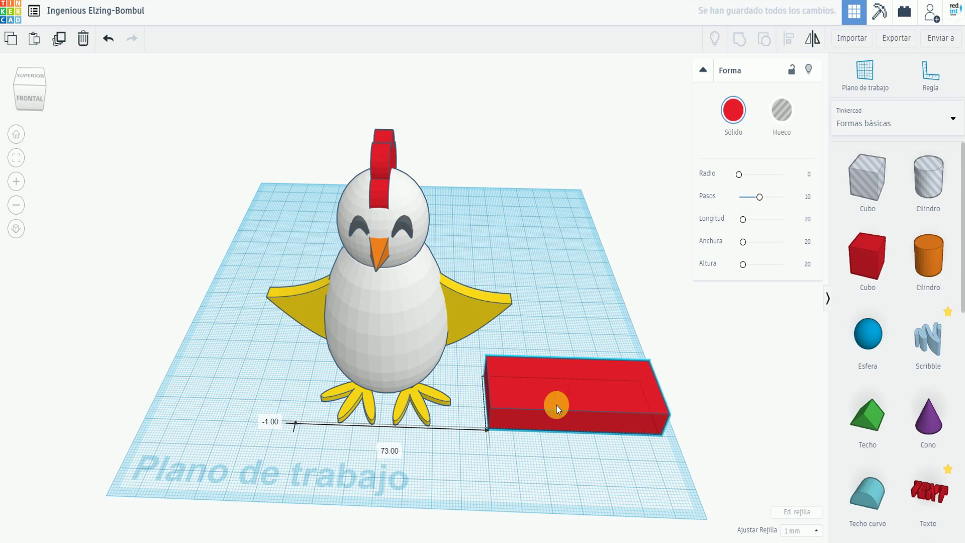
left_click_drag(286, 167, 454, 458)
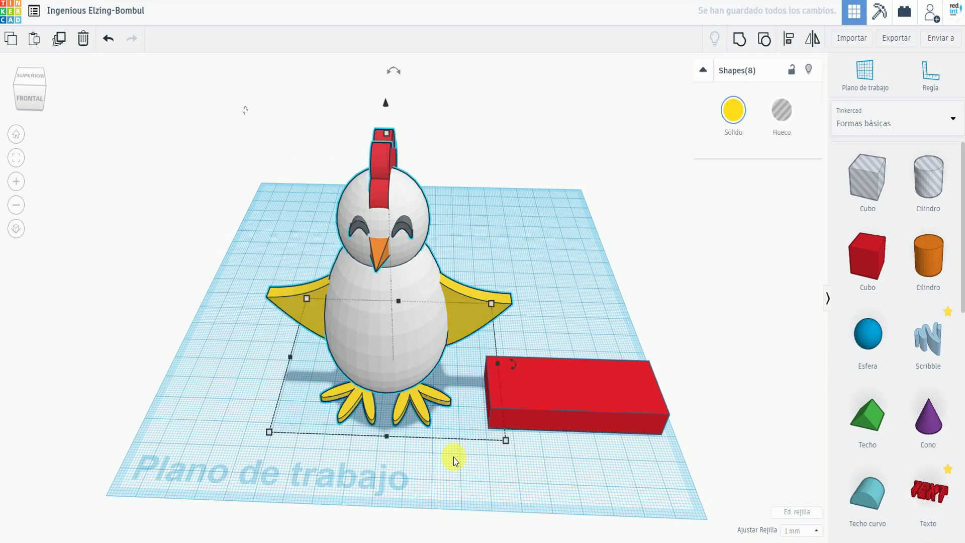
right_click_drag(451, 316, 529, 305)
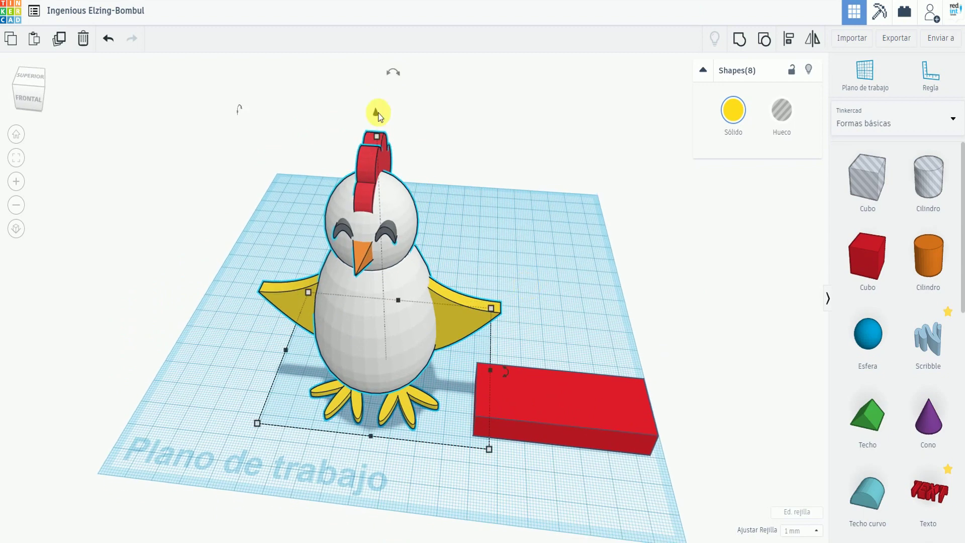
left_click_drag(375, 112, 376, 84)
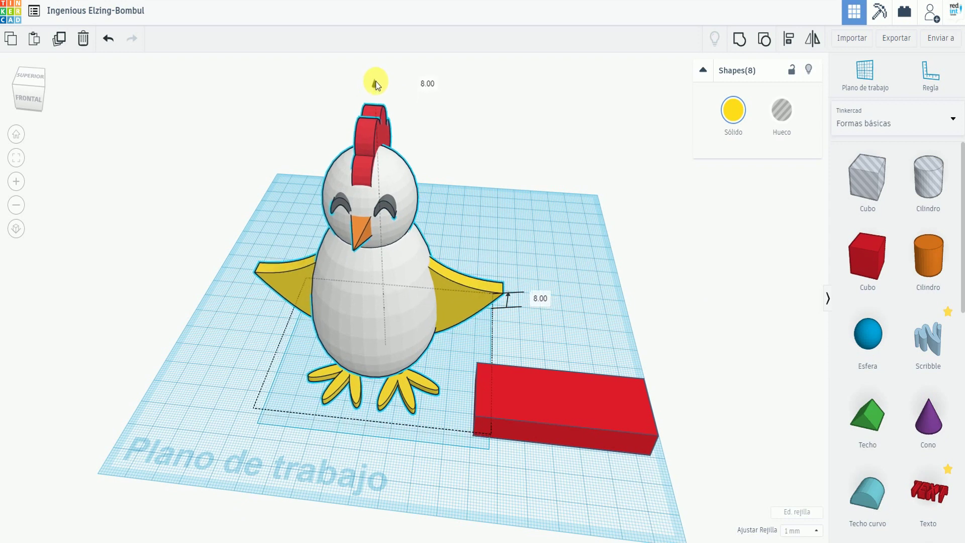
left_click_drag(377, 81, 376, 76)
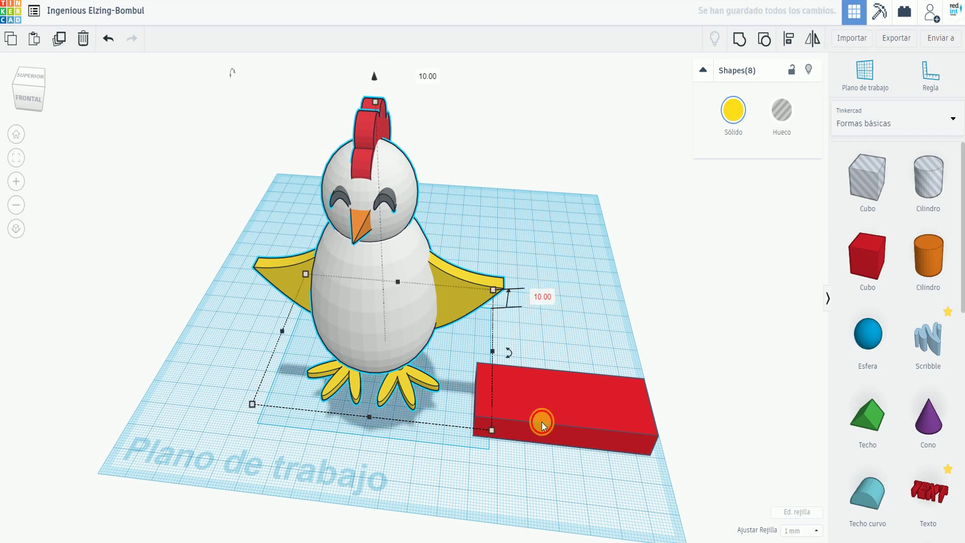
Move the red box back under the raised bird so both feet stand on it as a base.
left_click_drag(448, 424, 402, 405)
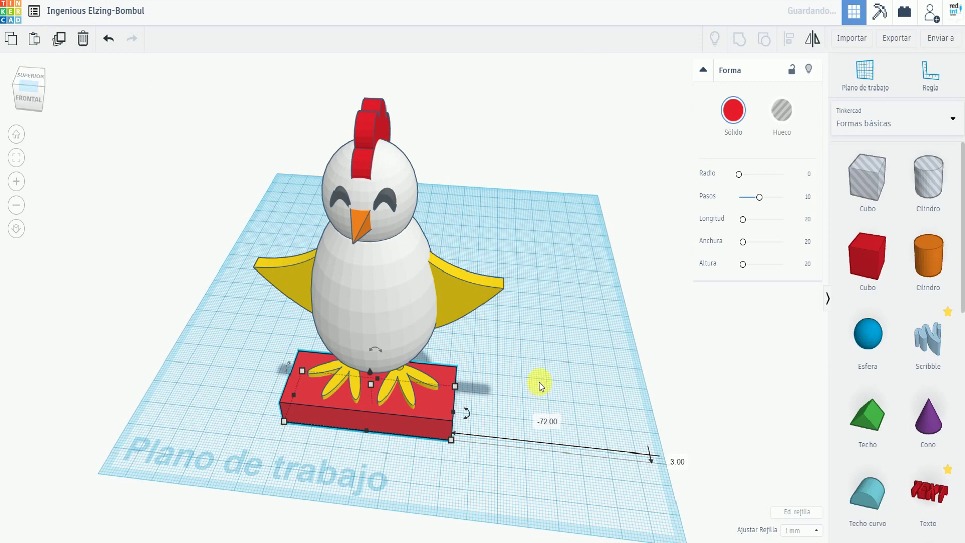
right_click_drag(483, 387, 580, 360)
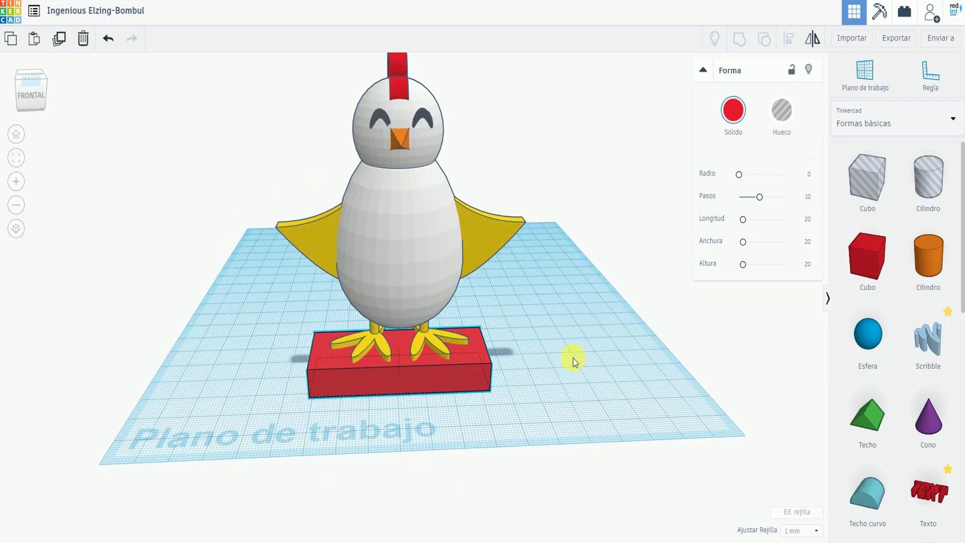
Place a Texto shape from the basic shapes on the workplane beside the red base.
scroll(920, 406, "down", 2)
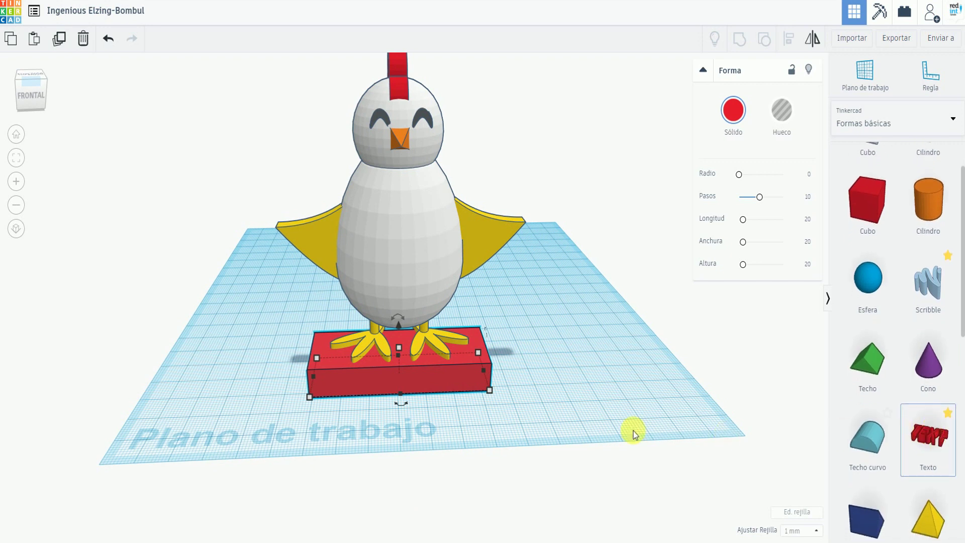
left_click(620, 432)
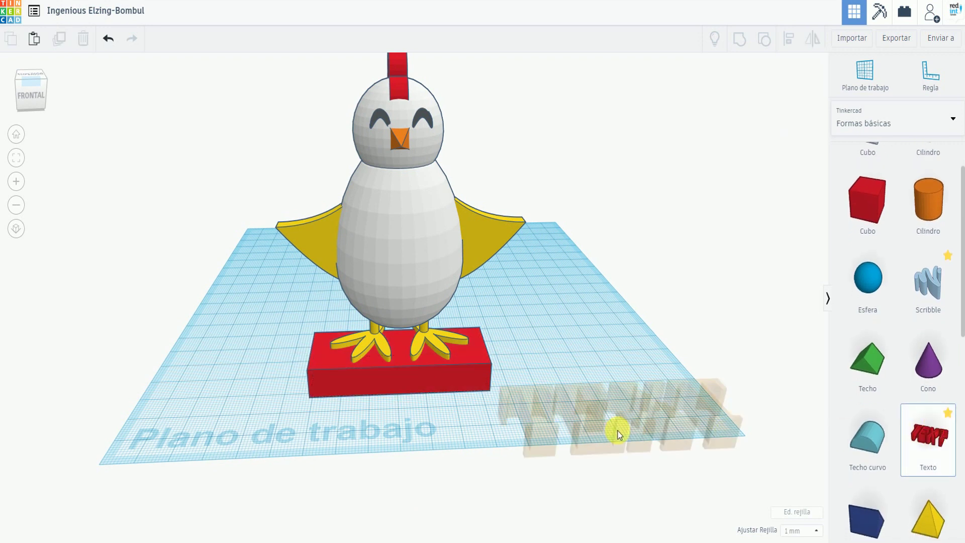
left_click(676, 403)
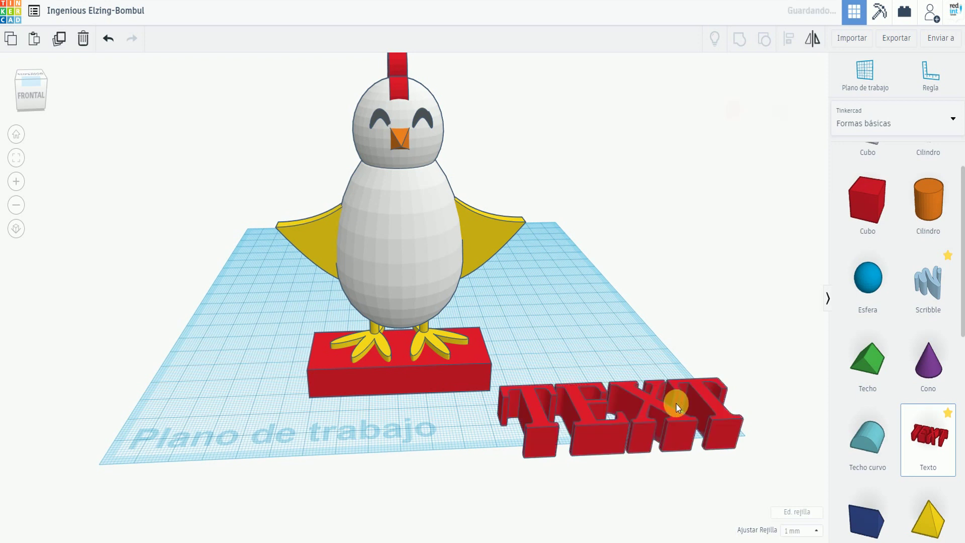
Change the wording of the text shape to REDINT and colour it medium blue.
left_click(766, 176)
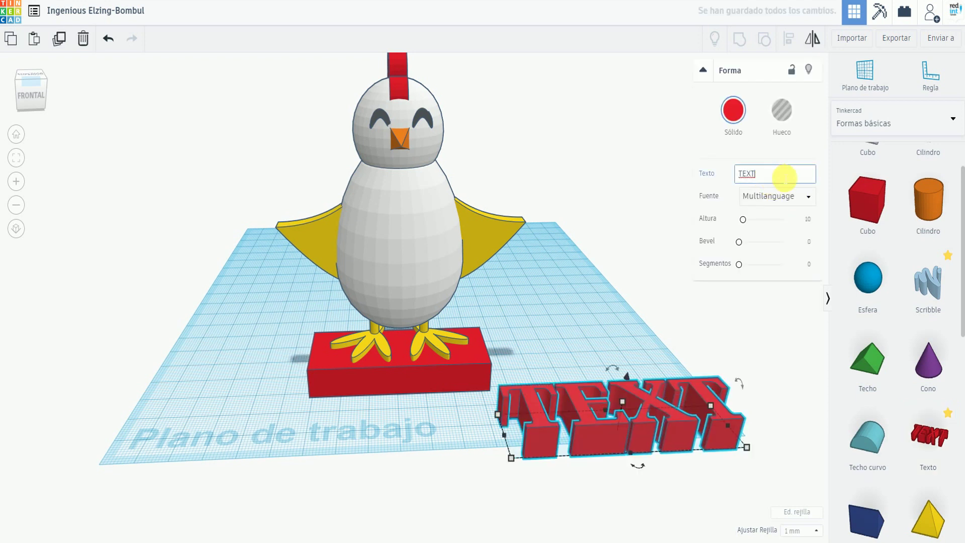
key("BackSpace")
key("BackSpace")
key("BackSpace")
key("BackSpace")
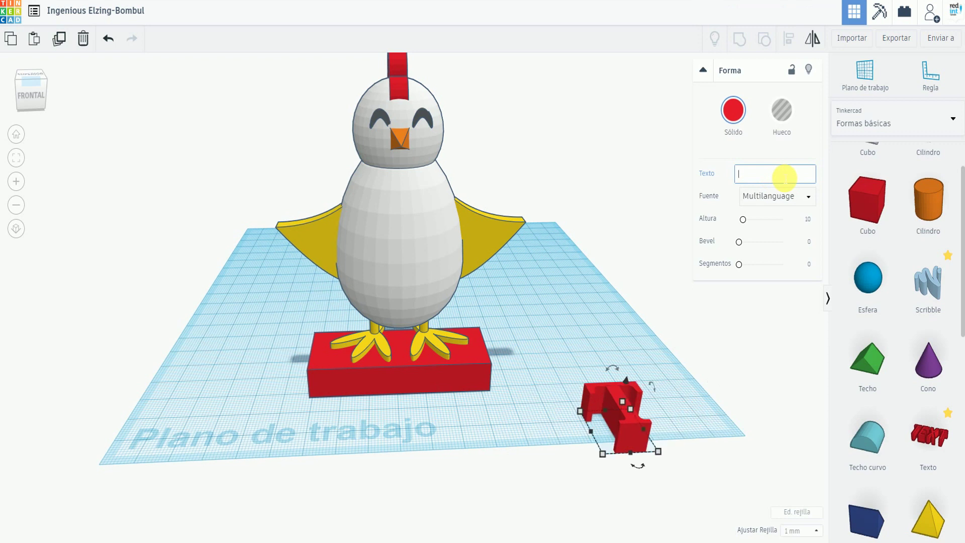
type("REDINT")
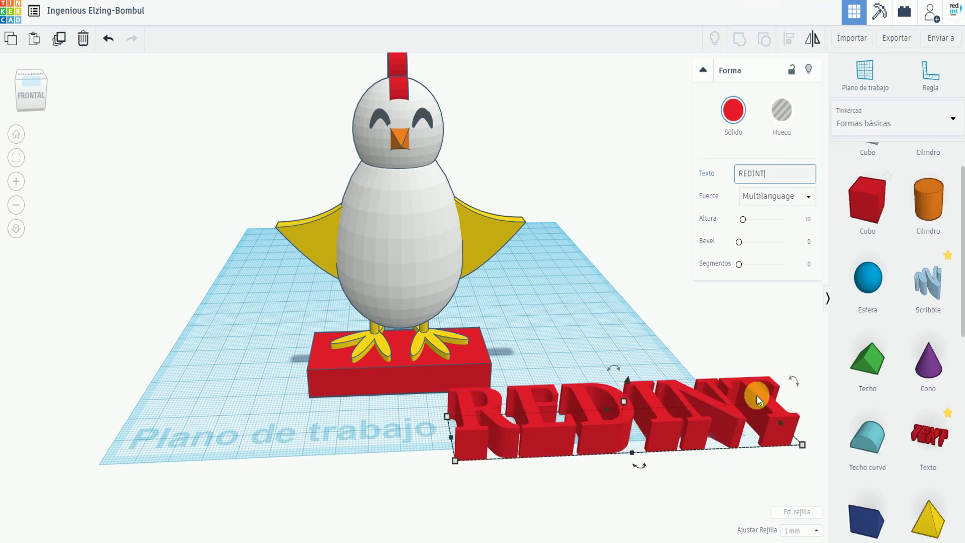
left_click(739, 117)
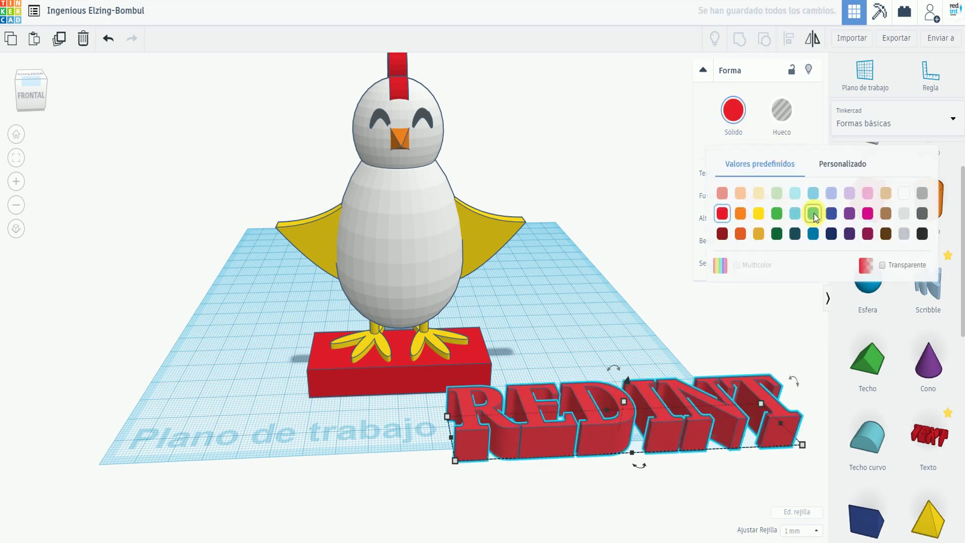
left_click(814, 215)
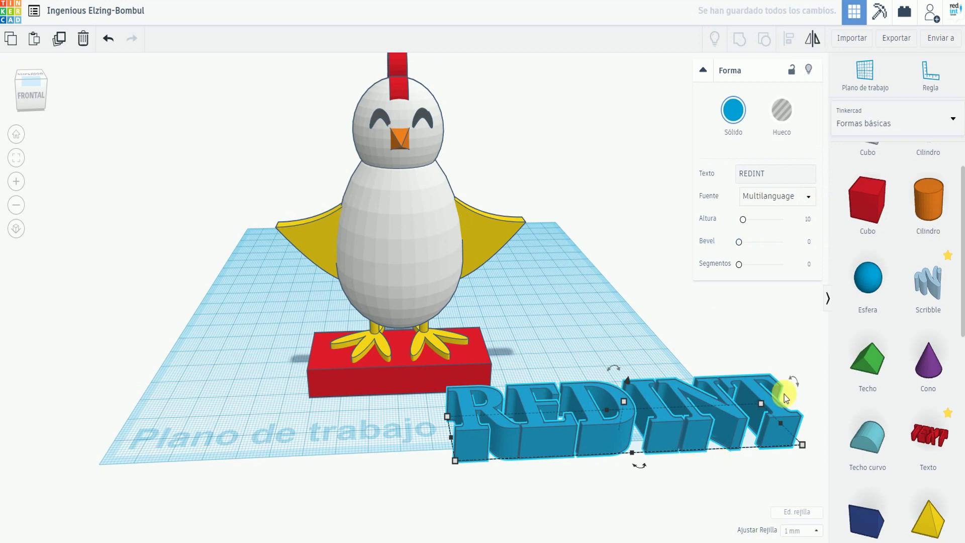
Rotate the REDINT text to stand upright and move it in front of the red base.
left_click_drag(788, 382, 821, 448)
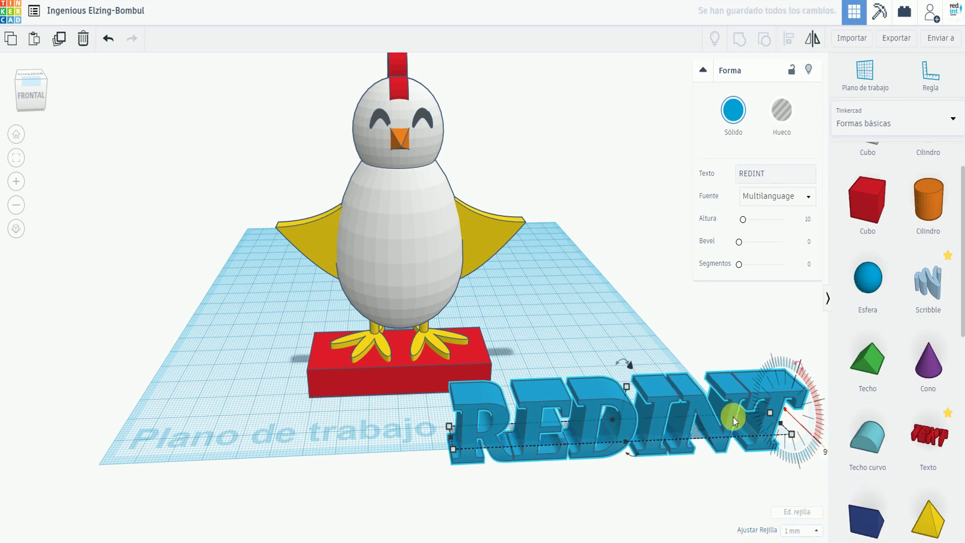
left_click_drag(747, 399, 539, 382)
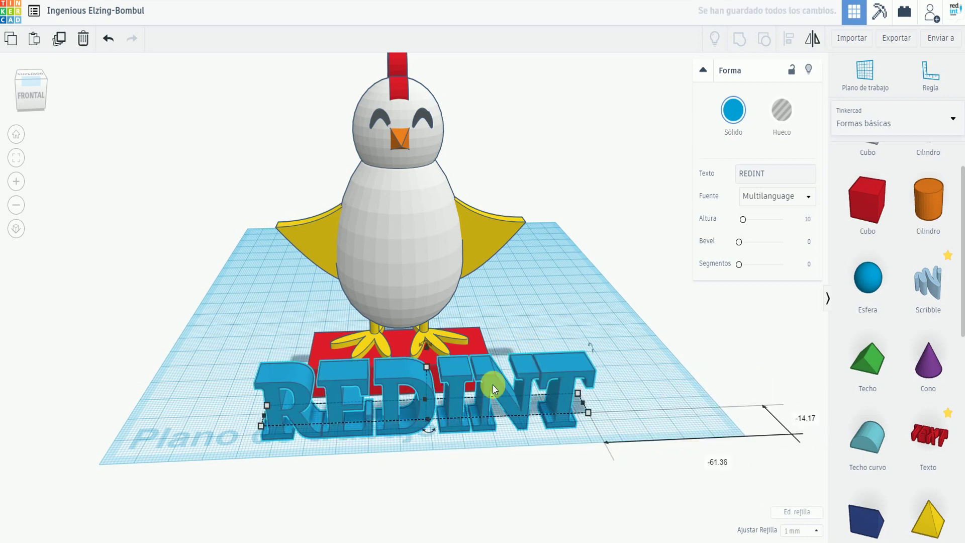
Scale the REDINT text down proportionally to about 51 mm long.
mouse_move(260, 426)
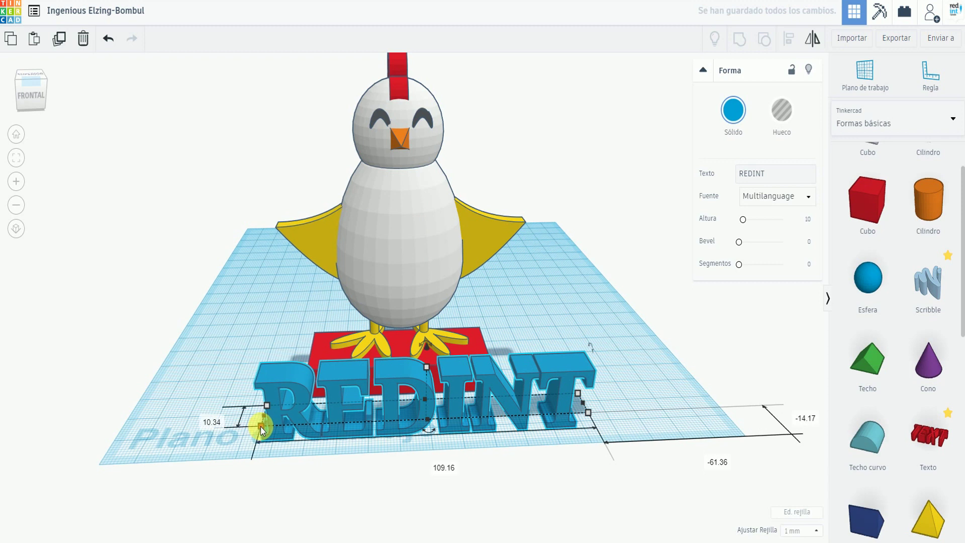
left_click_drag(293, 425, 435, 397, "shift")
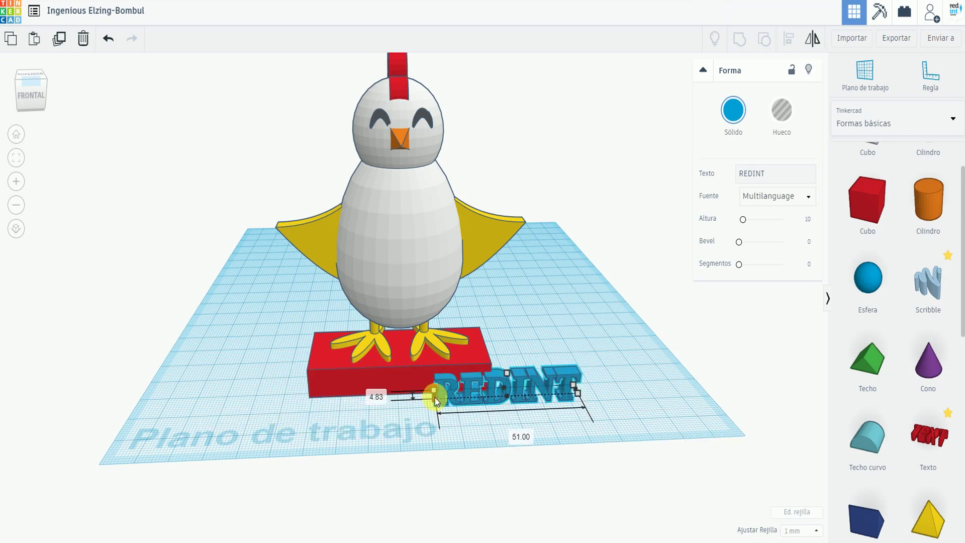
left_click(540, 376)
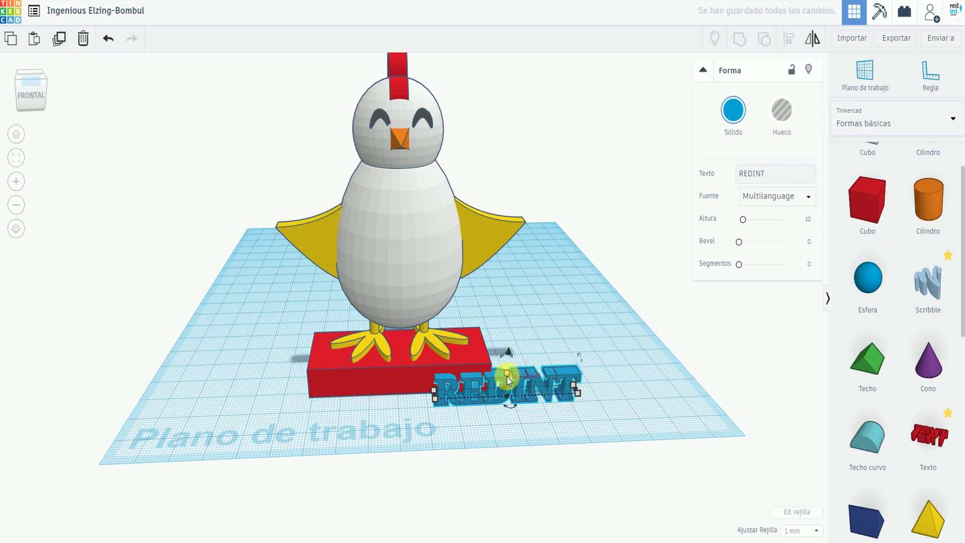
Select the REDINT text together with the red base and shorten both slightly in length.
left_click(393, 381, "shift")
left_click_drag(562, 376, 462, 377)
left_click_drag(536, 380, 554, 379)
left_click(585, 373)
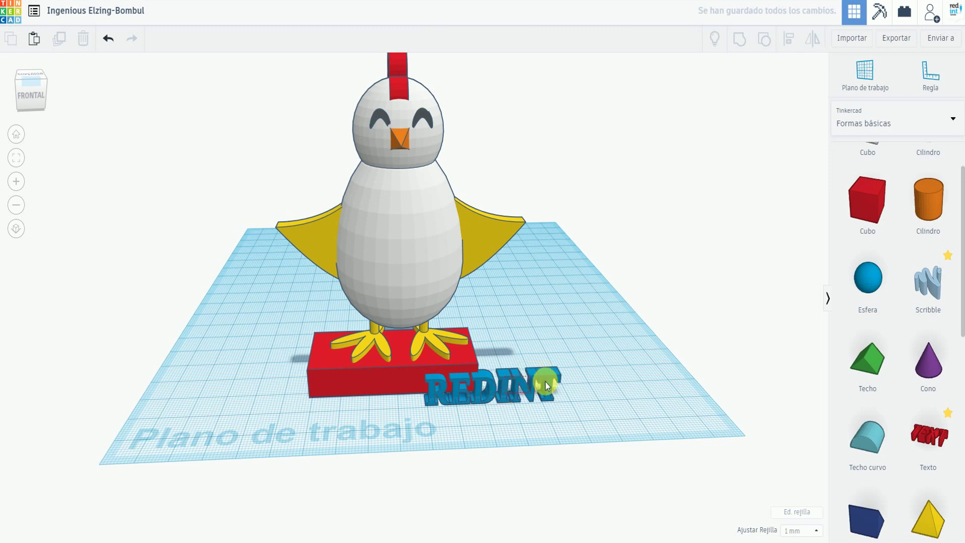
Move the REDINT text against the front face of the red base and centre-align the two along the base's length.
left_click_drag(546, 378, 408, 370)
right_click_drag(639, 394, 414, 8)
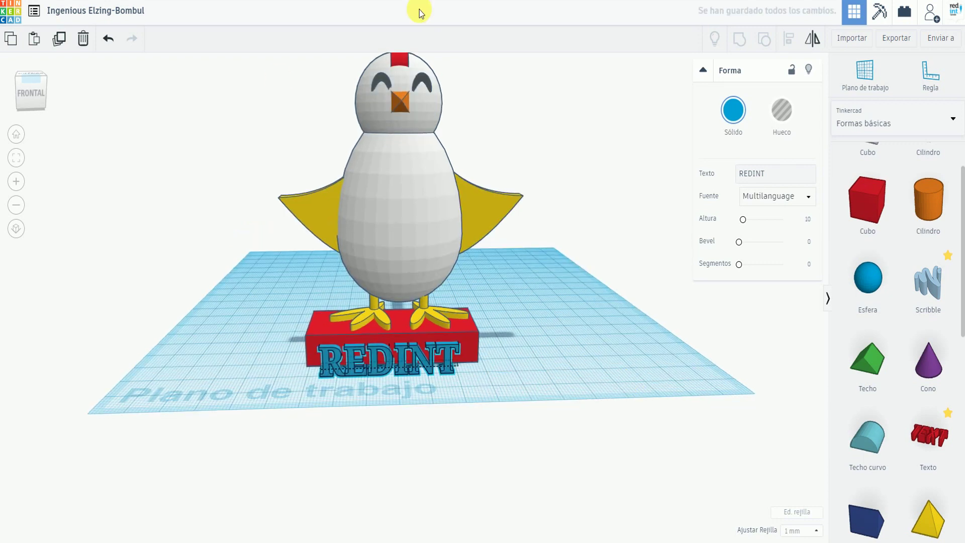
left_click_drag(537, 385, 295, 340)
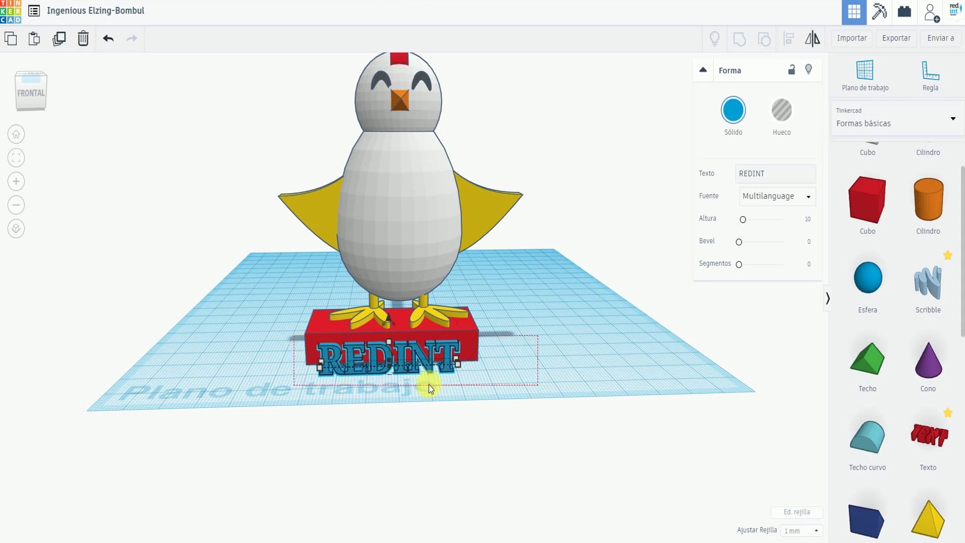
left_click_drag(467, 392, 467, 392)
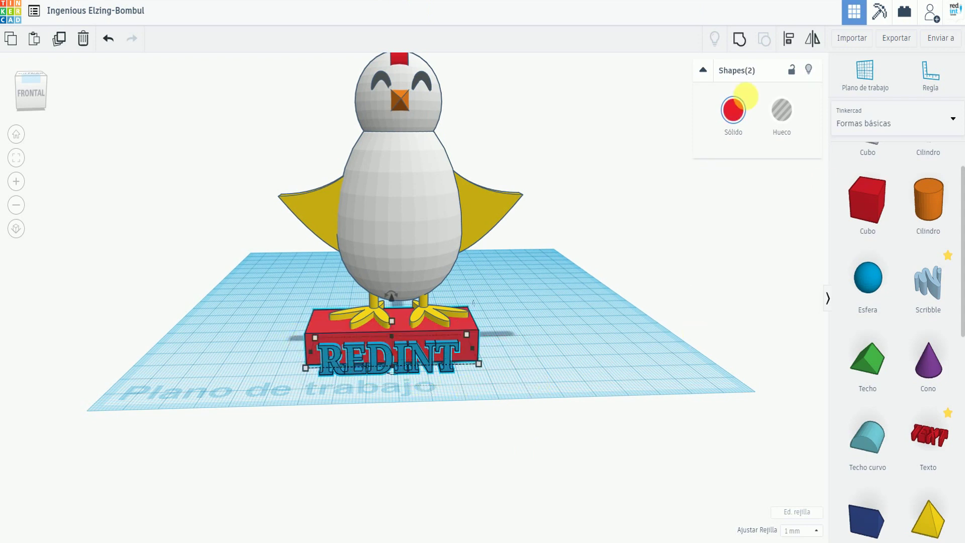
left_click(790, 40)
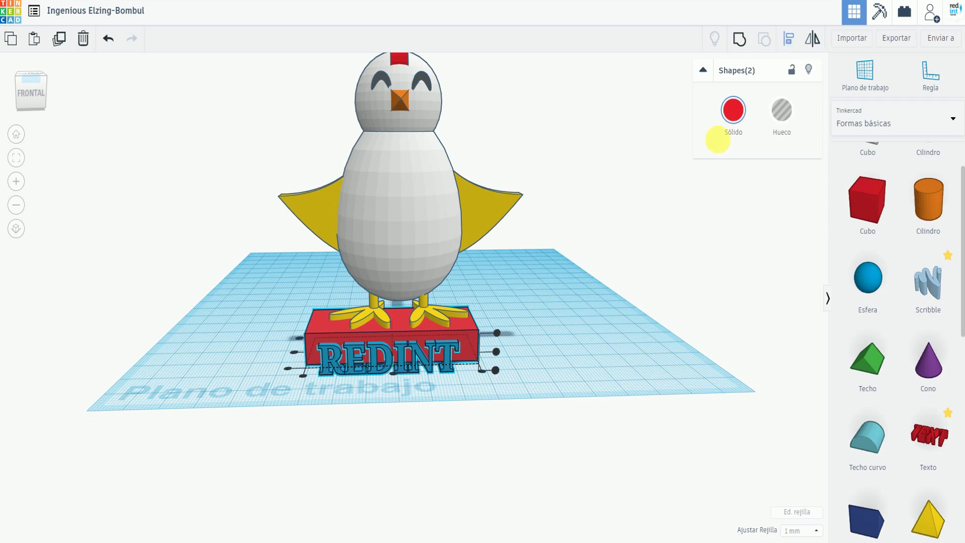
left_click(397, 376)
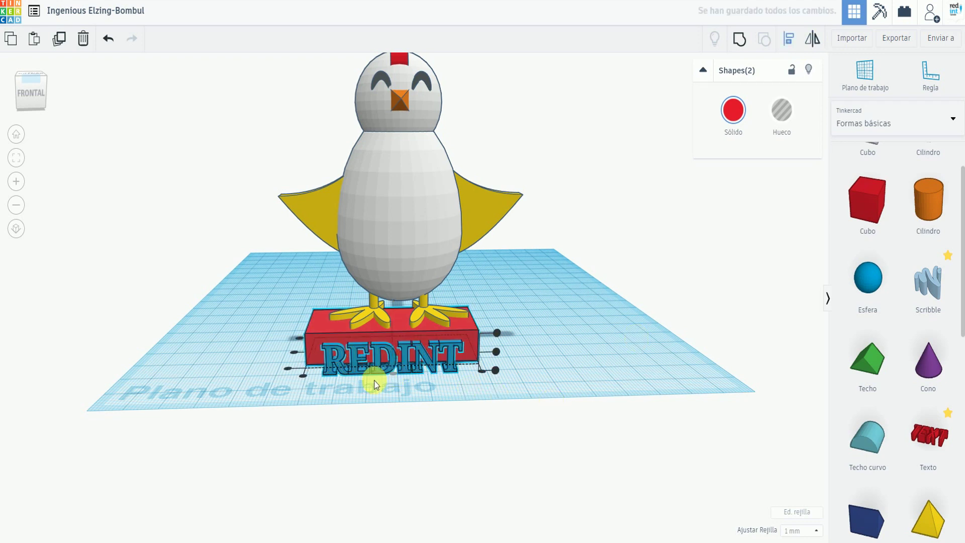
Align the REDINT text and the red base at their vertical centres.
right_click_drag(325, 402, 510, 416)
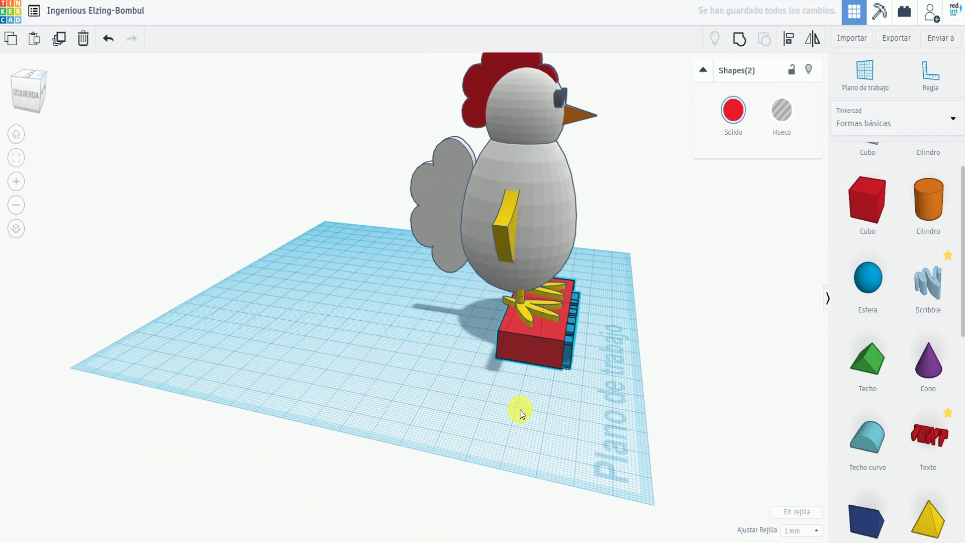
scroll(574, 387, "up", 3)
left_click_drag(634, 375, 636, 375)
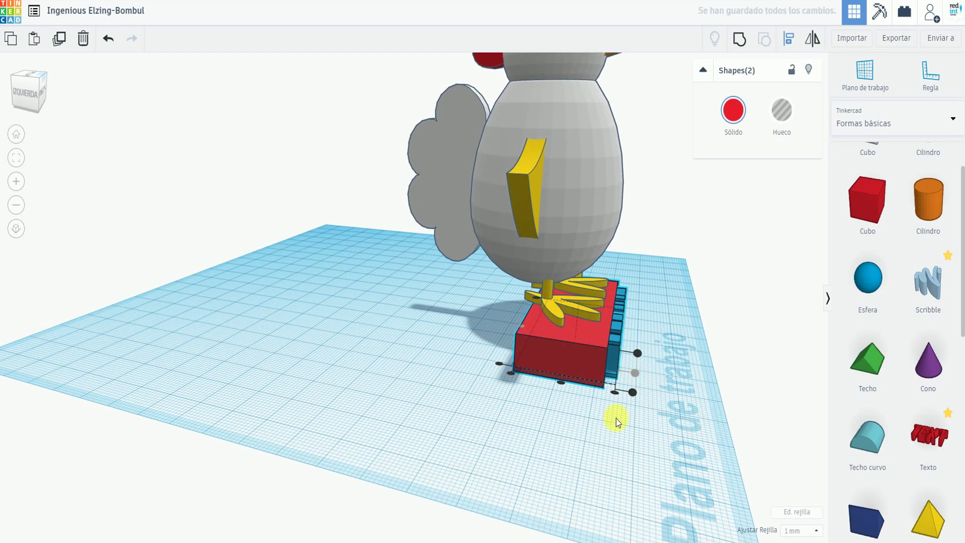
right_click_drag(616, 415, 559, 415)
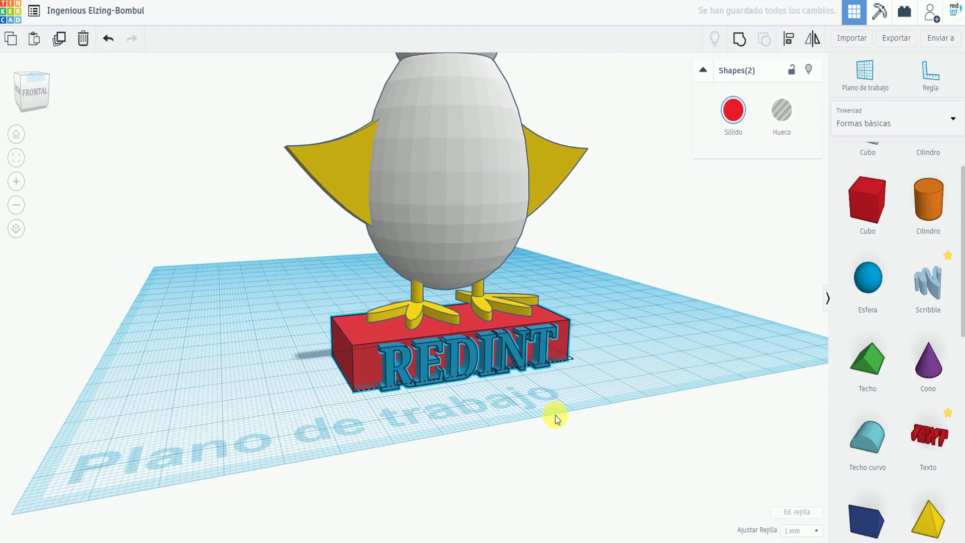
left_click(394, 362)
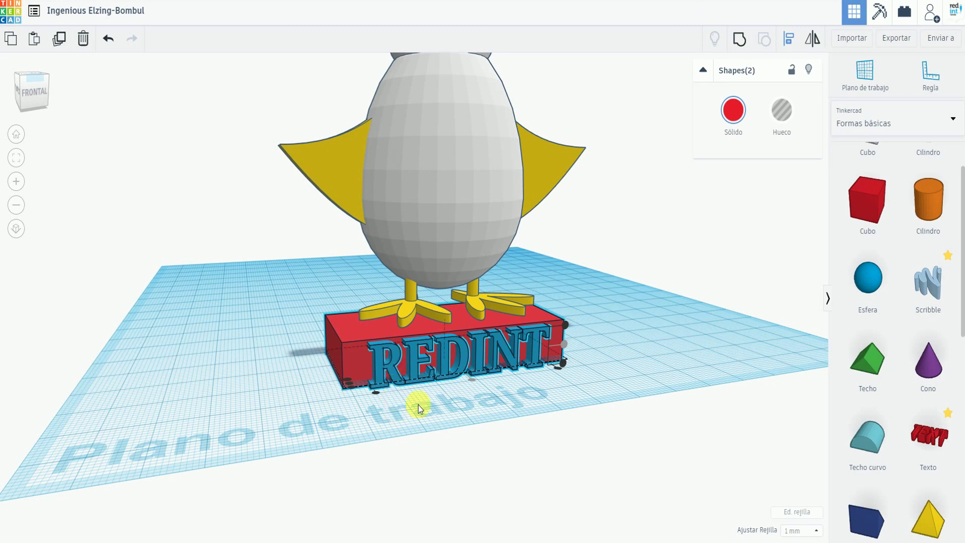
left_click(396, 407)
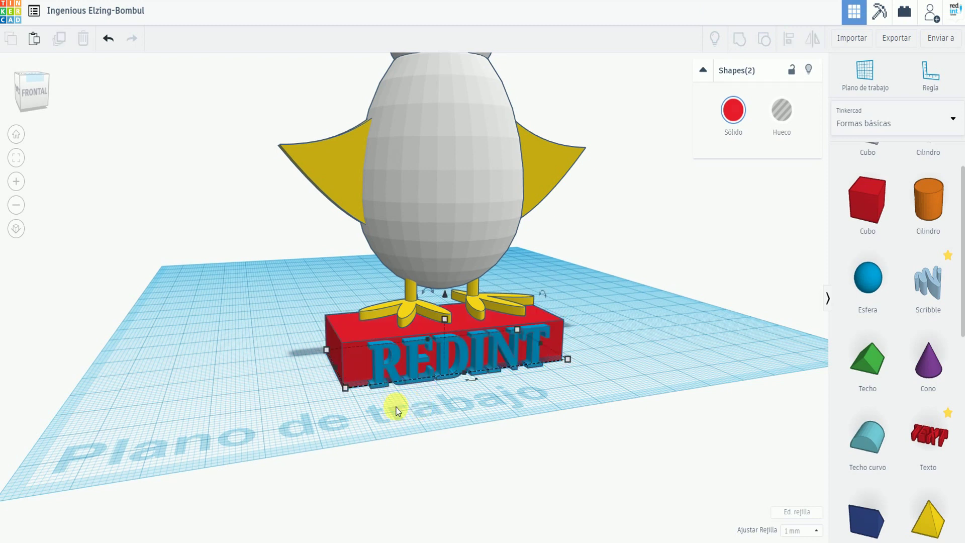
Shrink the REDINT text a little to leave margins on the base's front face, and nudge it one grid step left.
left_click(407, 364)
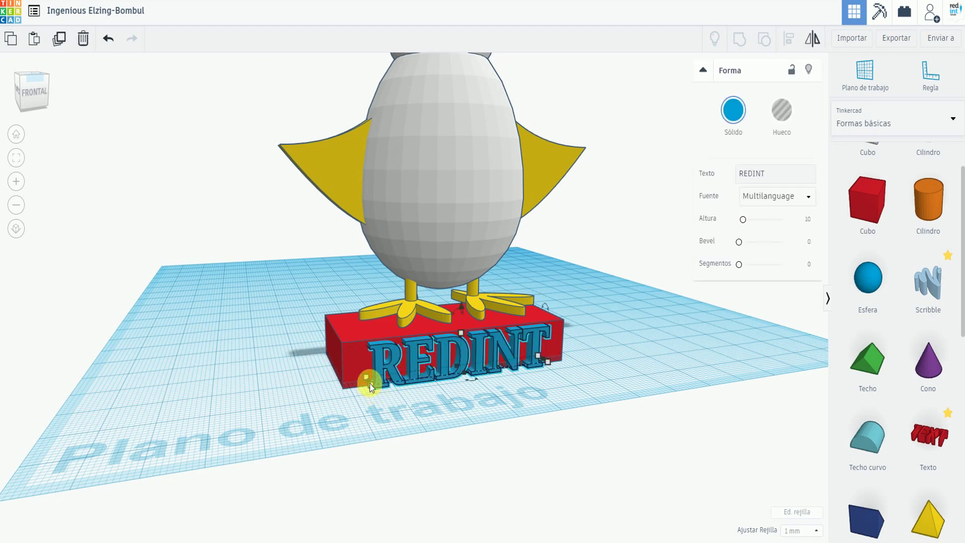
left_click_drag(372, 386, 405, 378)
right_click_drag(560, 402, 526, 400)
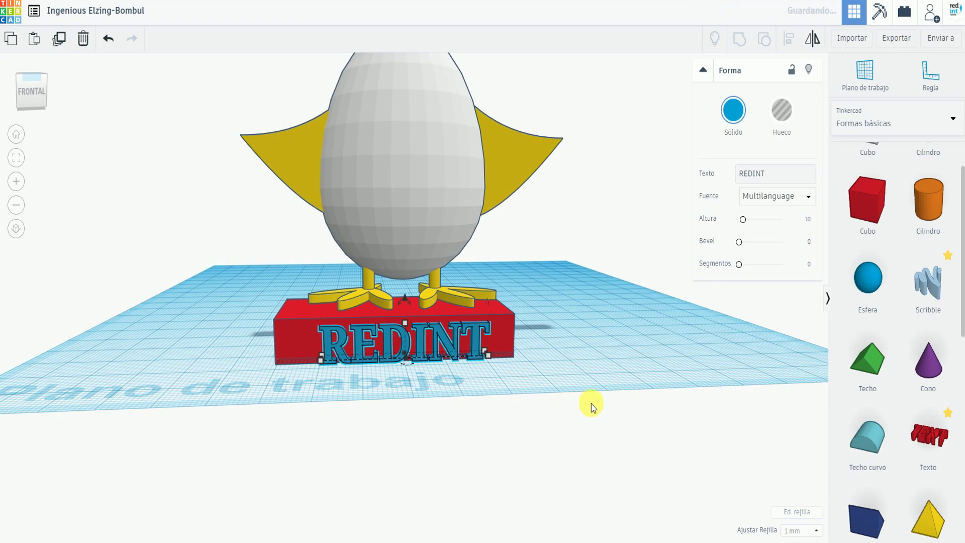
key("Left")
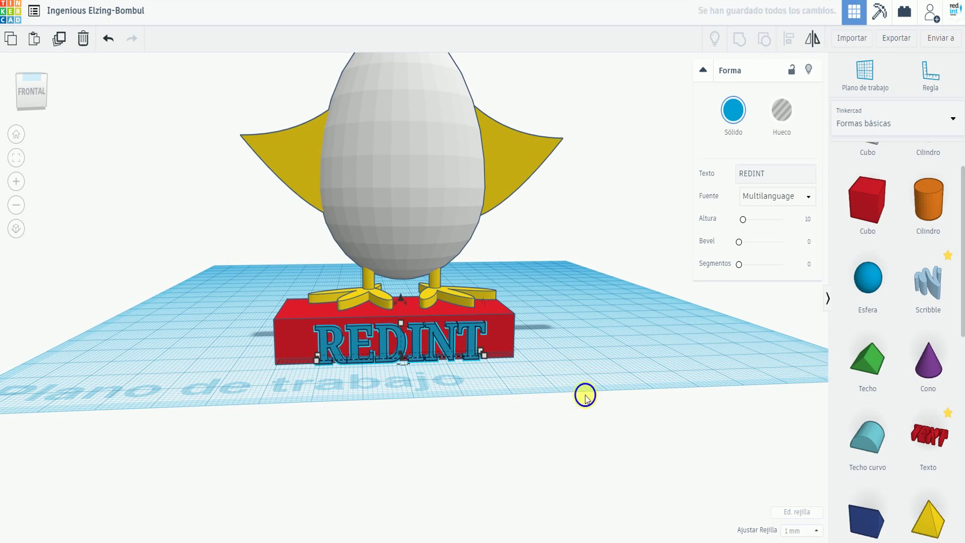
Extend the red base backwards behind the feet to a depth of 33 mm.
right_click_drag(513, 402, 329, 434)
scroll(329, 432, "up", 5)
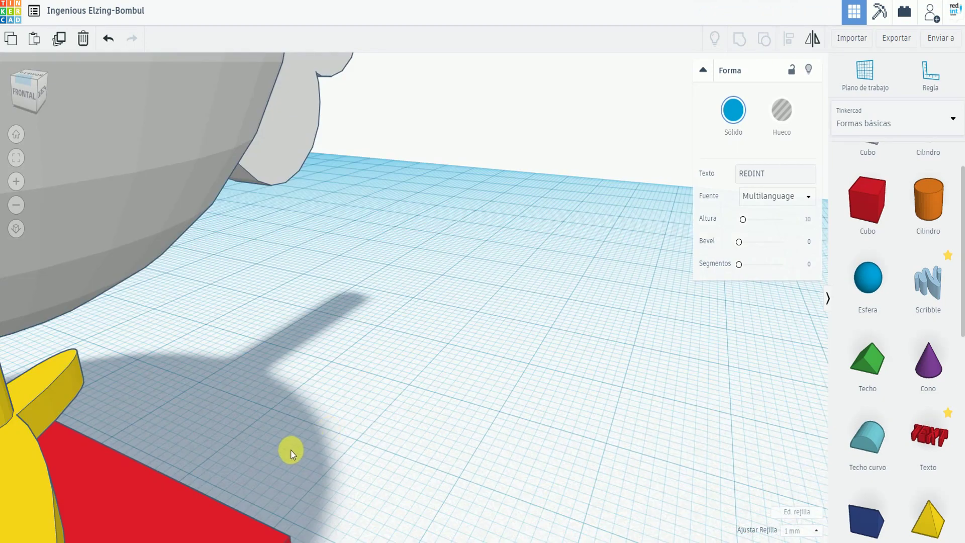
scroll(290, 451, "down", 5)
scroll(327, 396, "down", 3)
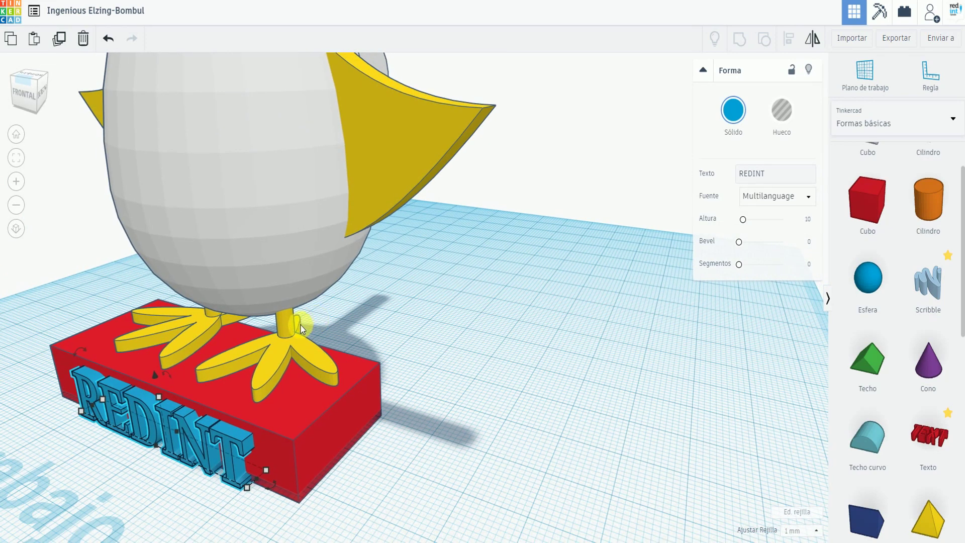
left_click(332, 353)
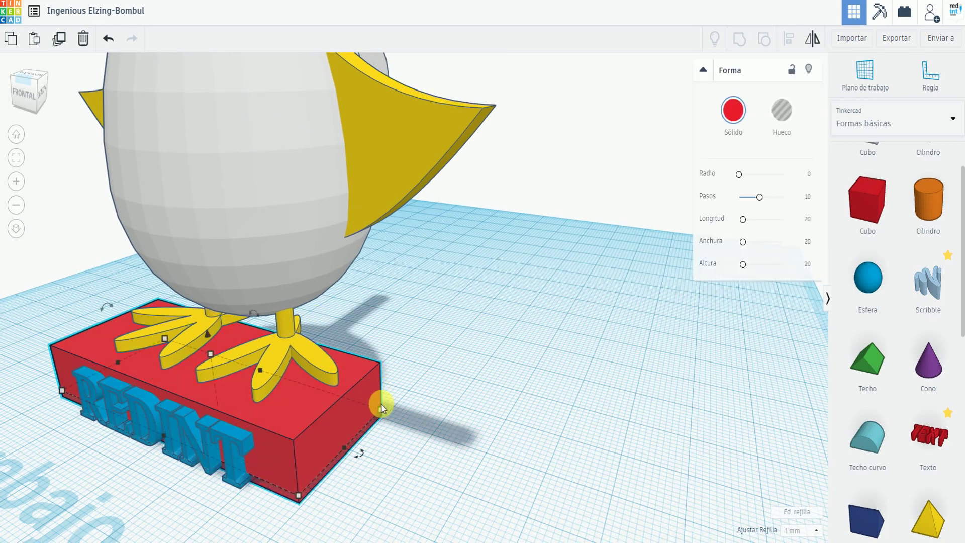
left_click_drag(381, 410, 404, 383)
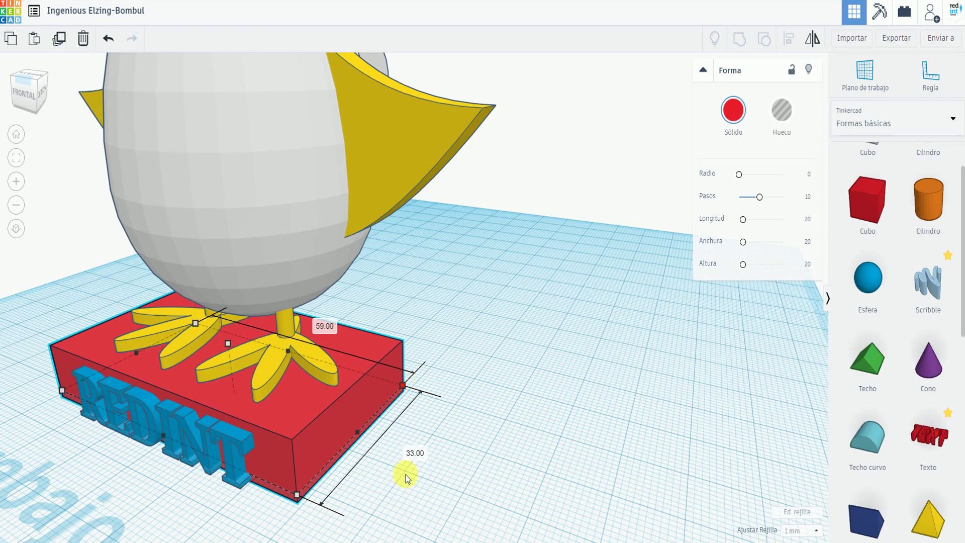
key("f")
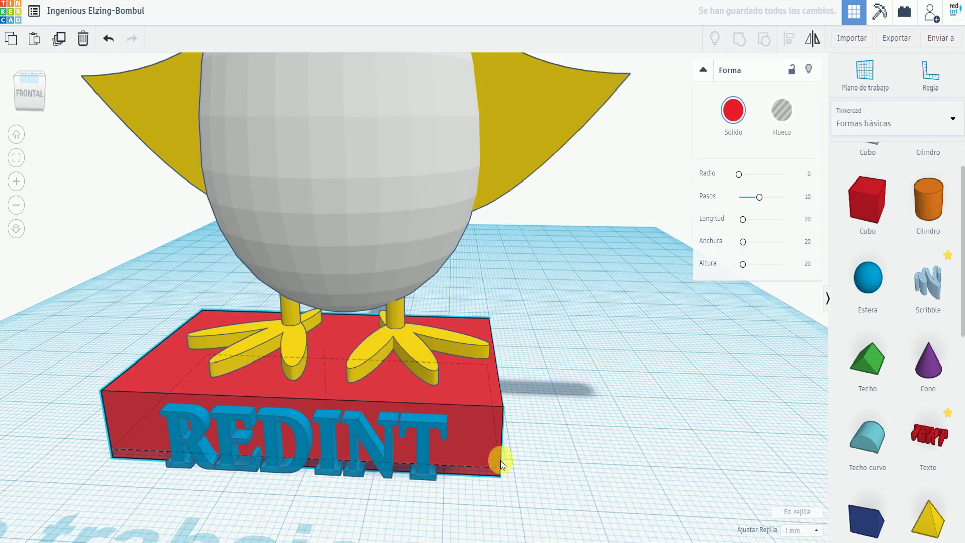
scroll(504, 456, "down", 5)
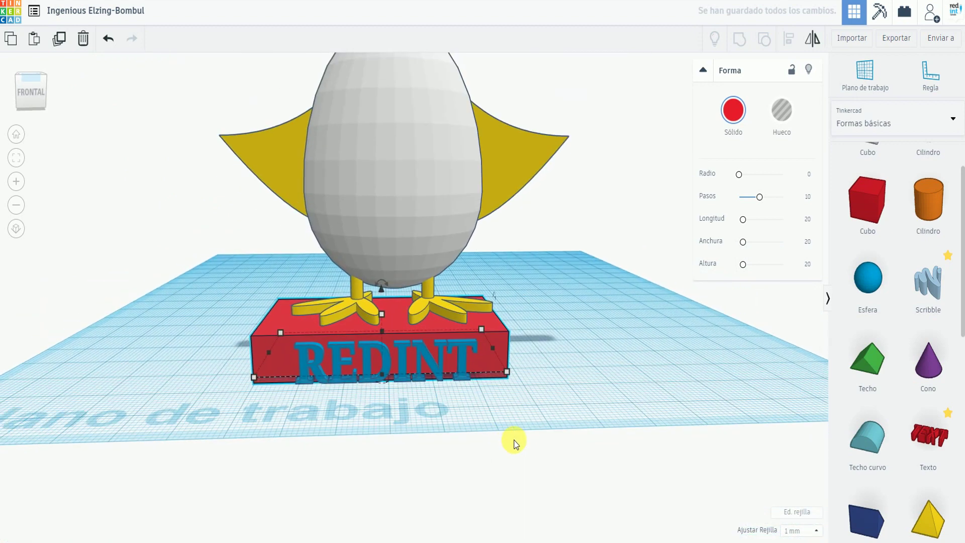
scroll(514, 440, "down", 3)
left_click(604, 338)
scroll(589, 327, "down", 3)
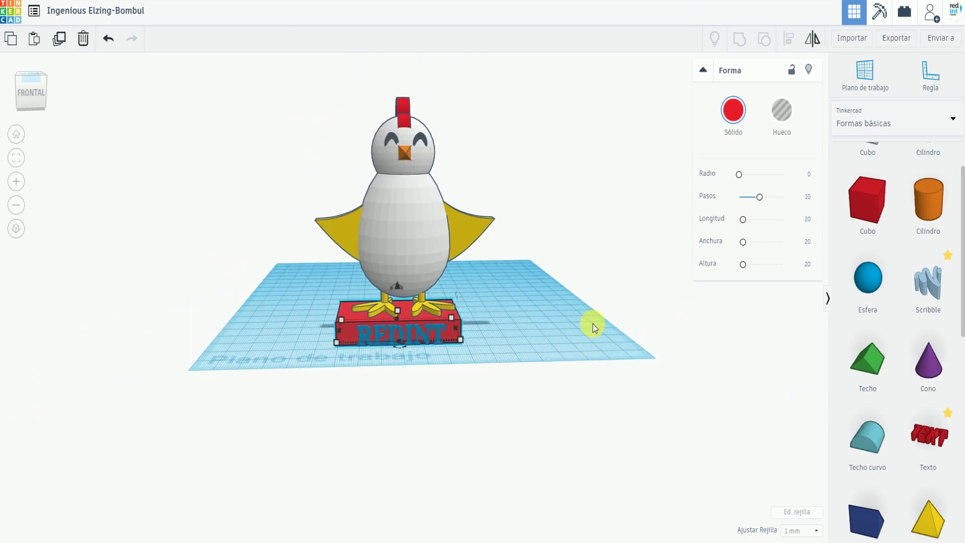
scroll(592, 324, "up", 5)
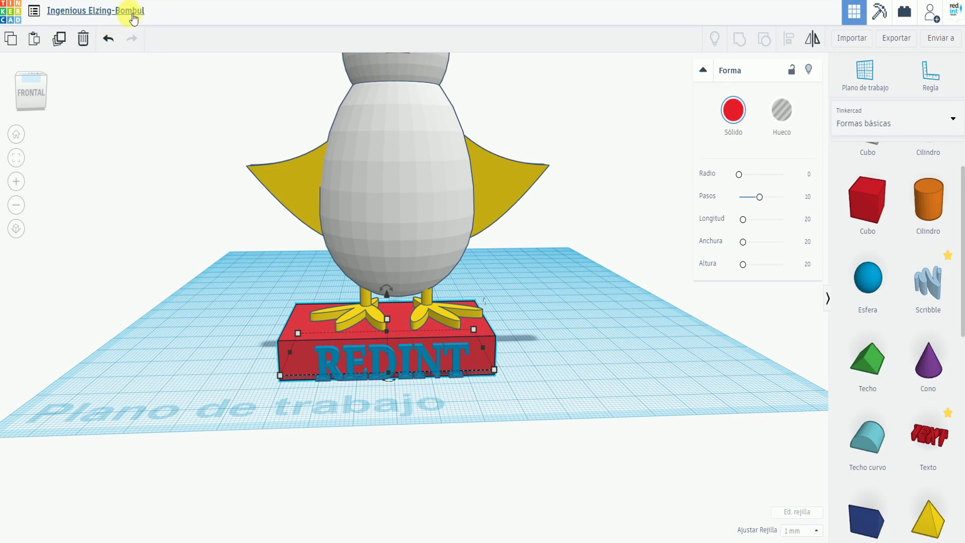
Rename the design as PRACTICA POLLITO and leave the editor for the Tinkercad home page so the work is saved.
left_click(104, 15)
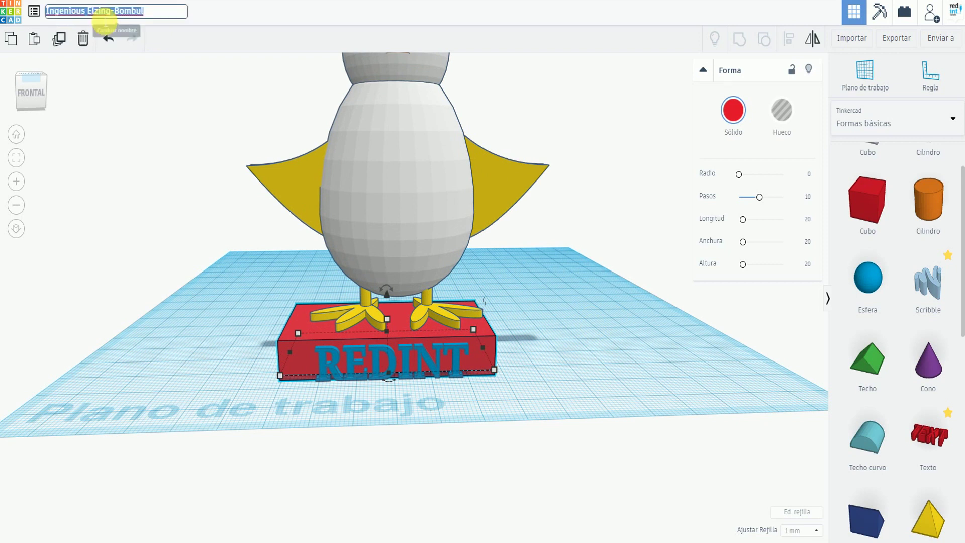
type("PRACTICA POLLITO")
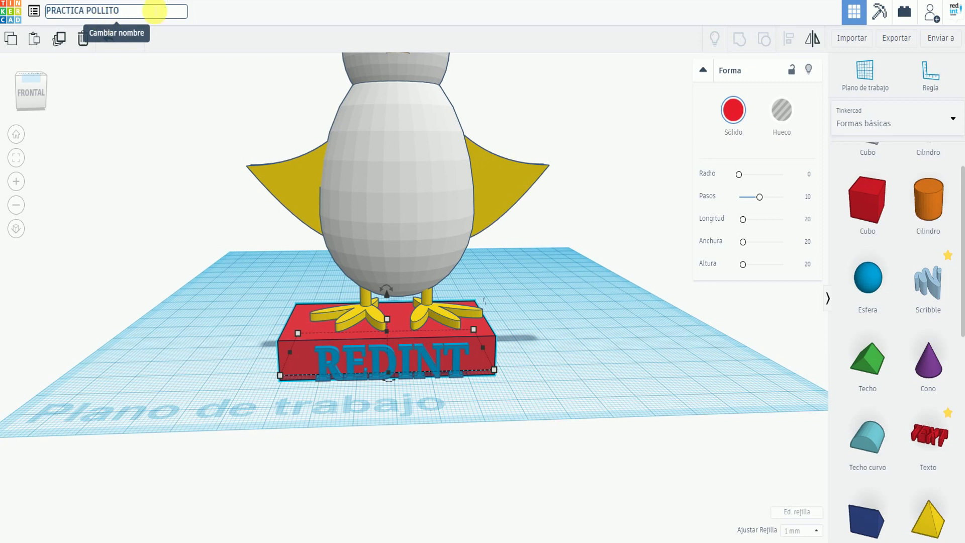
left_click(15, 16)
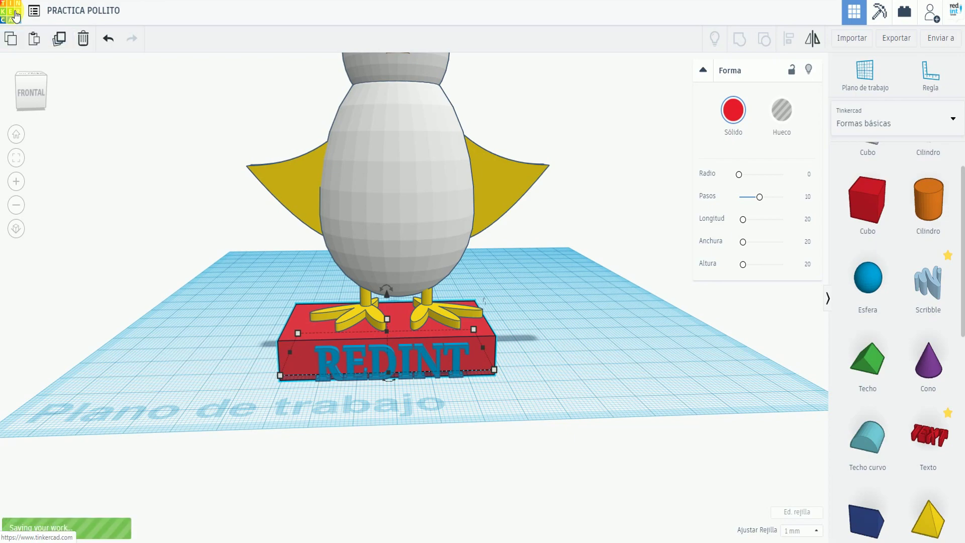